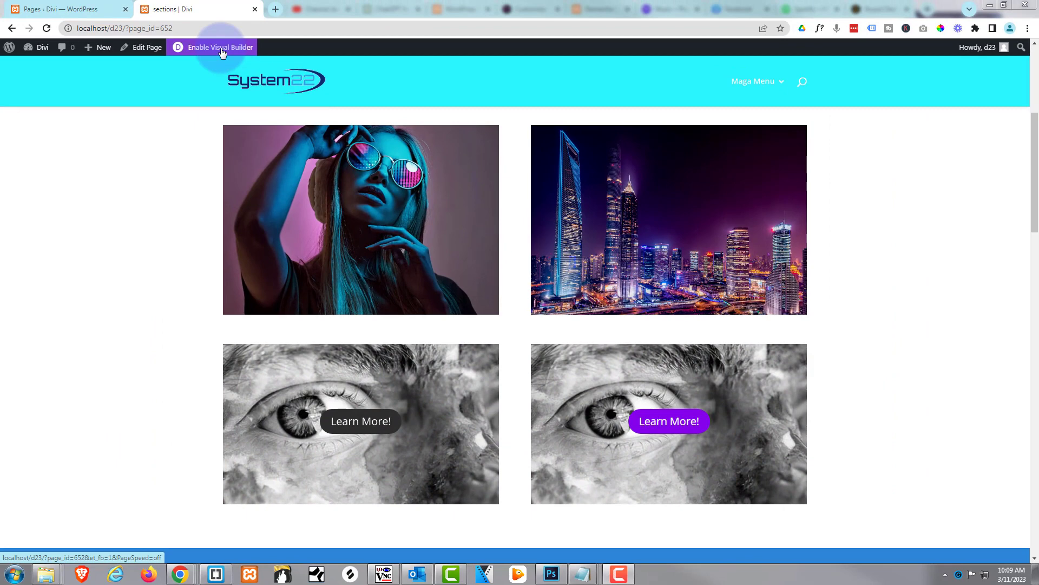
- Open the page in Divi Visual Builder and scroll down to the eye images
{"action": "left_click", "coordinate": [221, 49]}
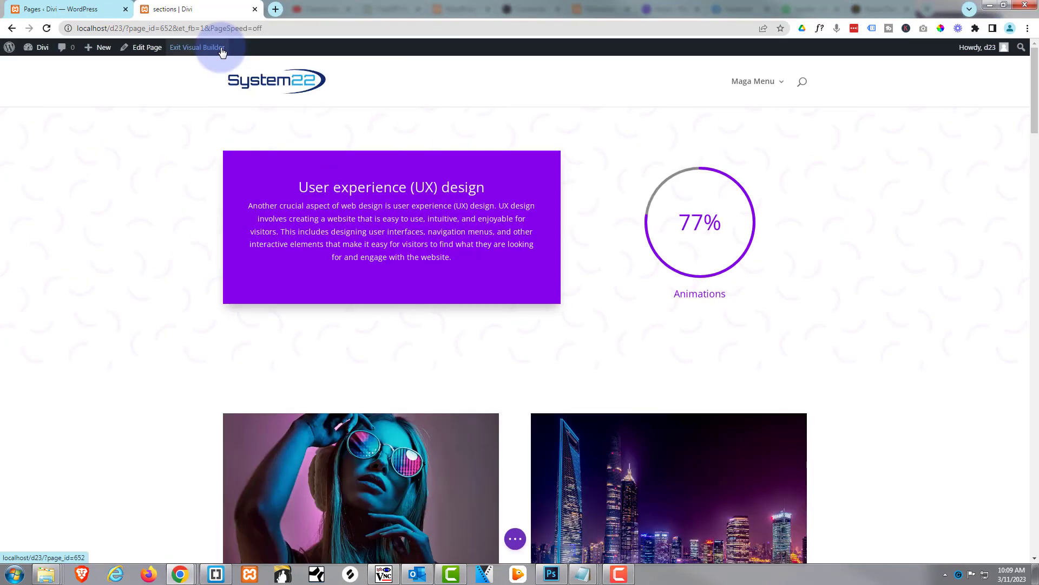
{"action": "scroll", "coordinate": [179, 132], "scroll_direction": "down", "scroll_amount": 4}
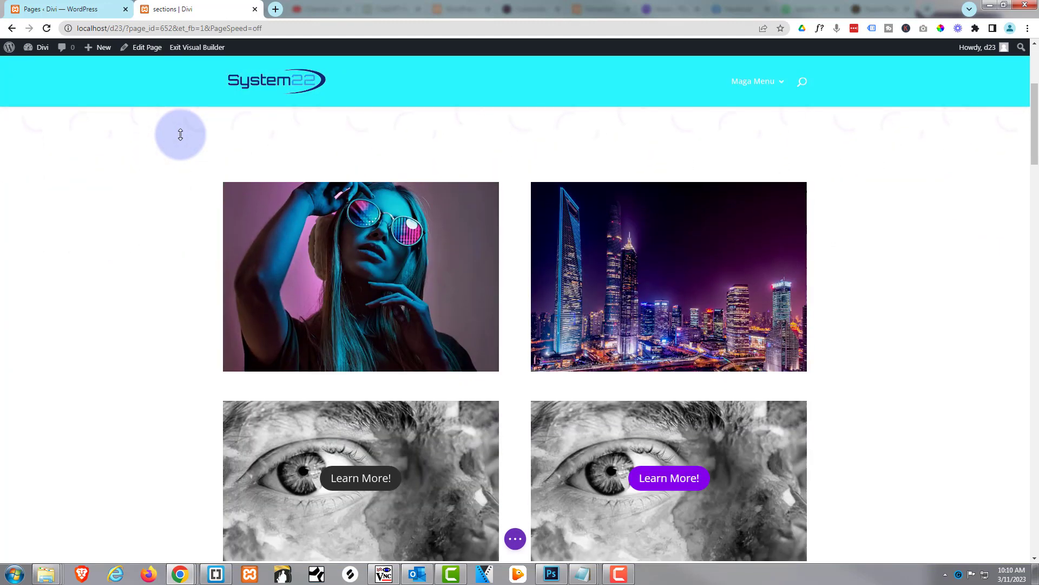
{"action": "scroll", "coordinate": [180, 134], "scroll_direction": "down", "scroll_amount": 5}
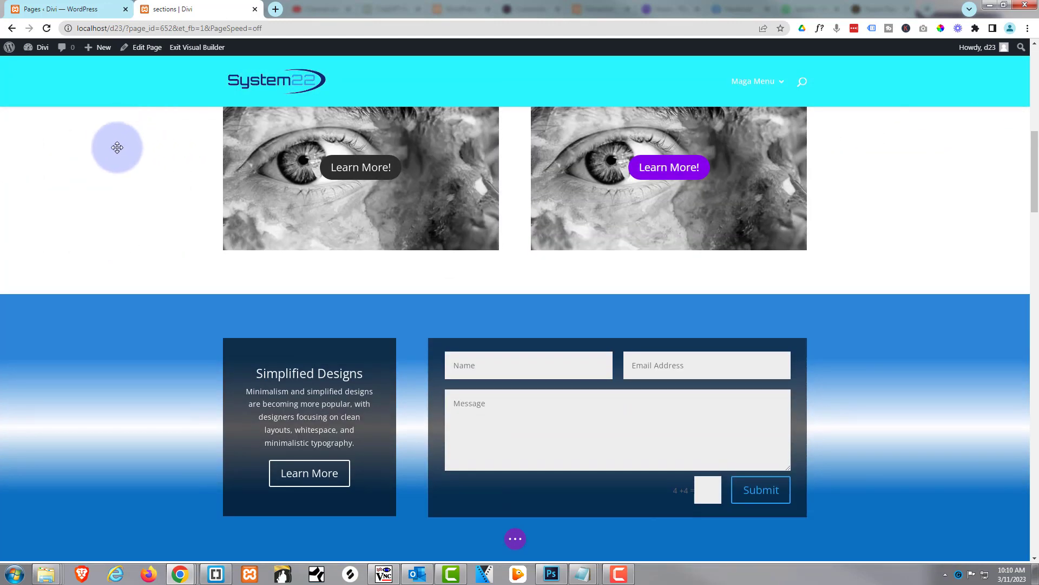
- Insert a two-column row beneath the eye-image row
{"action": "mouse_move", "coordinate": [514, 265]}
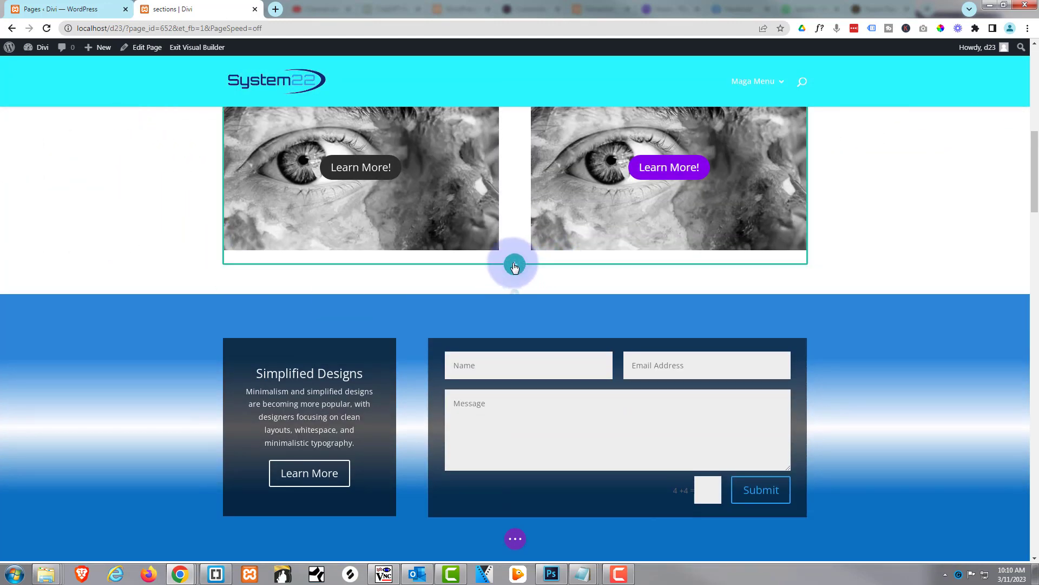
{"action": "left_click", "coordinate": [514, 266]}
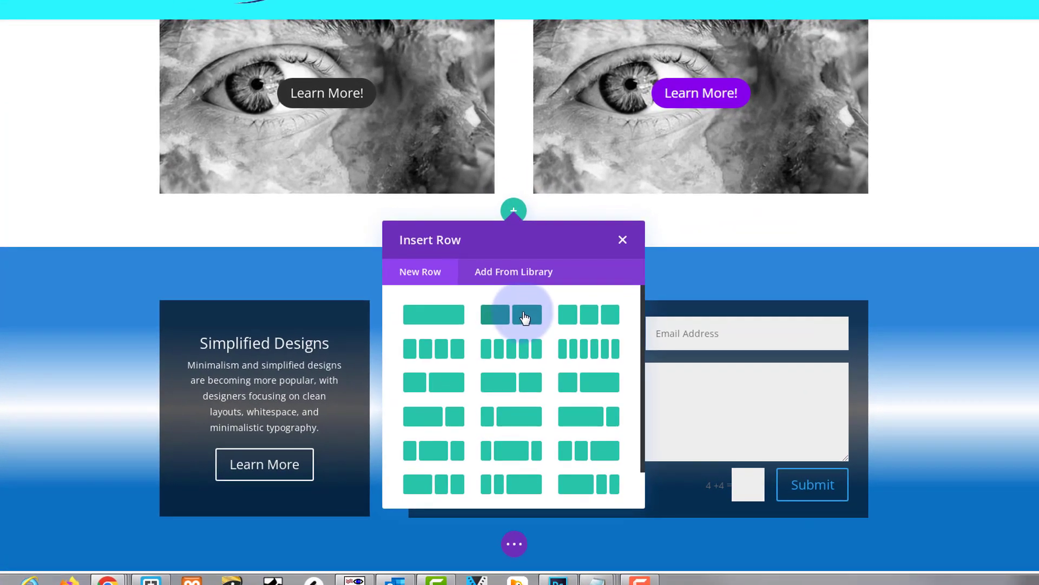
{"action": "left_click", "coordinate": [525, 318]}
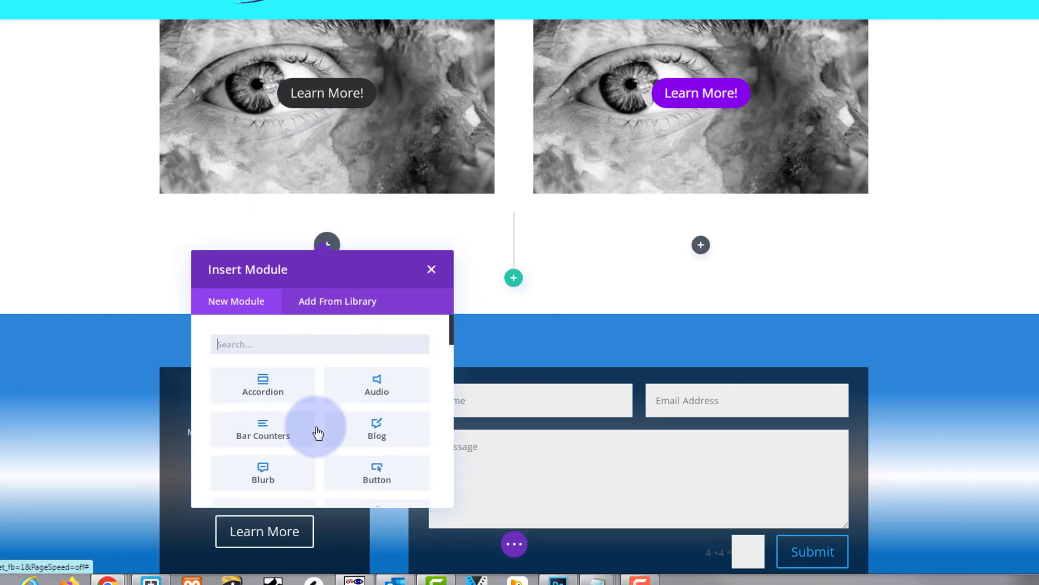
{"action": "scroll", "coordinate": [320, 423], "scroll_direction": "down", "scroll_amount": 1}
{"action": "scroll", "coordinate": [320, 423], "scroll_direction": "down", "scroll_amount": 2}
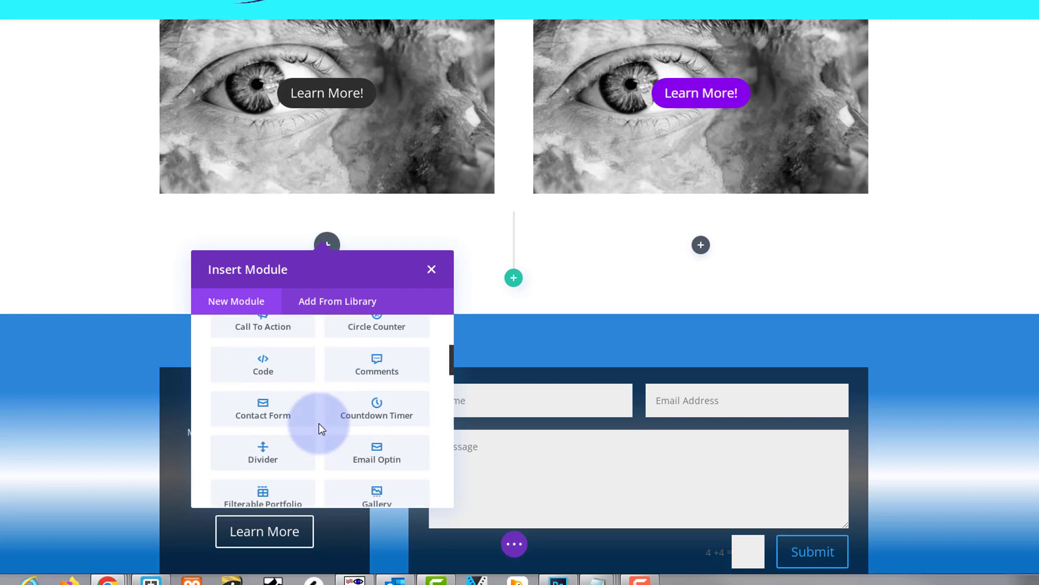
{"action": "scroll", "coordinate": [319, 423], "scroll_direction": "up", "scroll_amount": 1}
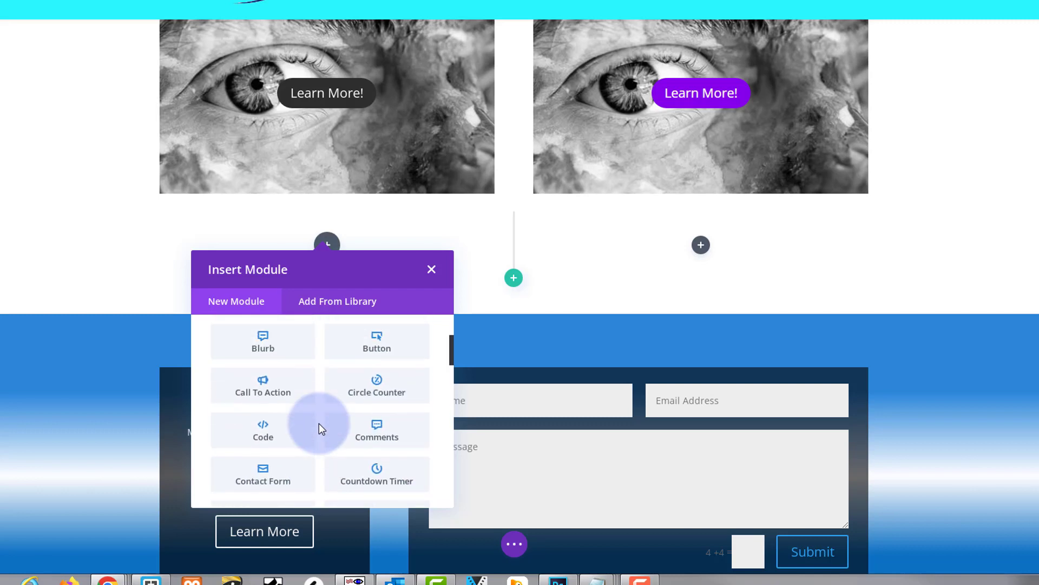
- Insert a Call To Action module in the first column and delete its default title
{"action": "left_click", "coordinate": [264, 393]}
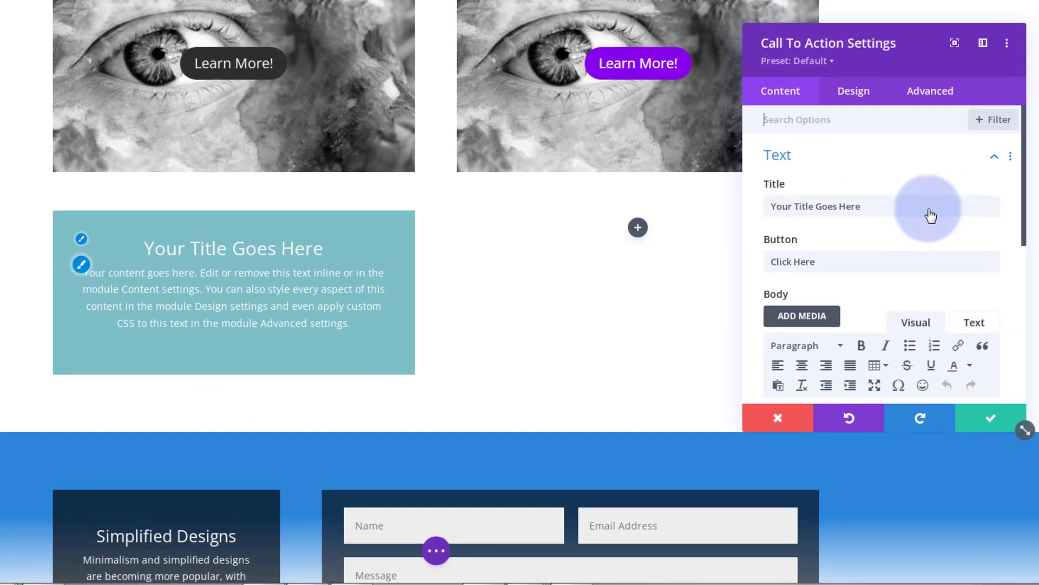
{"action": "left_click_drag", "start_coordinate": [868, 205], "coordinate": [763, 206]}
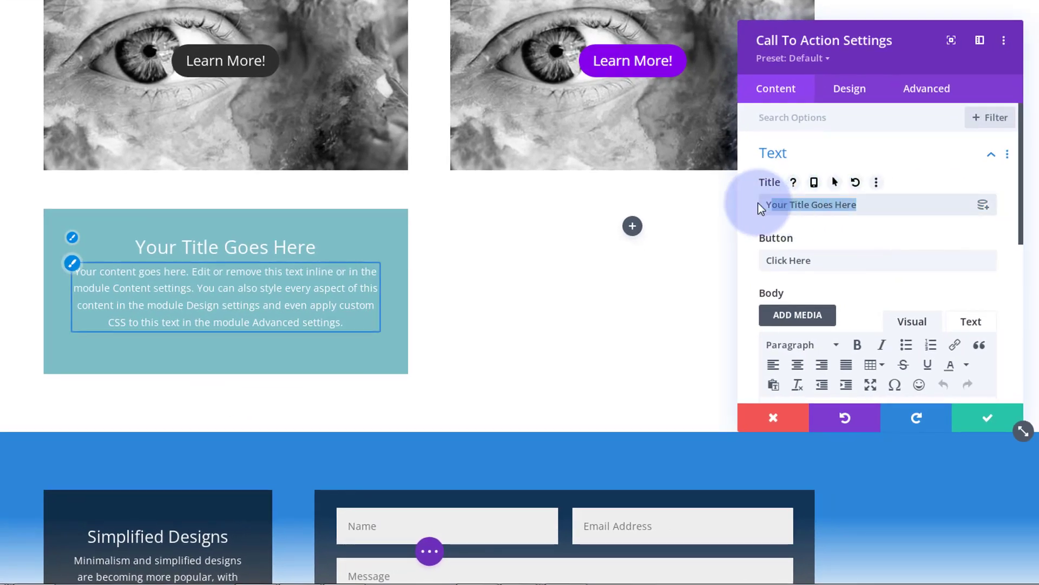
{"action": "key", "text": "BackSpace"}
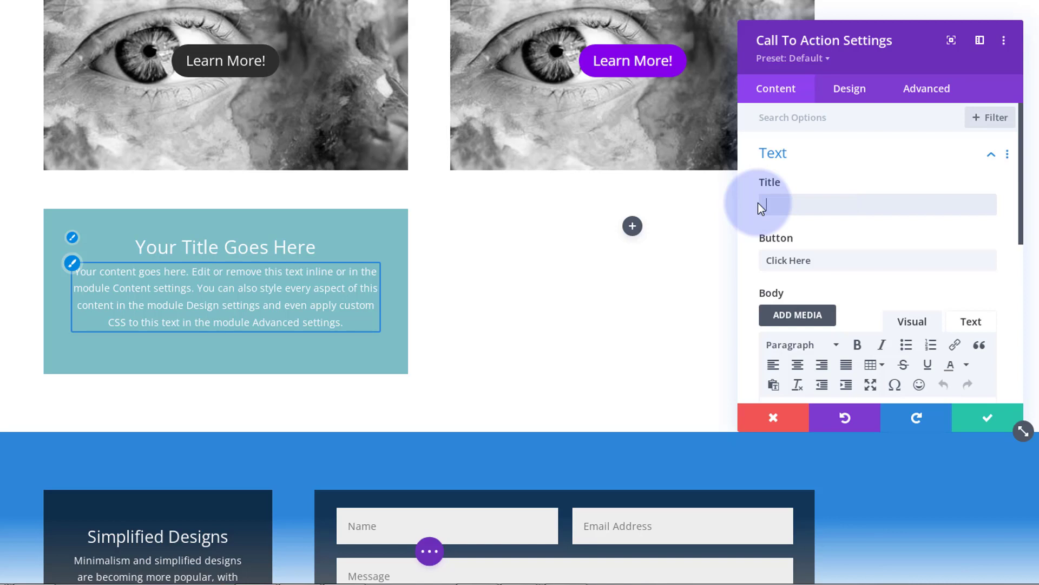
- Delete the Call To Action's default body text
{"action": "left_click", "coordinate": [816, 262]}
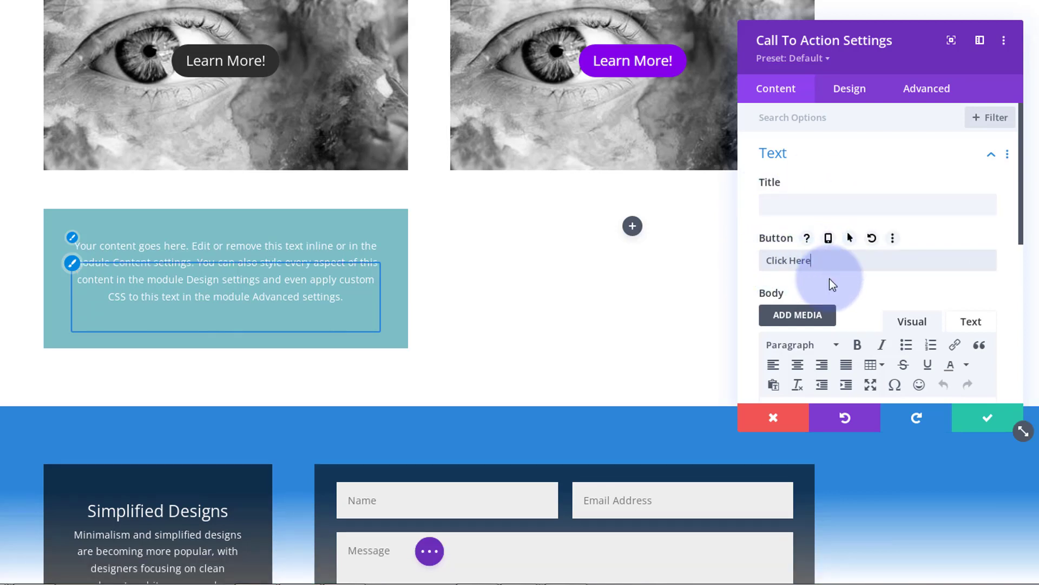
{"action": "scroll", "coordinate": [828, 279], "scroll_direction": "down", "scroll_amount": 4}
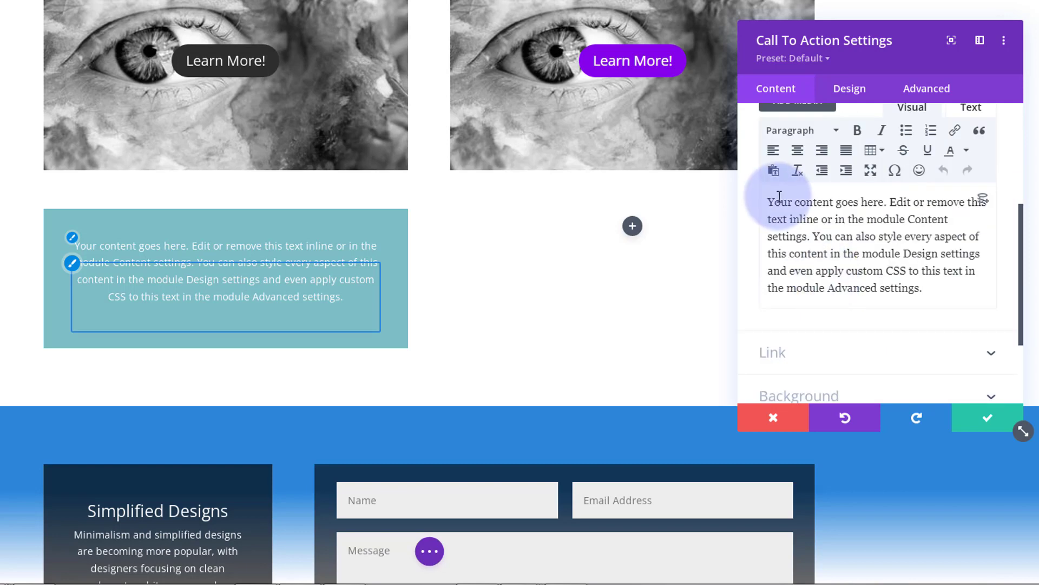
{"action": "left_click_drag", "start_coordinate": [767, 202], "coordinate": [957, 292]}
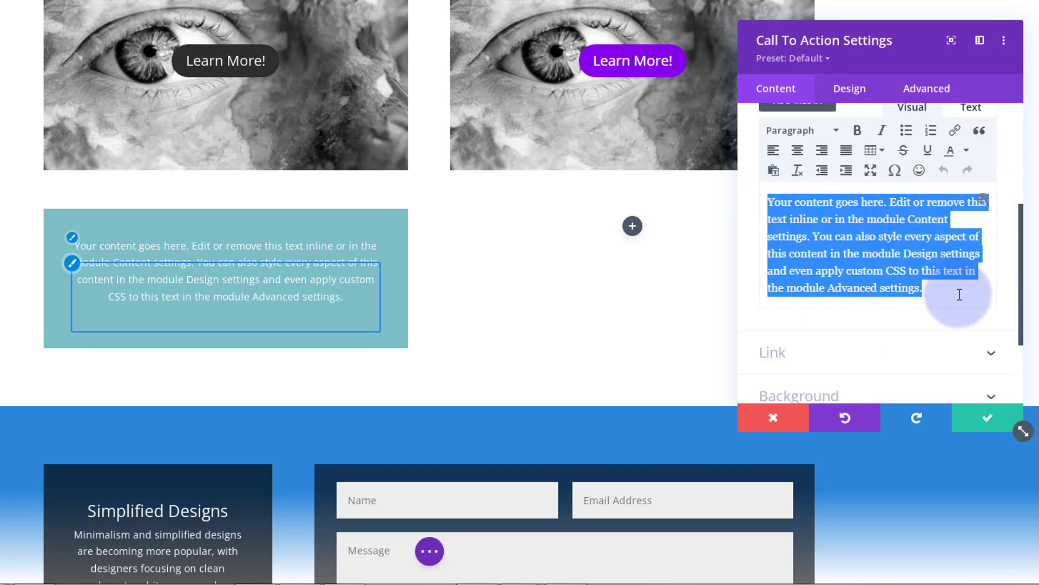
{"action": "key", "text": "BackSpace"}
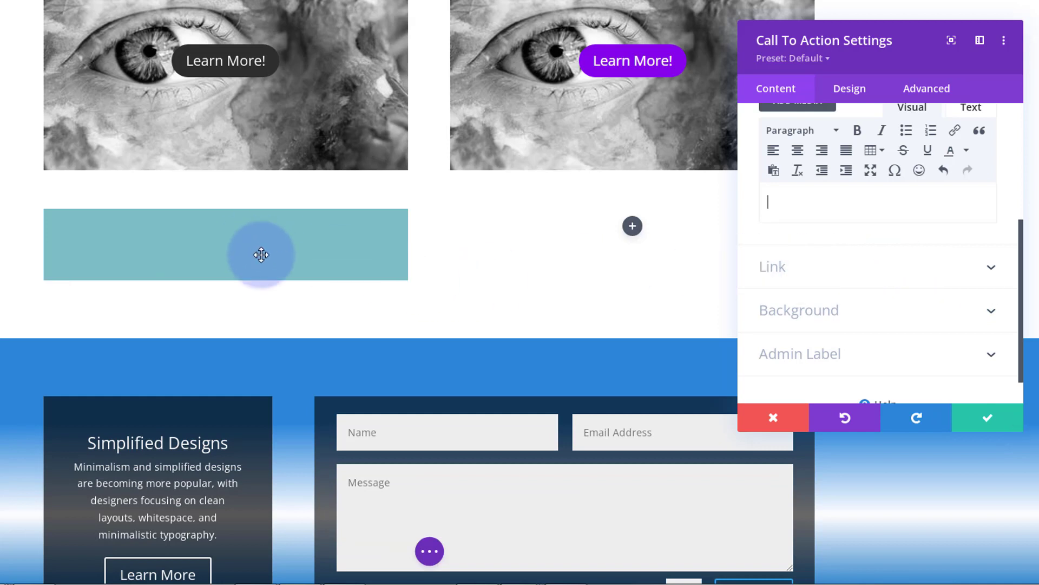
- Set the Button Link URL to '#' with Button Link Target kept In The Same Window
{"action": "left_click", "coordinate": [843, 276]}
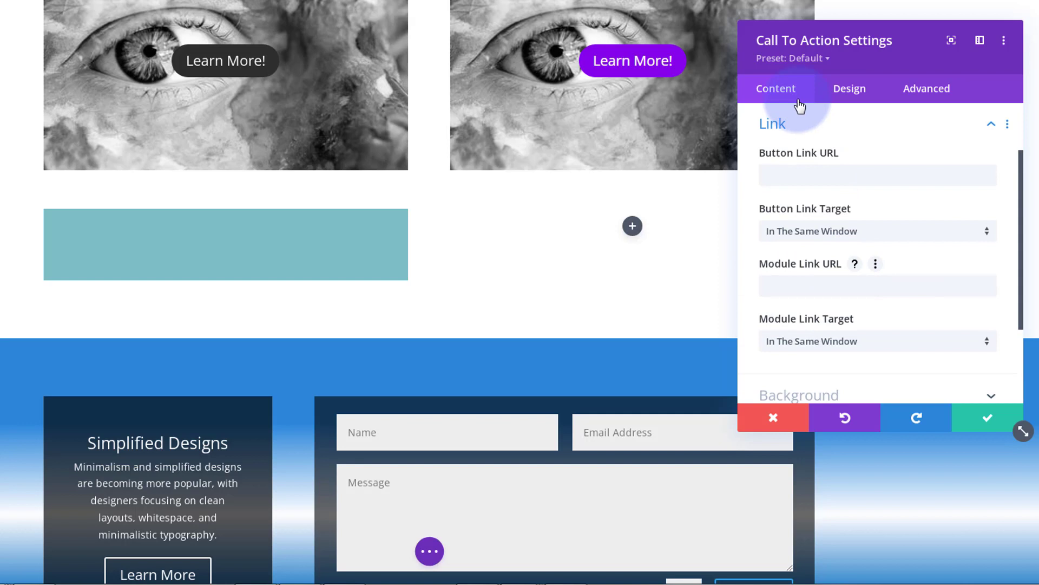
{"action": "left_click", "coordinate": [778, 172]}
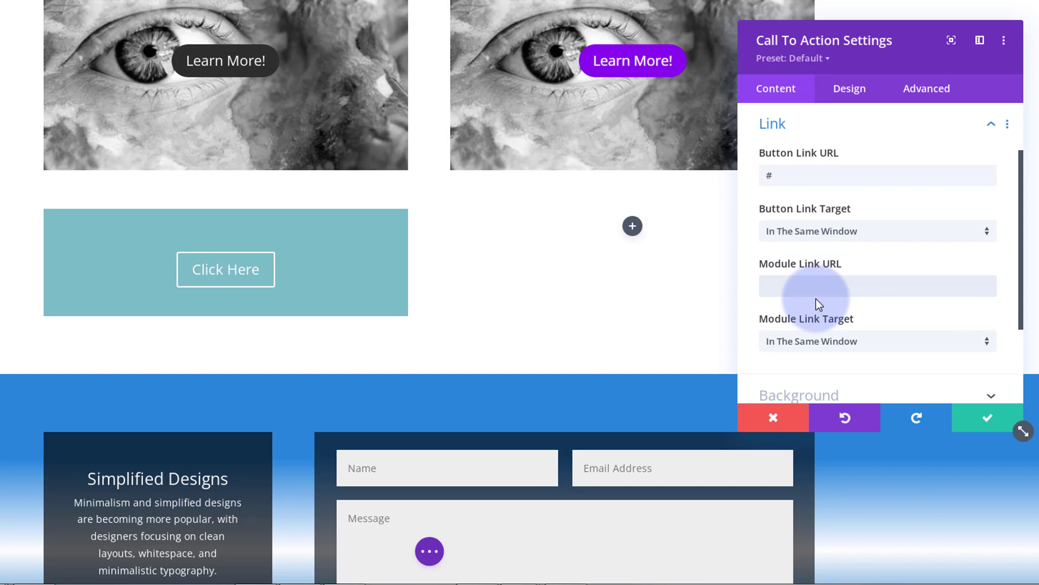
{"action": "left_click", "coordinate": [832, 233]}
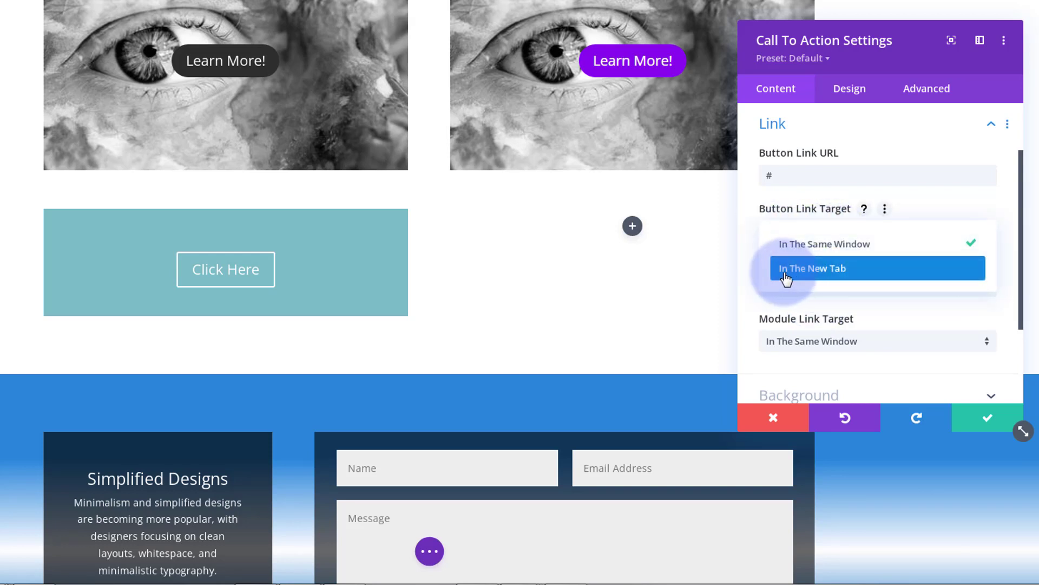
{"action": "left_click", "coordinate": [750, 246]}
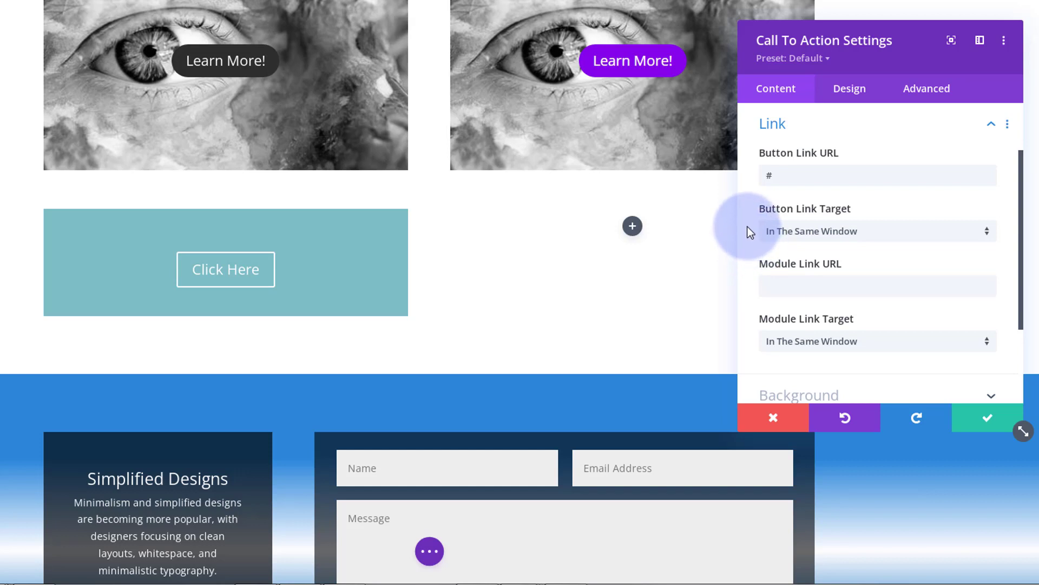
{"action": "scroll", "coordinate": [750, 232], "scroll_direction": "down", "scroll_amount": 3}
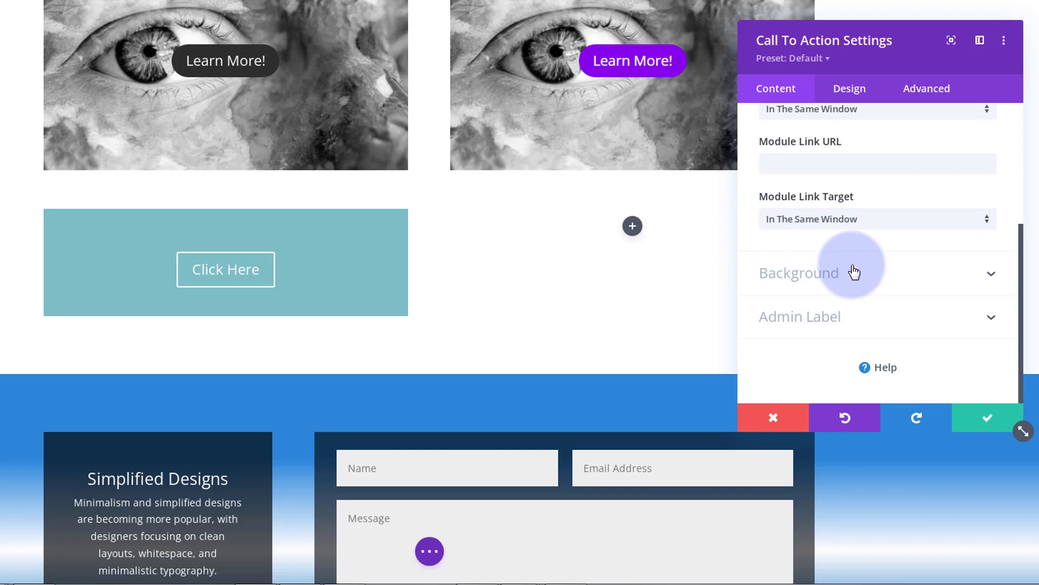
- Remove the teal background colour and use pexels-anthony-794494.jpg as the background image
{"action": "left_click", "coordinate": [862, 279]}
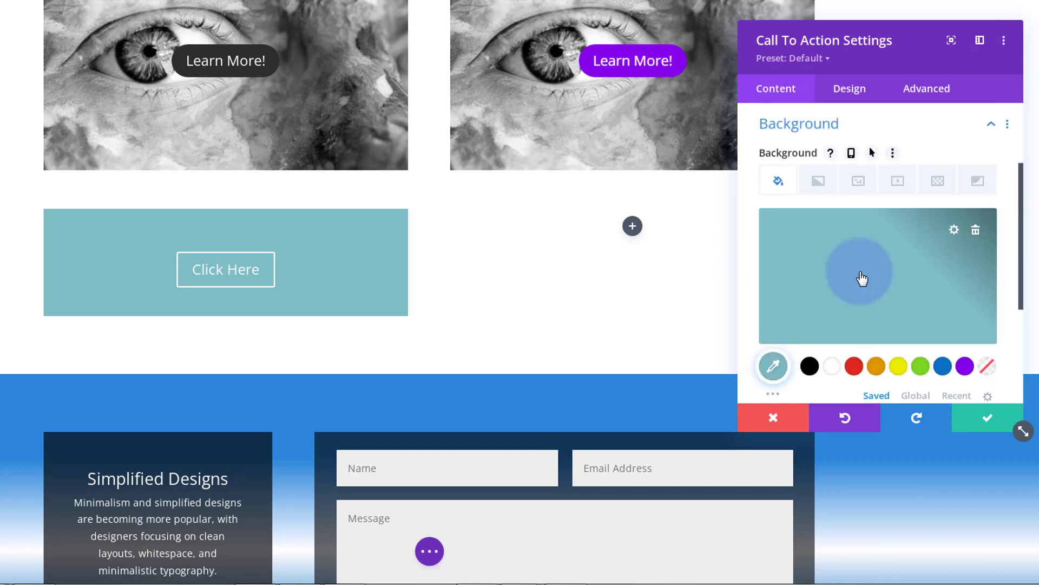
{"action": "left_click", "coordinate": [976, 231]}
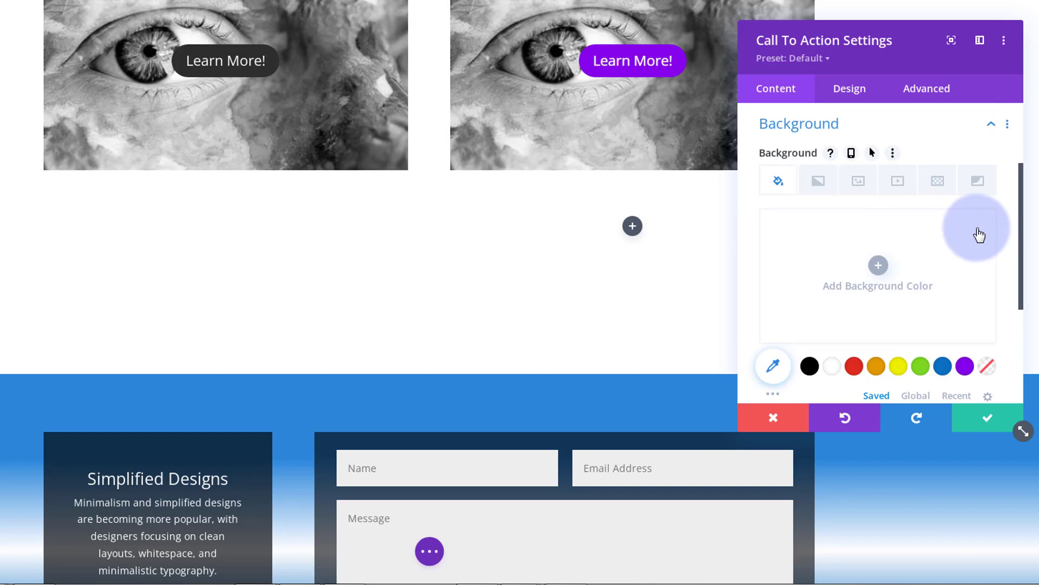
{"action": "left_click", "coordinate": [859, 184]}
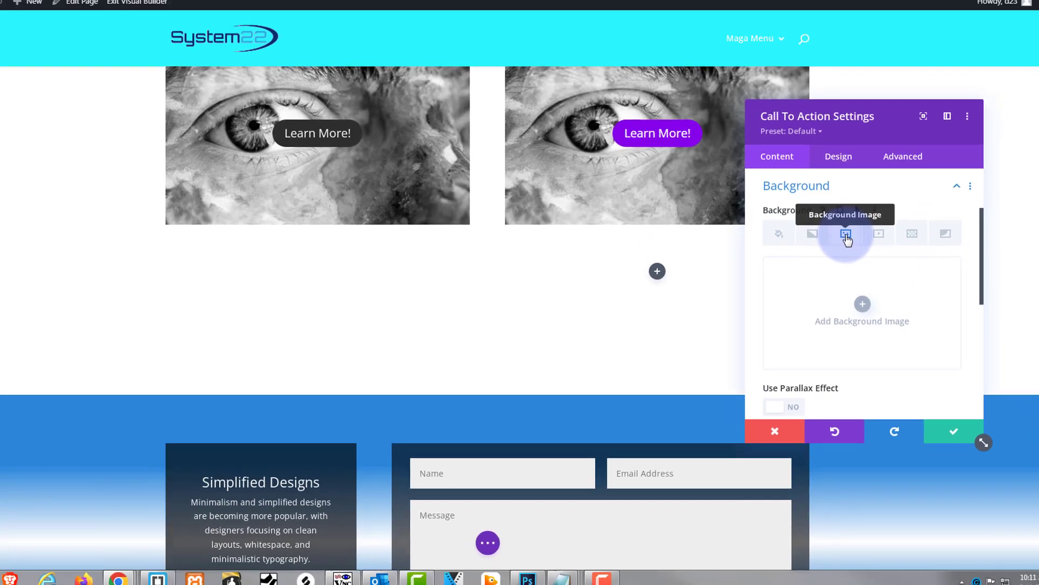
{"action": "left_click", "coordinate": [864, 301]}
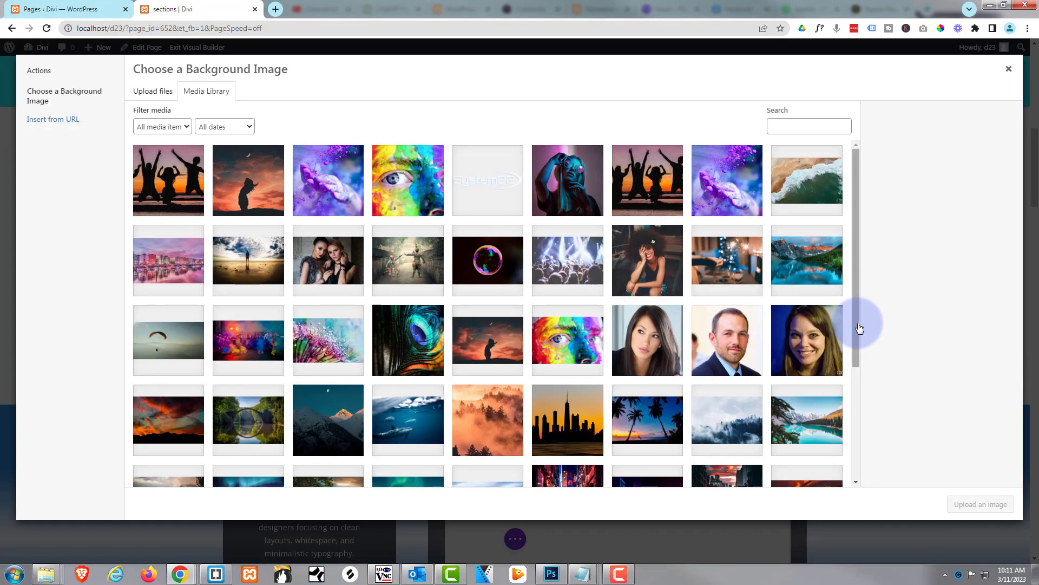
{"action": "left_click", "coordinate": [306, 349]}
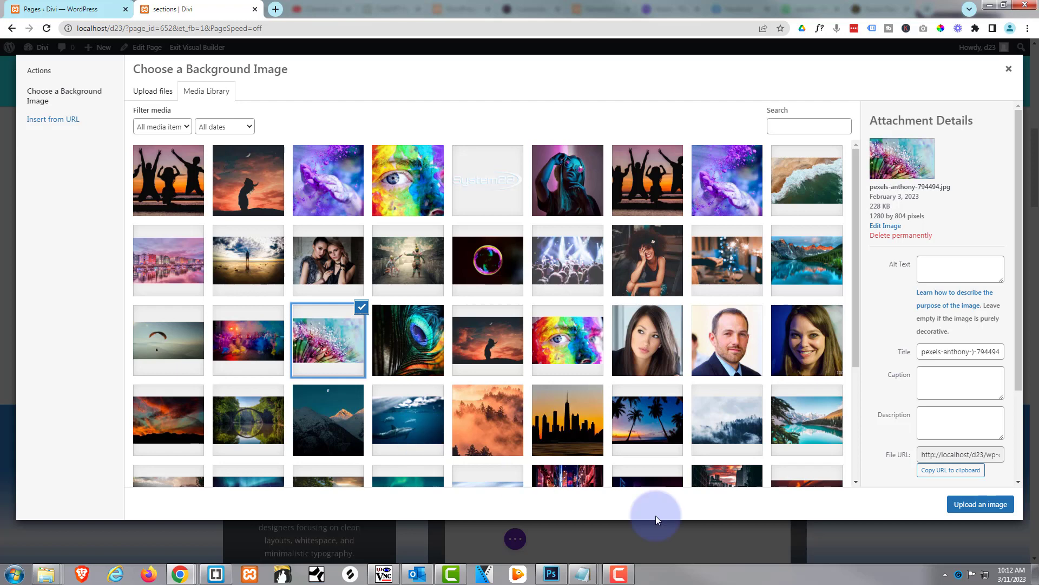
{"action": "left_click", "coordinate": [981, 506]}
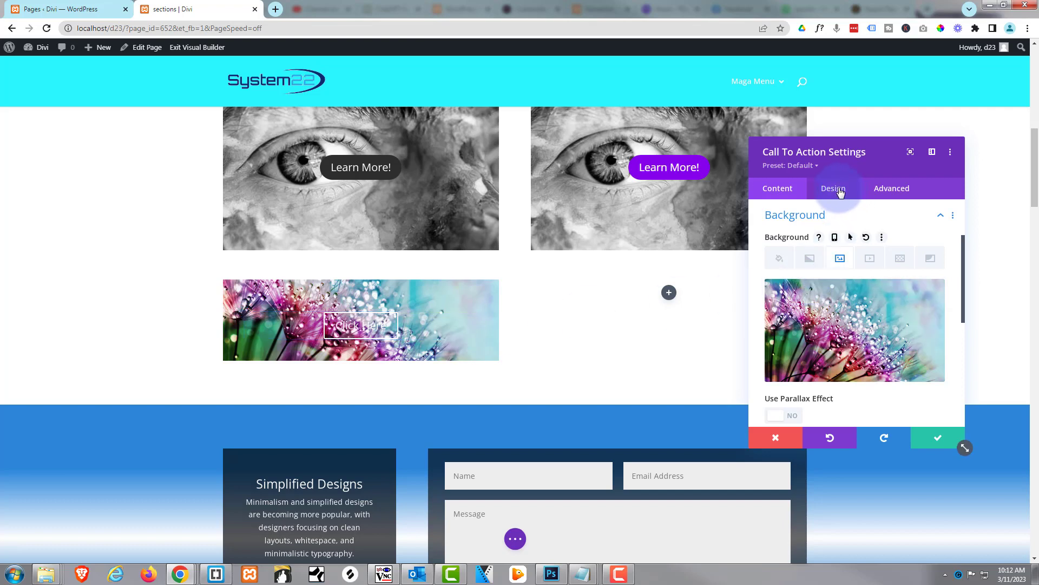
- Set the module's Design > Spacing padding to 120px top and 130px bottom
{"action": "left_click_drag", "start_coordinate": [866, 152], "coordinate": [646, 172]}
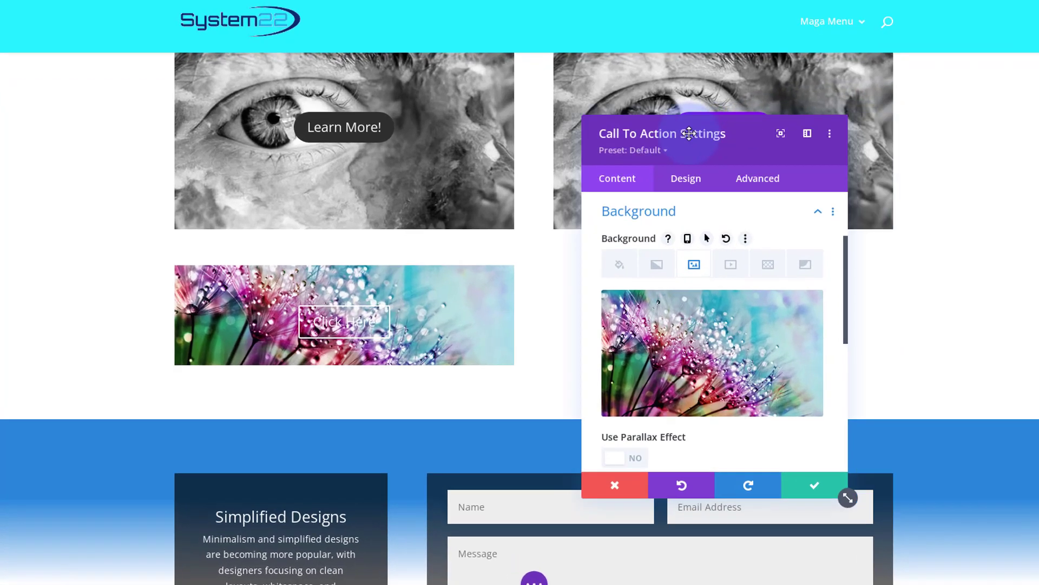
{"action": "left_click_drag", "start_coordinate": [773, 70], "coordinate": [781, 70]}
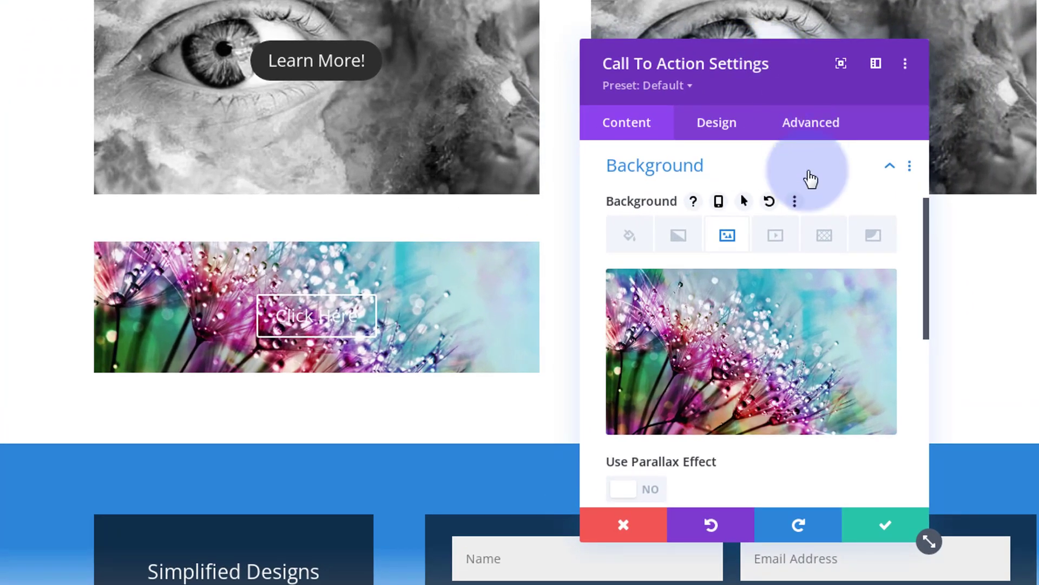
{"action": "left_click", "coordinate": [725, 130]}
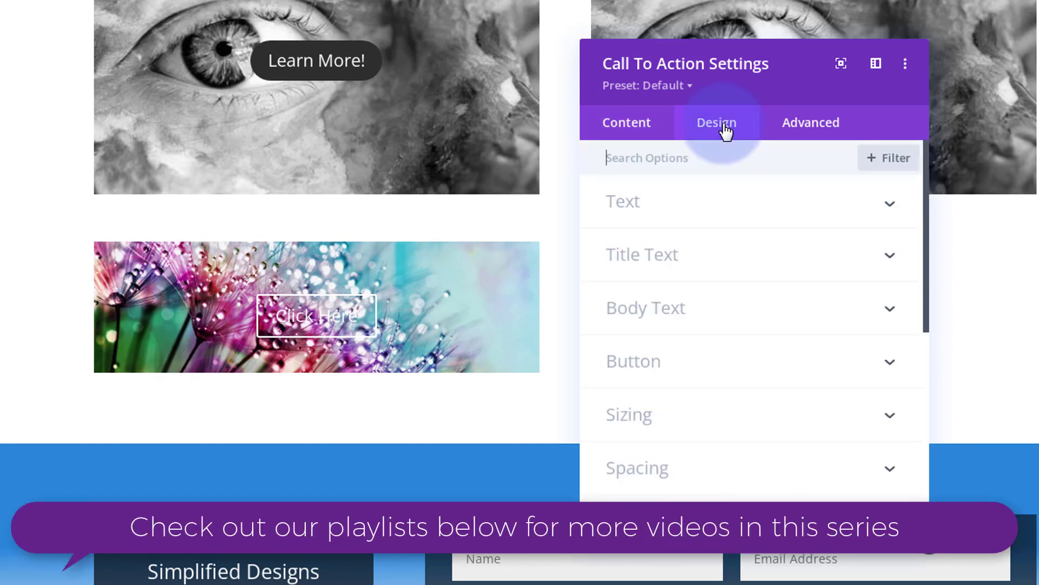
{"action": "left_click", "coordinate": [735, 476]}
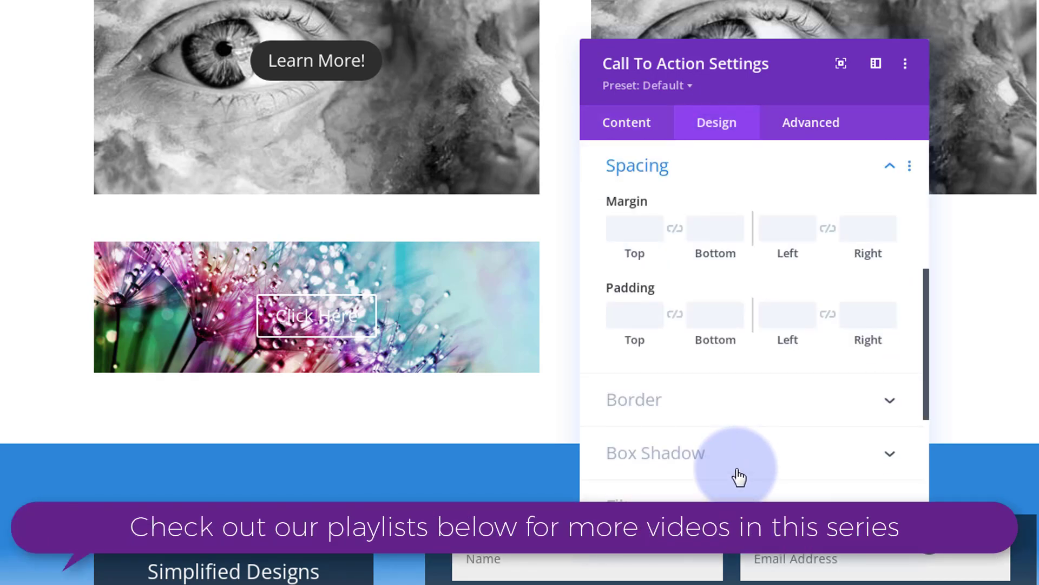
{"action": "left_click", "coordinate": [630, 314]}
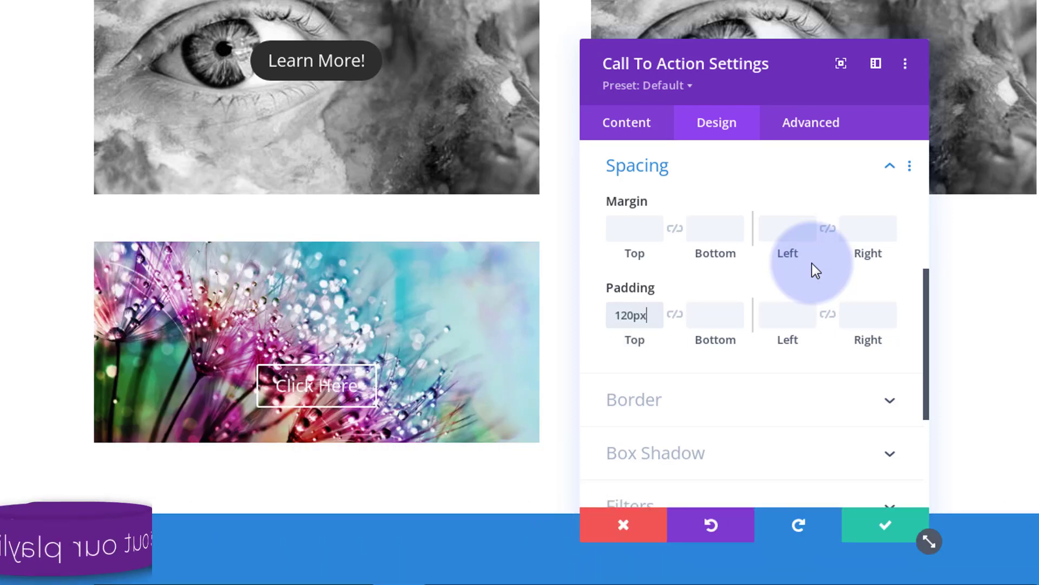
{"action": "left_click", "coordinate": [712, 316]}
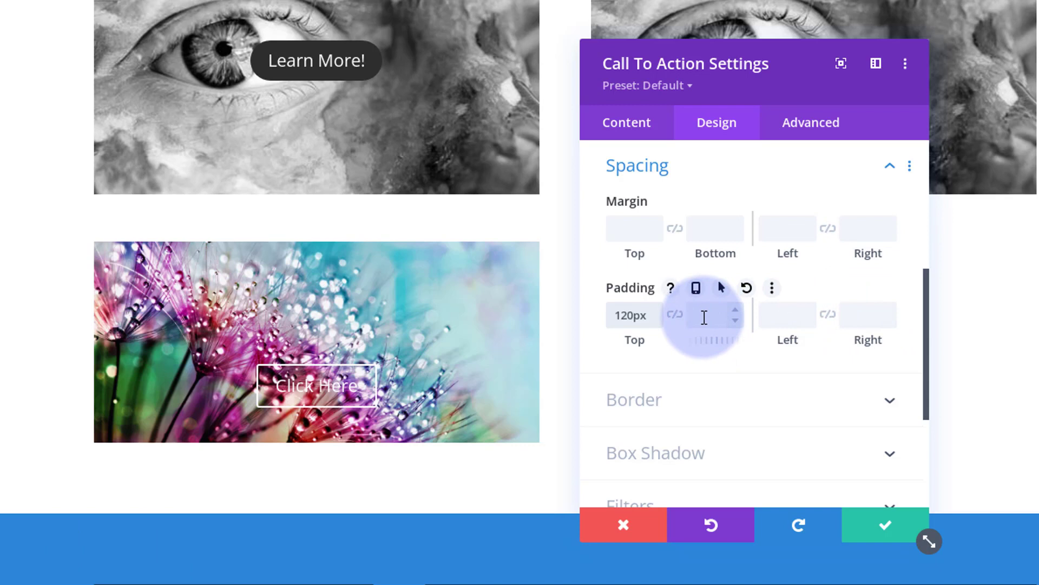
{"action": "type", "text": "130px"}
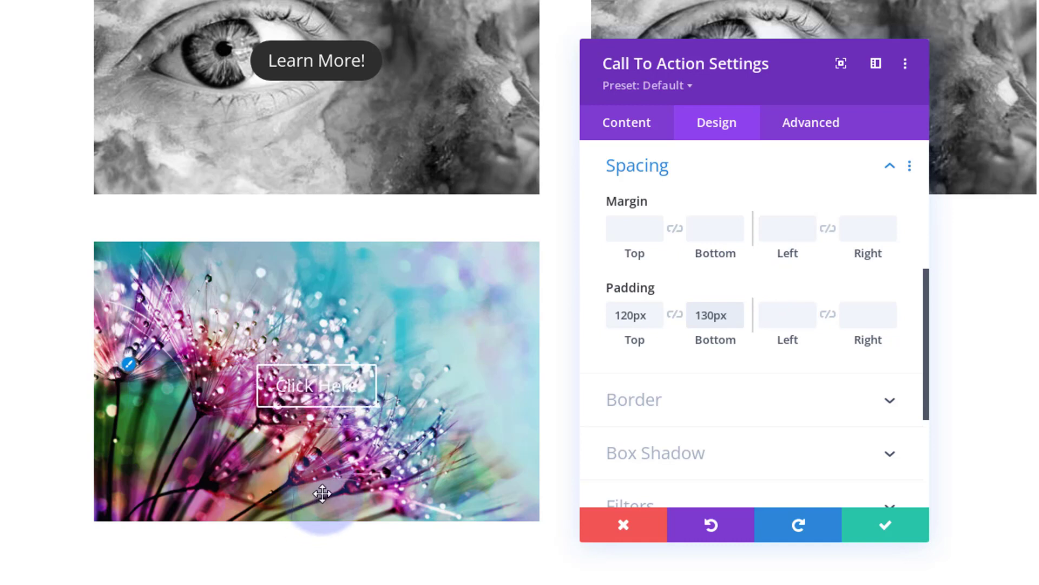
{"action": "scroll", "coordinate": [758, 389], "scroll_direction": "up", "scroll_amount": 1}
{"action": "scroll", "coordinate": [760, 387], "scroll_direction": "up", "scroll_amount": 2}
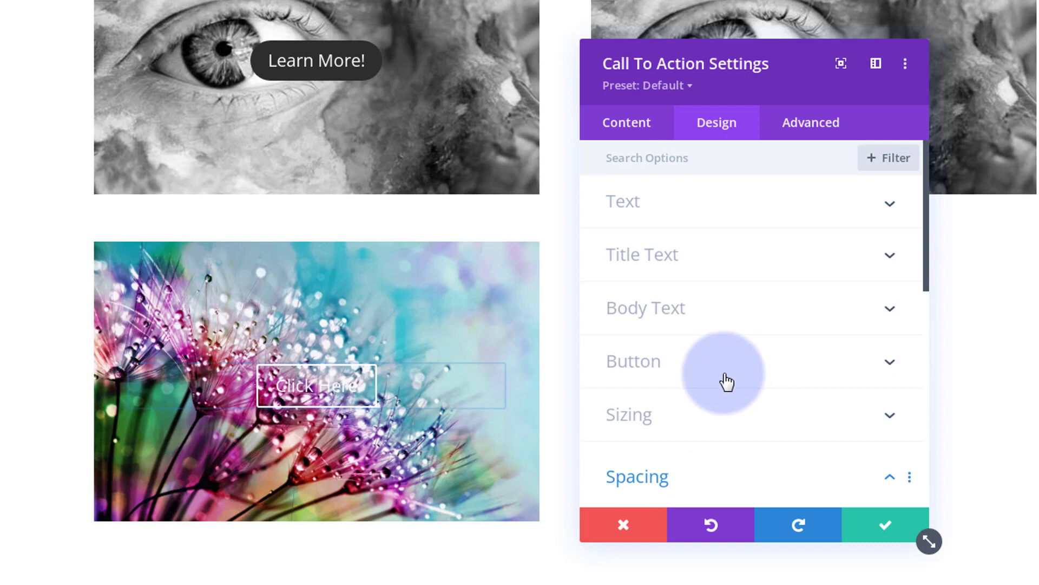
- Turn on Use Custom Styles for the button and make its text white
{"action": "left_click", "coordinate": [723, 366]}
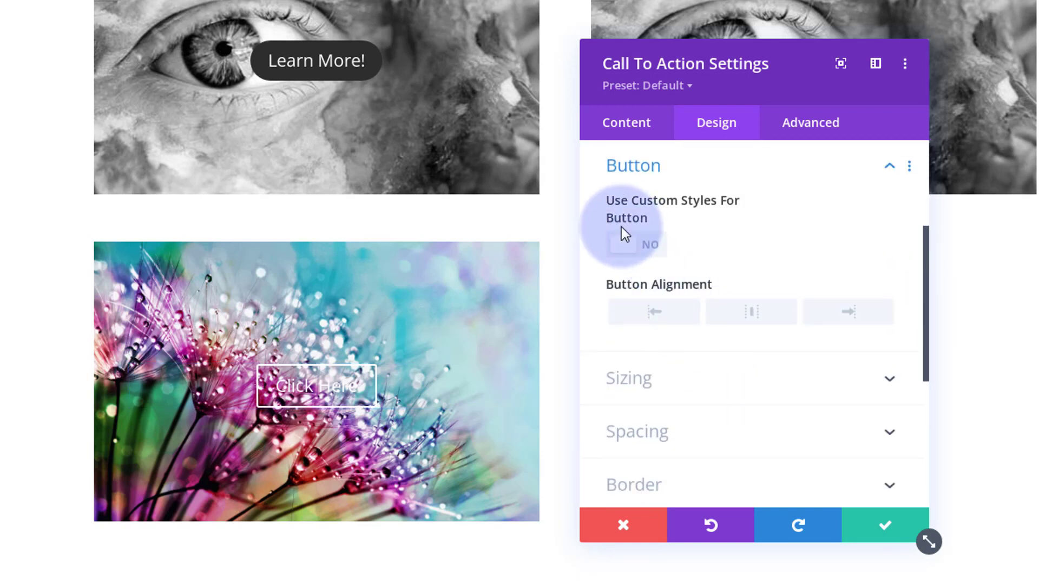
{"action": "left_click", "coordinate": [659, 246]}
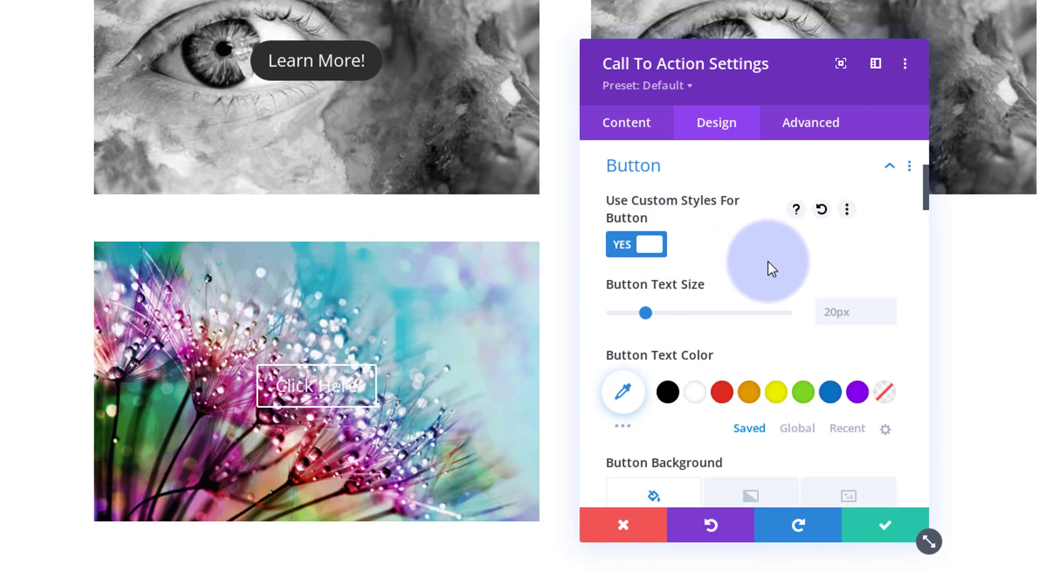
{"action": "scroll", "coordinate": [766, 263], "scroll_direction": "down", "scroll_amount": 1}
{"action": "scroll", "coordinate": [765, 262], "scroll_direction": "down", "scroll_amount": 3}
{"action": "left_click", "coordinate": [695, 217]}
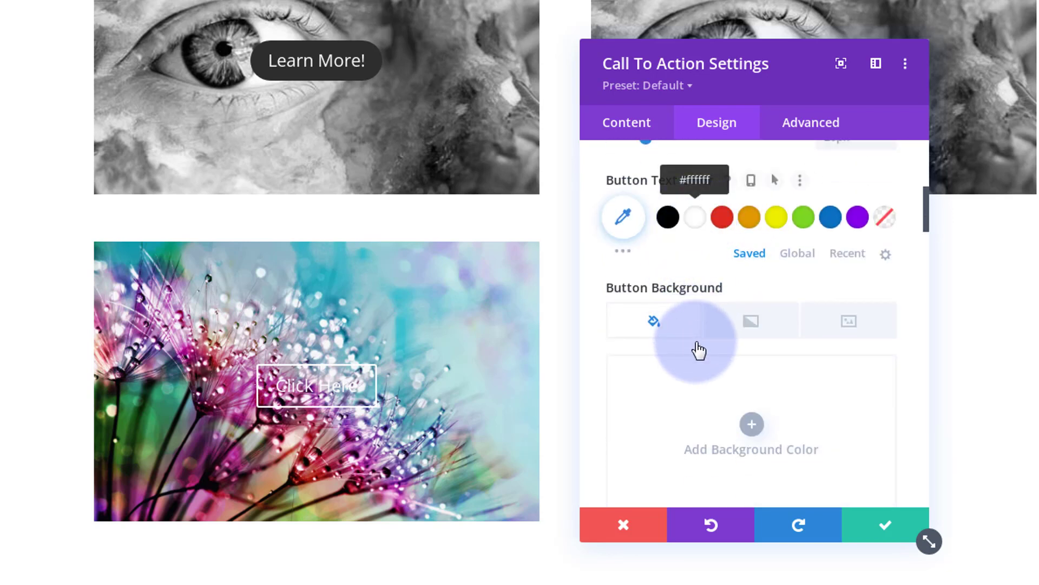
{"action": "scroll", "coordinate": [773, 342], "scroll_direction": "down", "scroll_amount": 3}
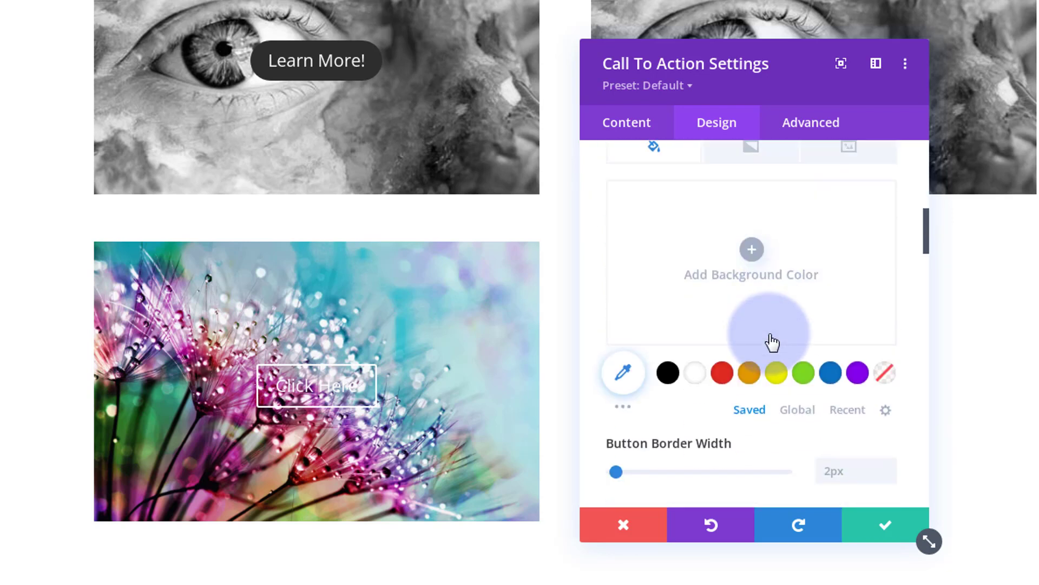
- Give the button a purple #8300e9 background and enable a separate hover background
{"action": "left_click", "coordinate": [859, 373]}
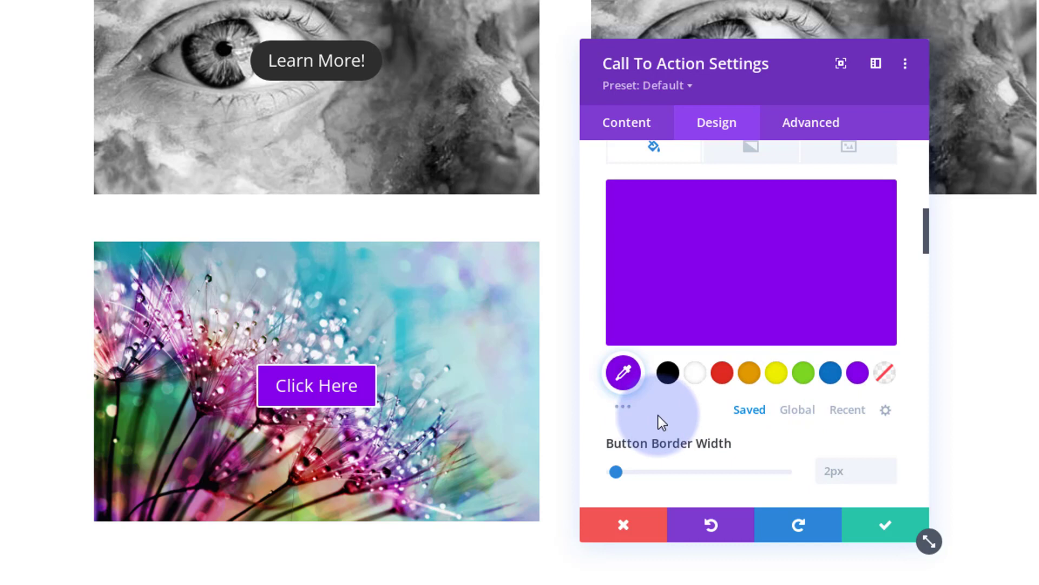
{"action": "mouse_move", "coordinate": [671, 450]}
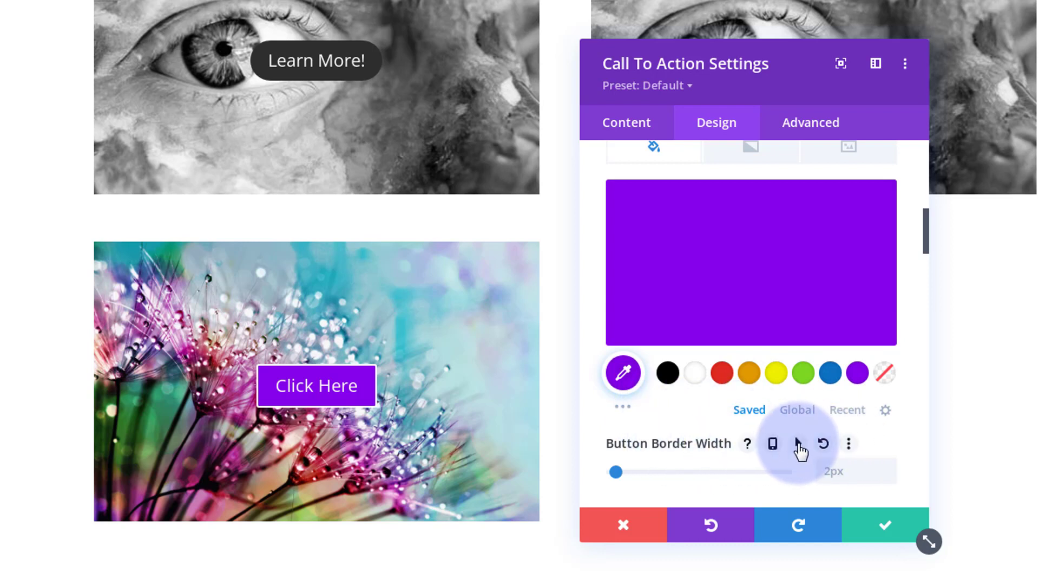
{"action": "scroll", "coordinate": [690, 433], "scroll_direction": "up", "scroll_amount": 5}
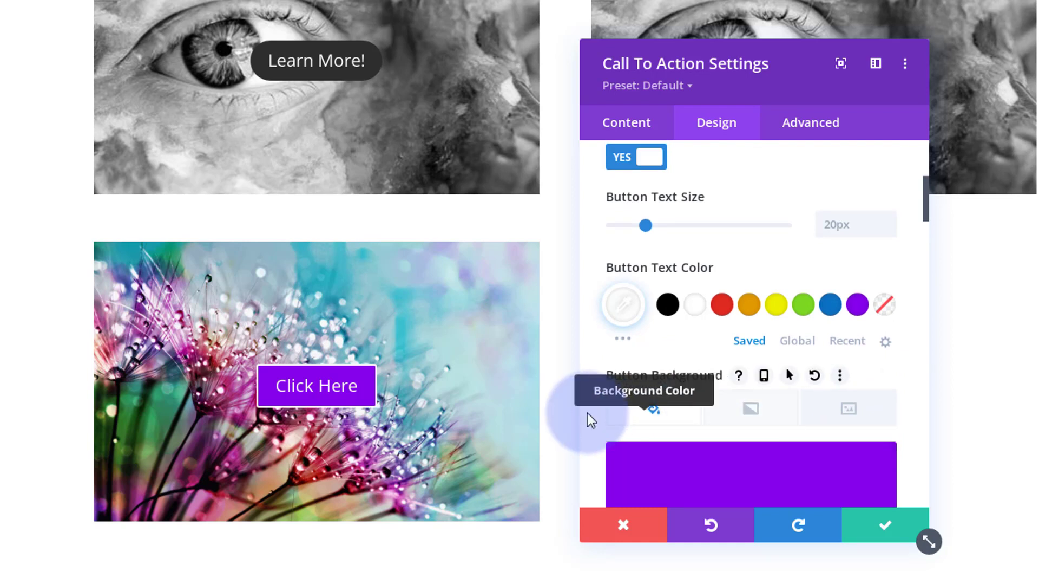
{"action": "mouse_move", "coordinate": [674, 381]}
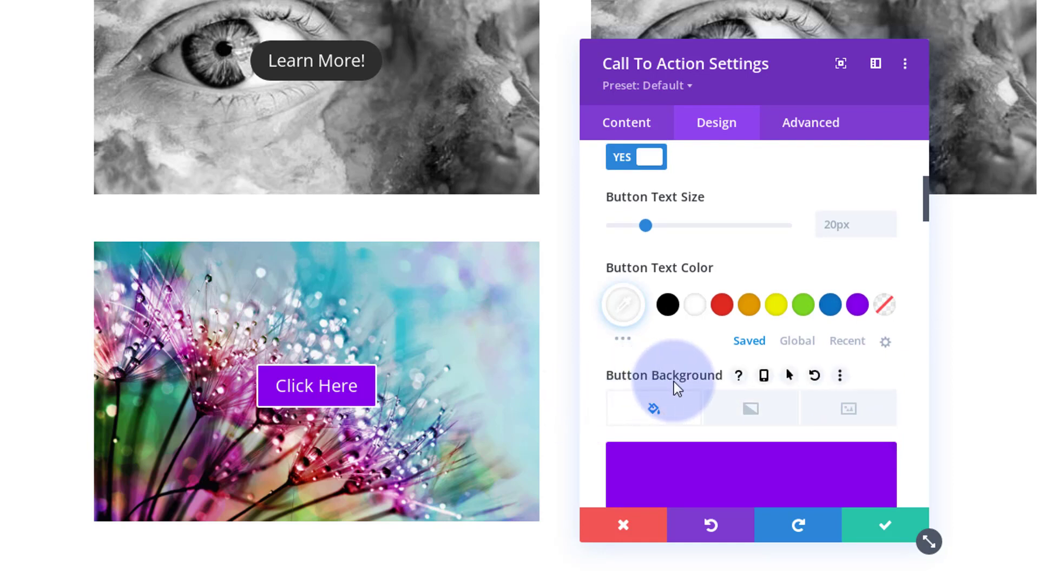
{"action": "left_click", "coordinate": [790, 375]}
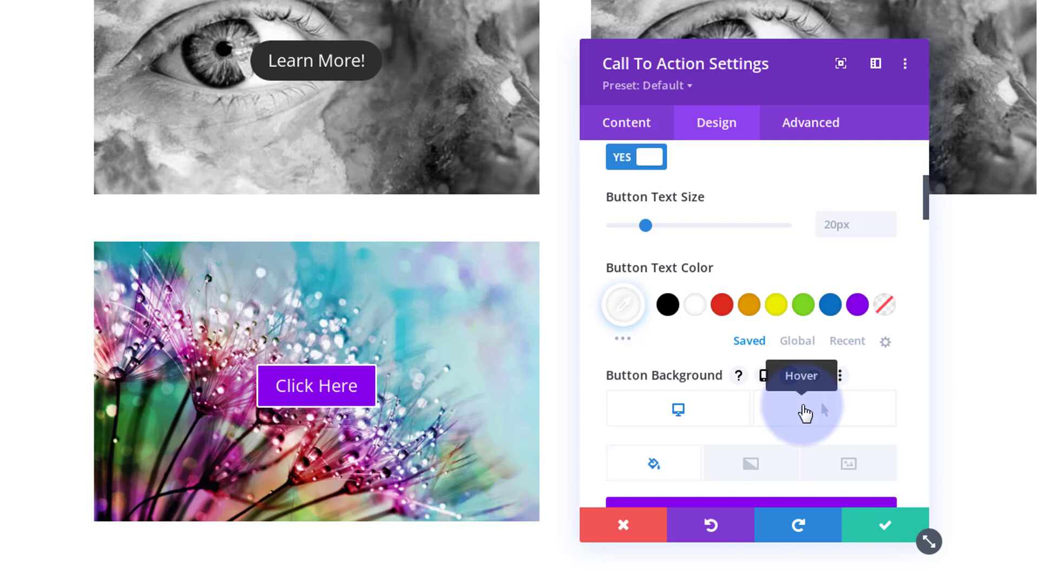
- Set the button's hover background colour to blue #0c71c3
{"action": "left_click", "coordinate": [806, 412]}
{"action": "scroll", "coordinate": [801, 457], "scroll_direction": "down", "scroll_amount": 6}
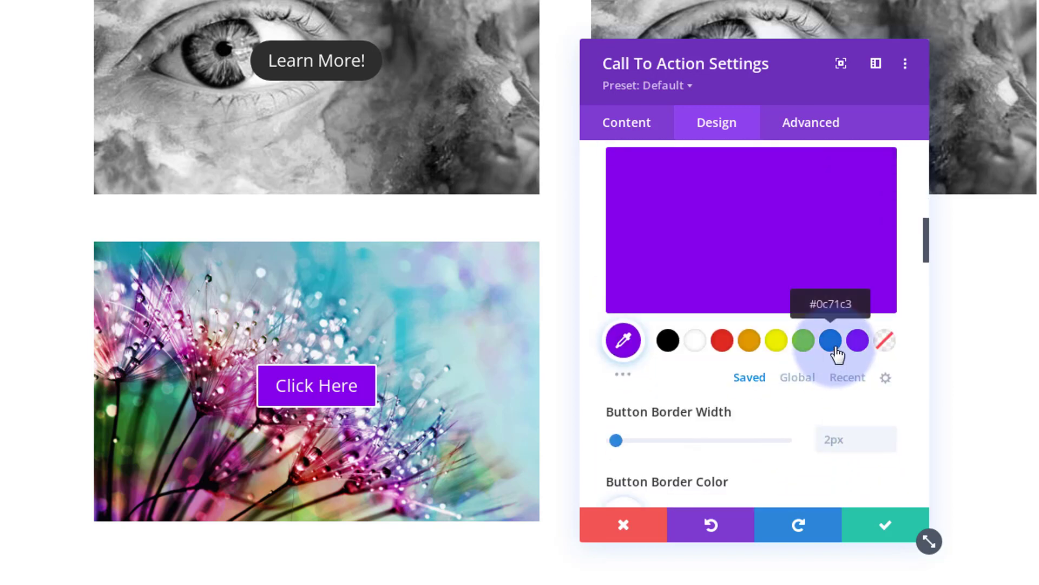
{"action": "left_click", "coordinate": [837, 355]}
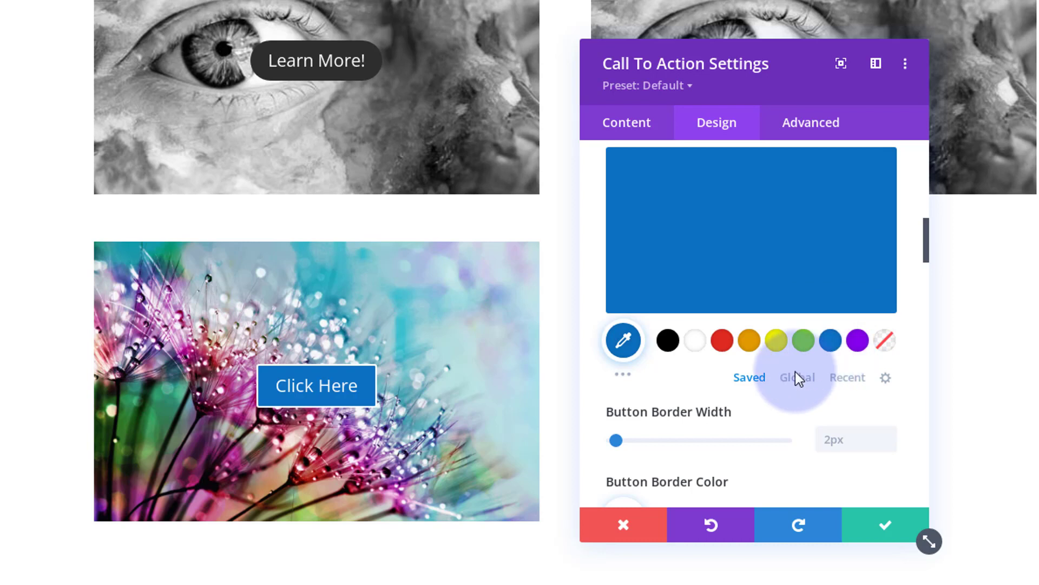
{"action": "scroll", "coordinate": [799, 379], "scroll_direction": "down", "scroll_amount": 2}
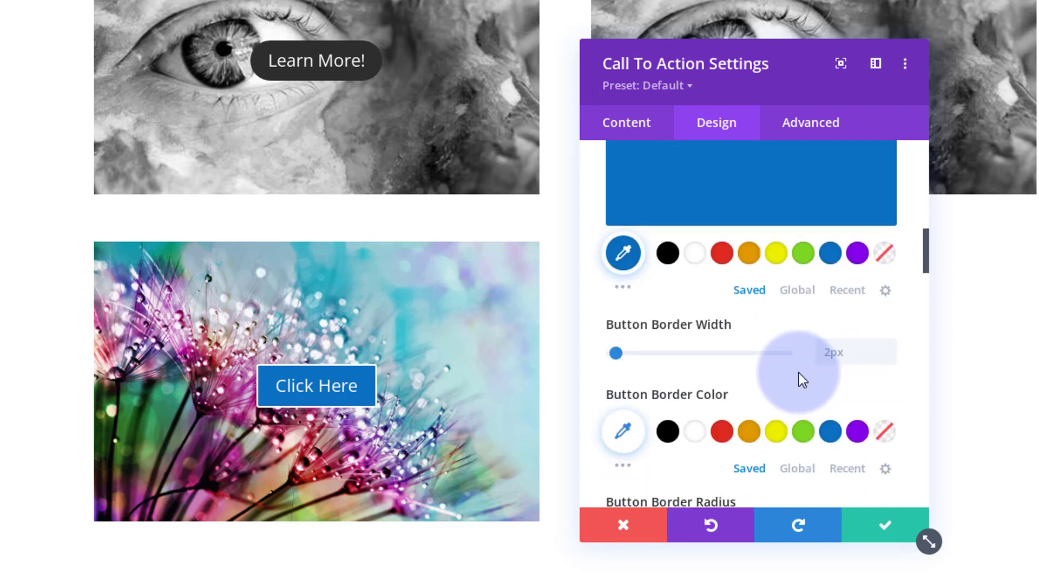
- Set the button's Border Width to 0px and Border Radius to 30px
{"action": "left_click", "coordinate": [889, 360]}
{"action": "left_click", "coordinate": [887, 355]}
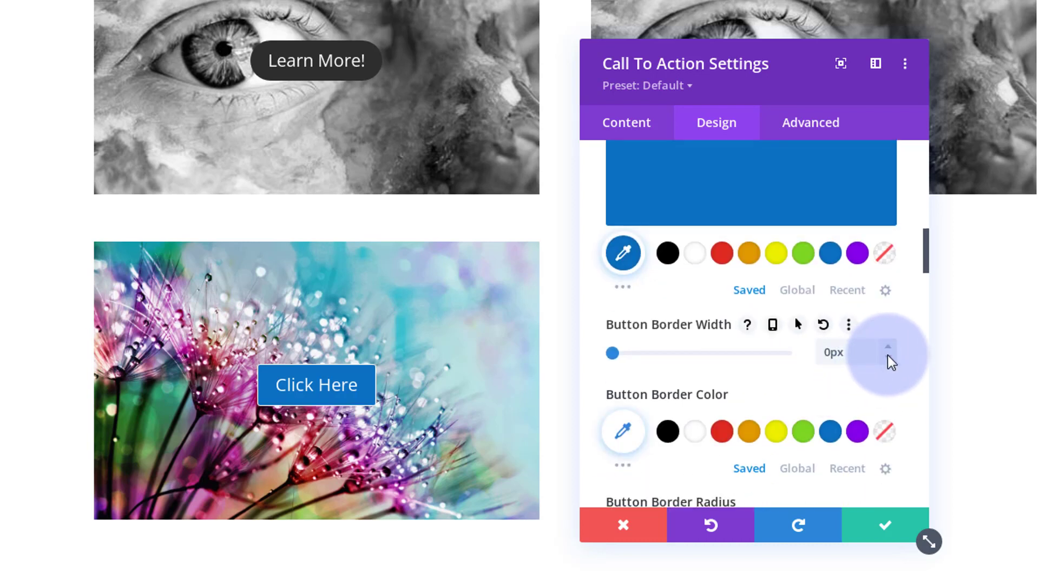
{"action": "scroll", "coordinate": [836, 368], "scroll_direction": "down", "scroll_amount": 3}
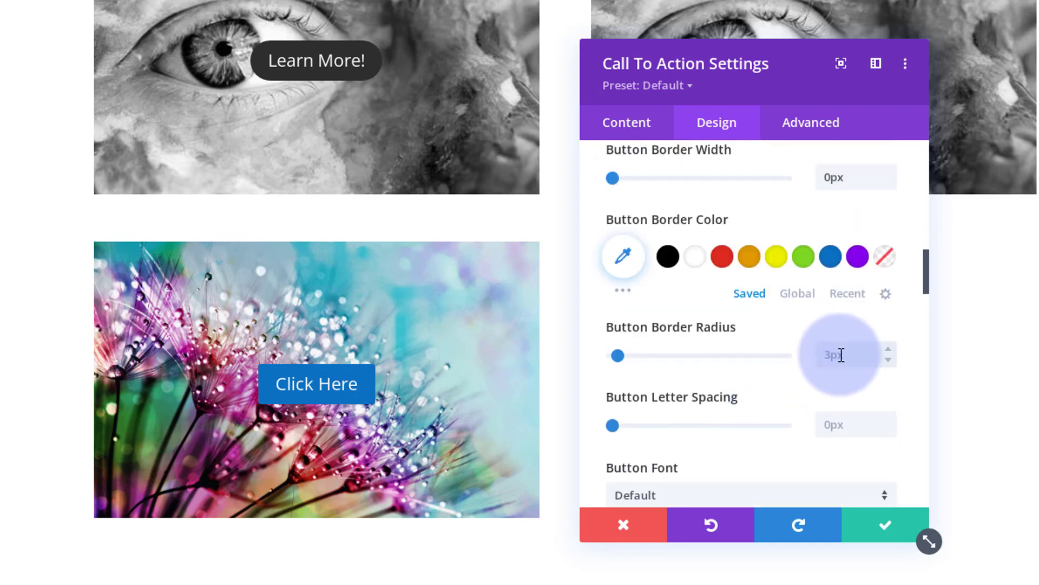
{"action": "left_click", "coordinate": [825, 354]}
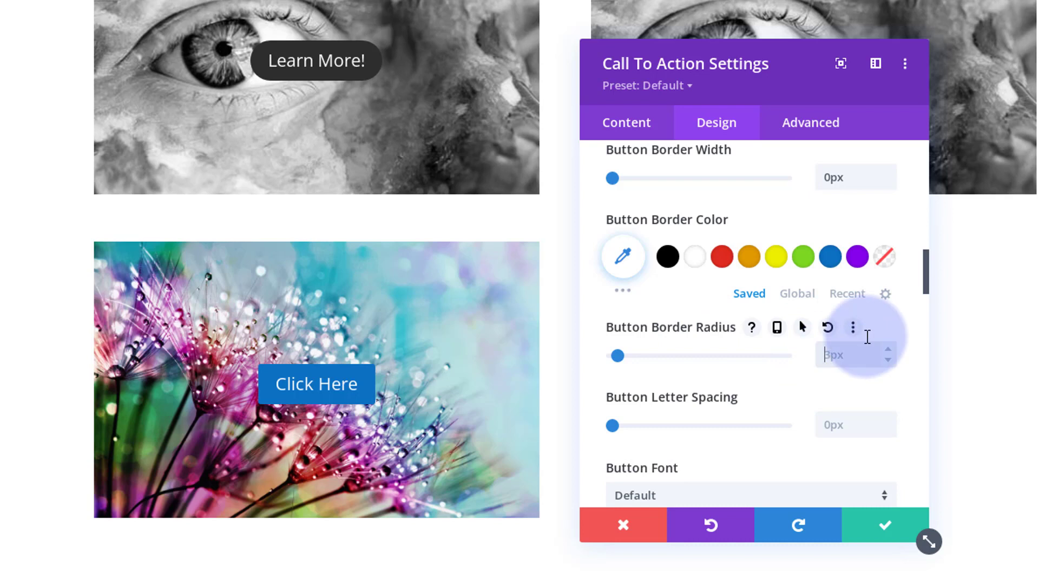
{"action": "type", "text": "30"}
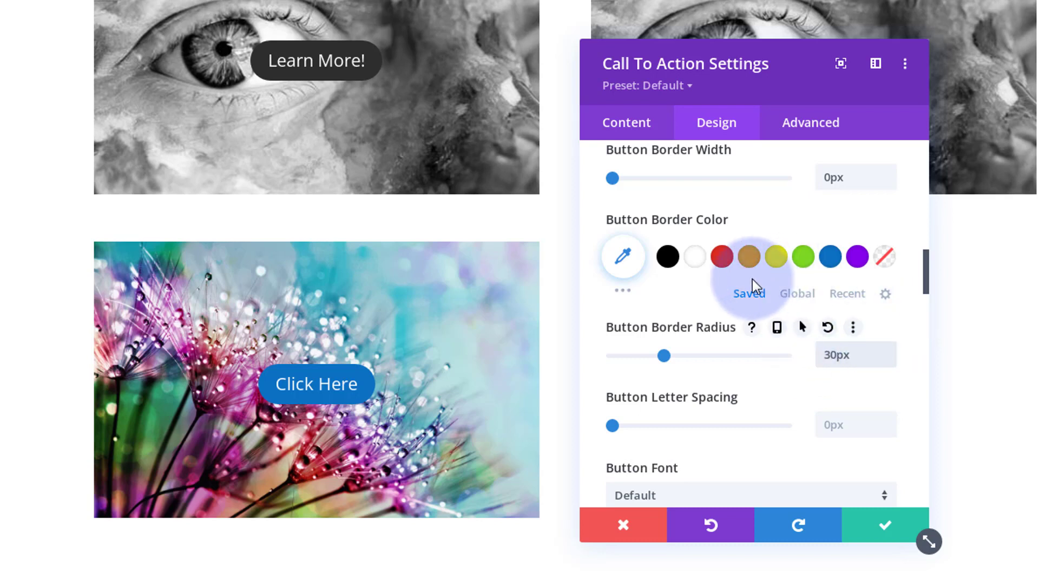
- Turn off Show Button Icon and set Button Alignment to center
{"action": "scroll", "coordinate": [596, 358], "scroll_direction": "down", "scroll_amount": 6}
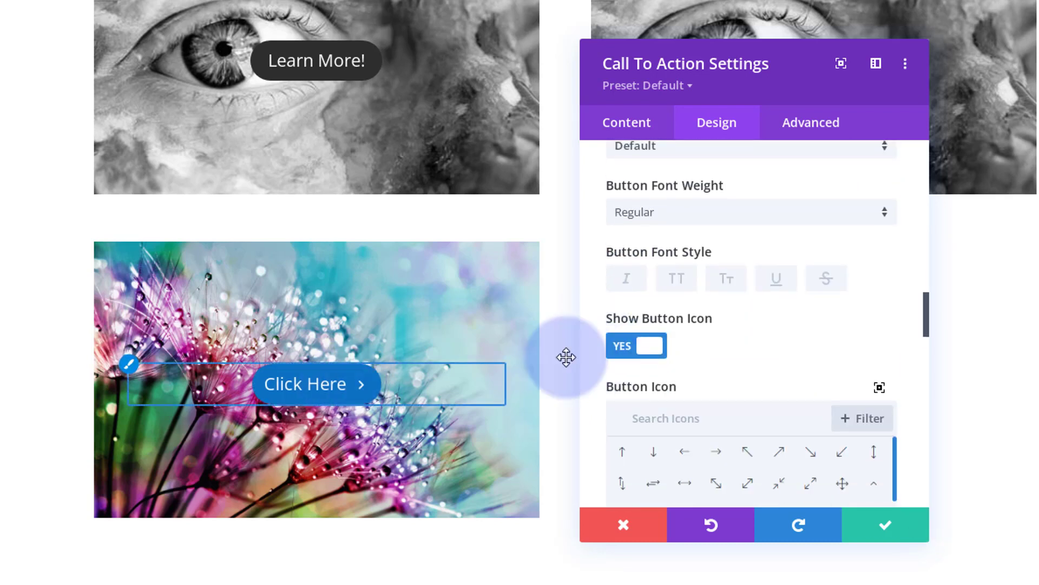
{"action": "left_click", "coordinate": [639, 347]}
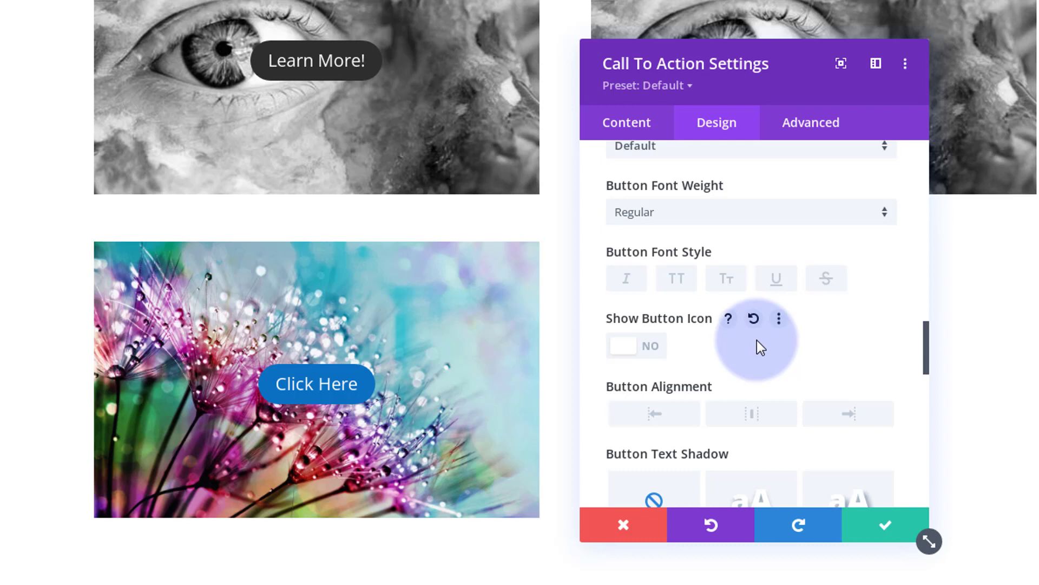
{"action": "scroll", "coordinate": [757, 340], "scroll_direction": "down", "scroll_amount": 2}
{"action": "left_click", "coordinate": [766, 330]}
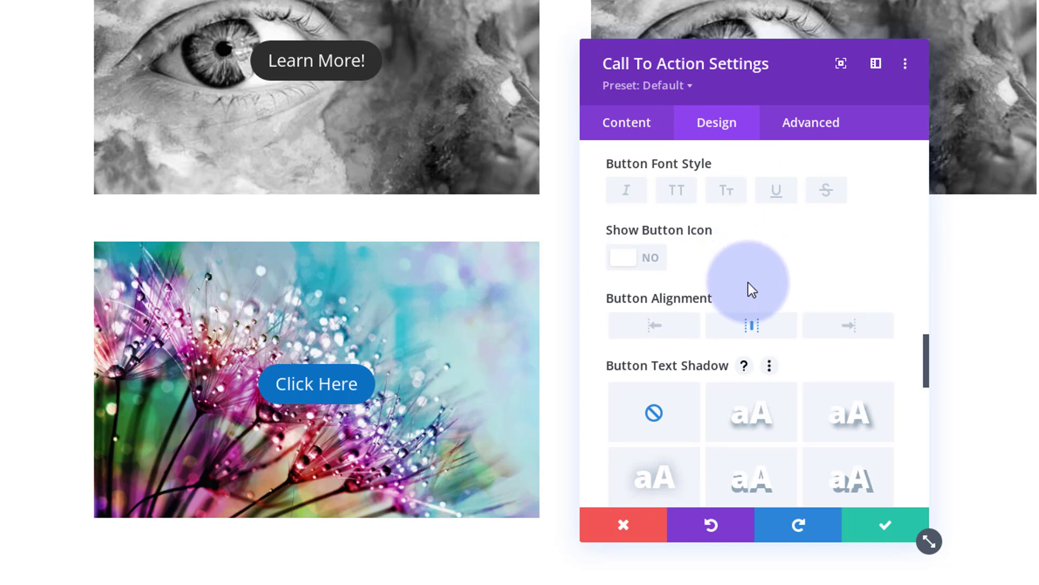
{"action": "scroll", "coordinate": [748, 283], "scroll_direction": "down", "scroll_amount": 10}
{"action": "scroll", "coordinate": [750, 293], "scroll_direction": "down", "scroll_amount": 4}
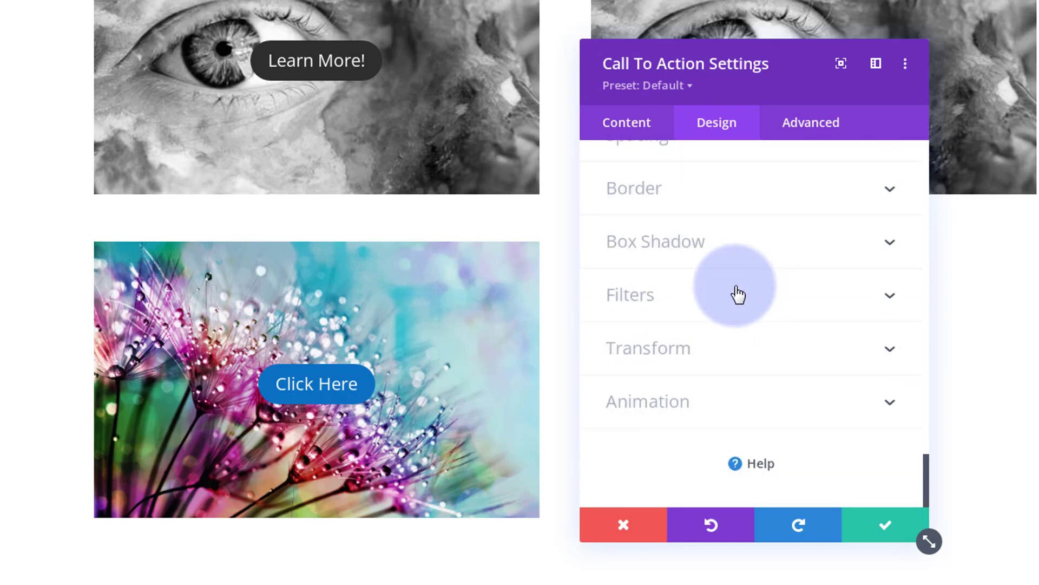
- Set the module's Saturation filter to 0% normally and 100% on hover
{"action": "left_click", "coordinate": [728, 294]}
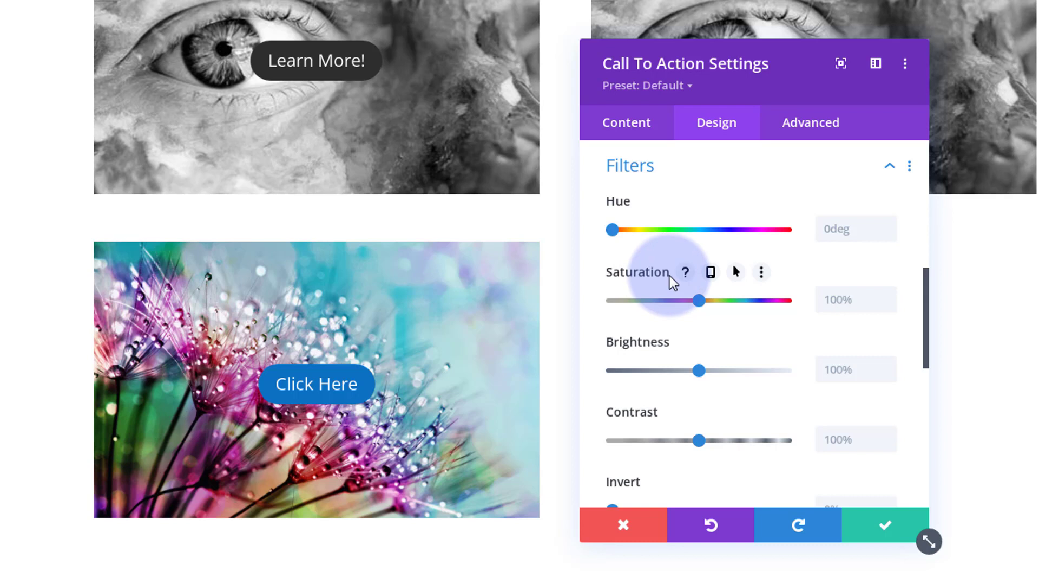
{"action": "left_click_drag", "start_coordinate": [701, 299], "coordinate": [590, 300]}
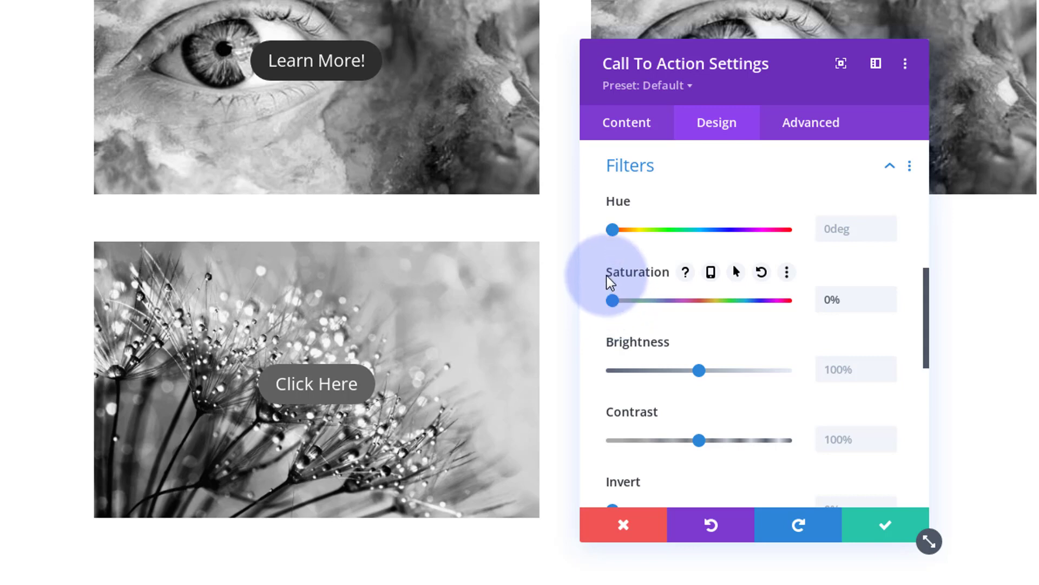
{"action": "left_click", "coordinate": [736, 272]}
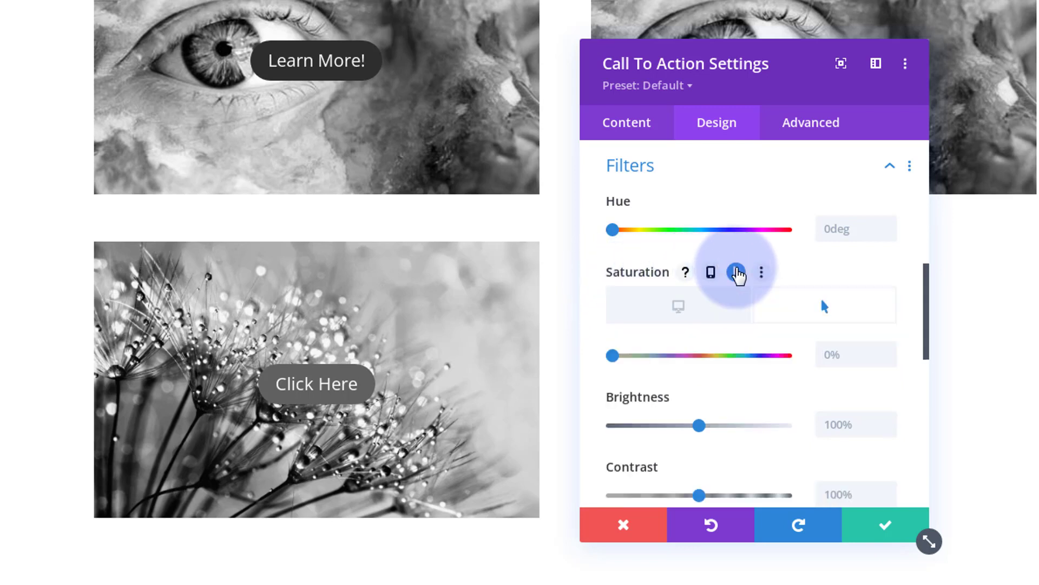
{"action": "left_click", "coordinate": [706, 311]}
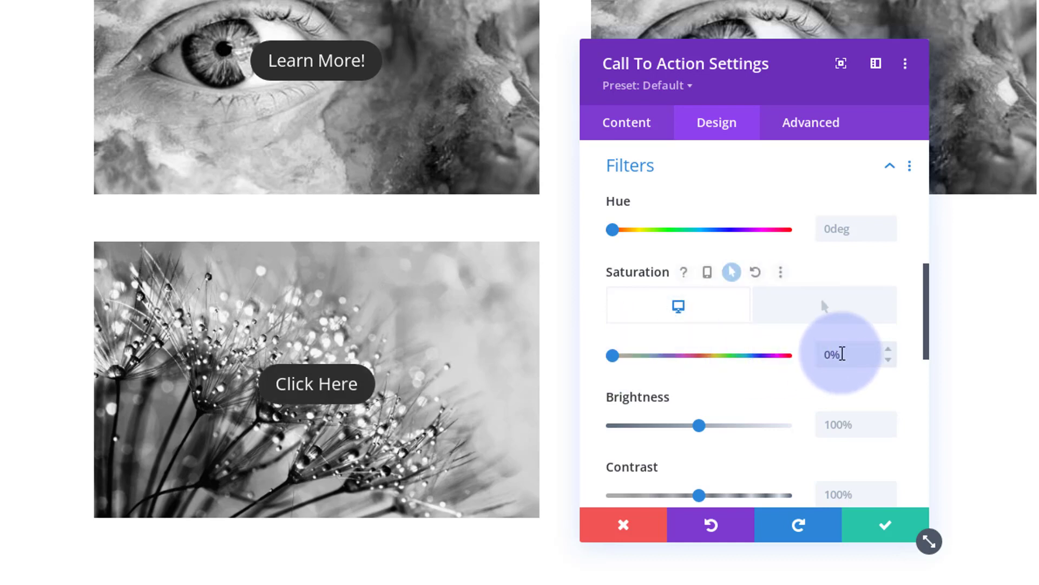
{"action": "left_click", "coordinate": [829, 317]}
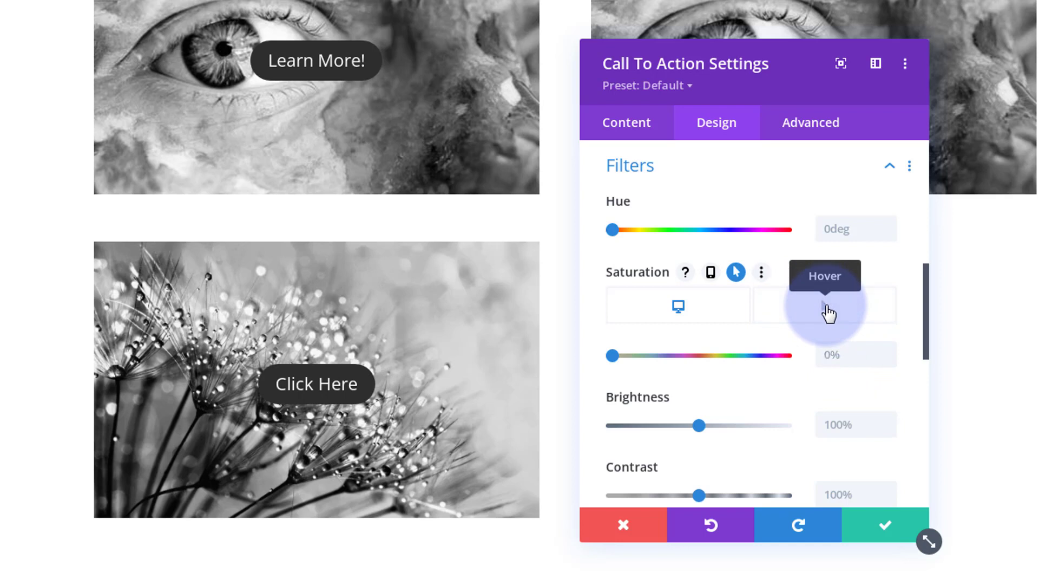
{"action": "left_click", "coordinate": [826, 354]}
{"action": "type", "text": "100"}
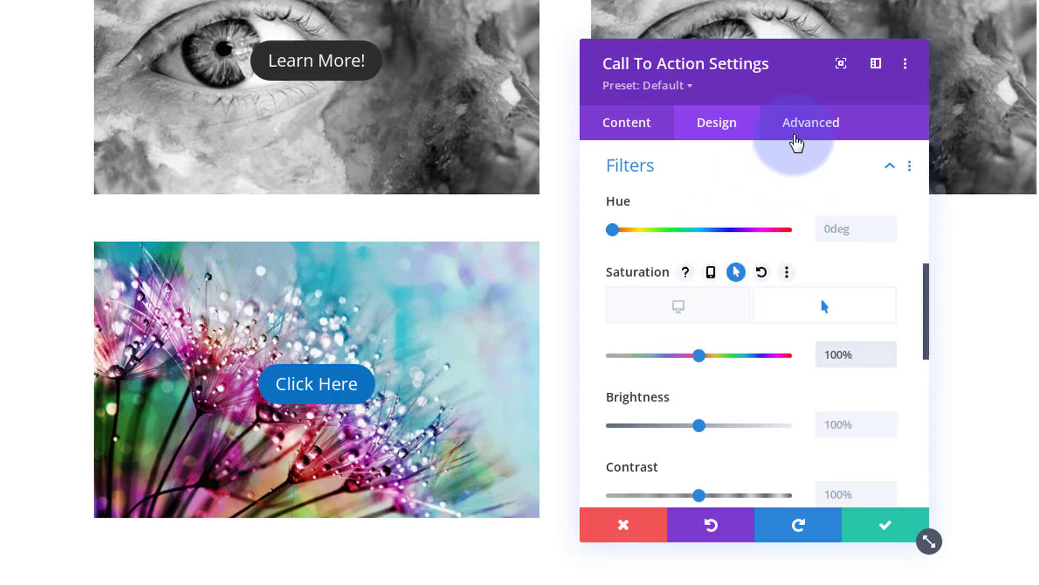
- Keep the Advanced > Transitions settings at 300ms duration, 0ms delay and Ease curve
{"action": "left_click", "coordinate": [817, 128]}
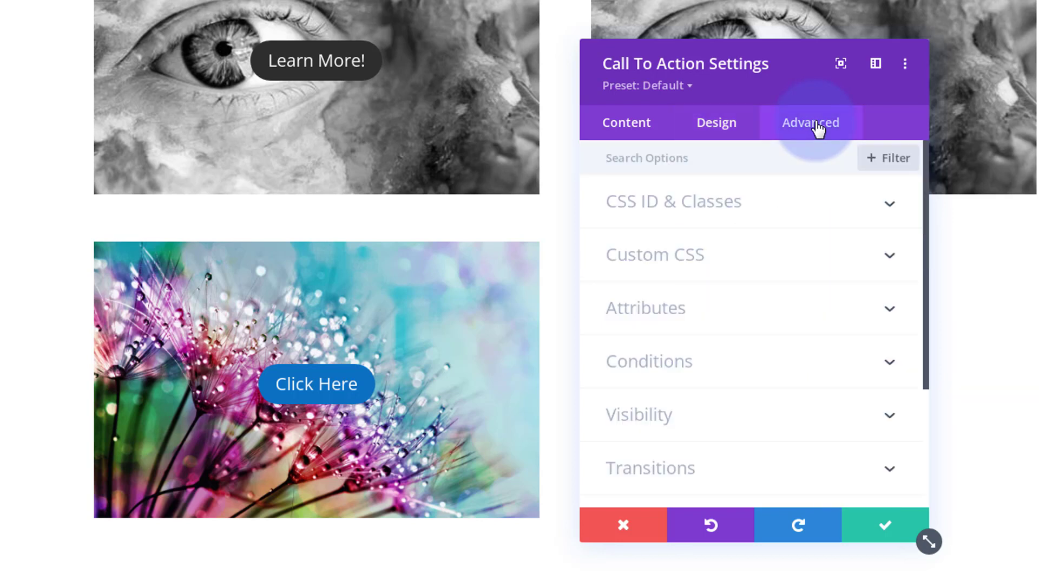
{"action": "left_click", "coordinate": [765, 470]}
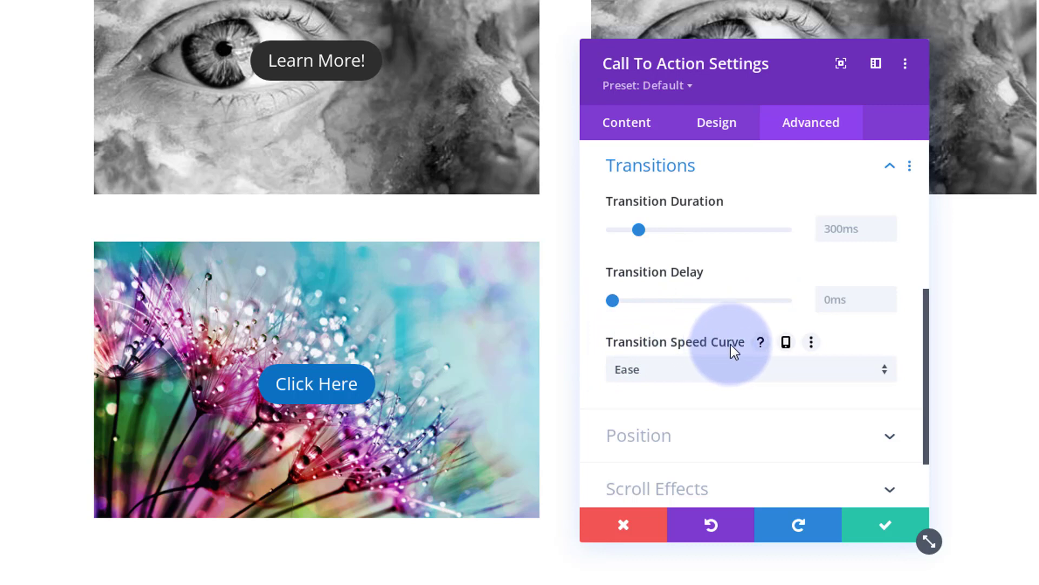
{"action": "left_click", "coordinate": [726, 368]}
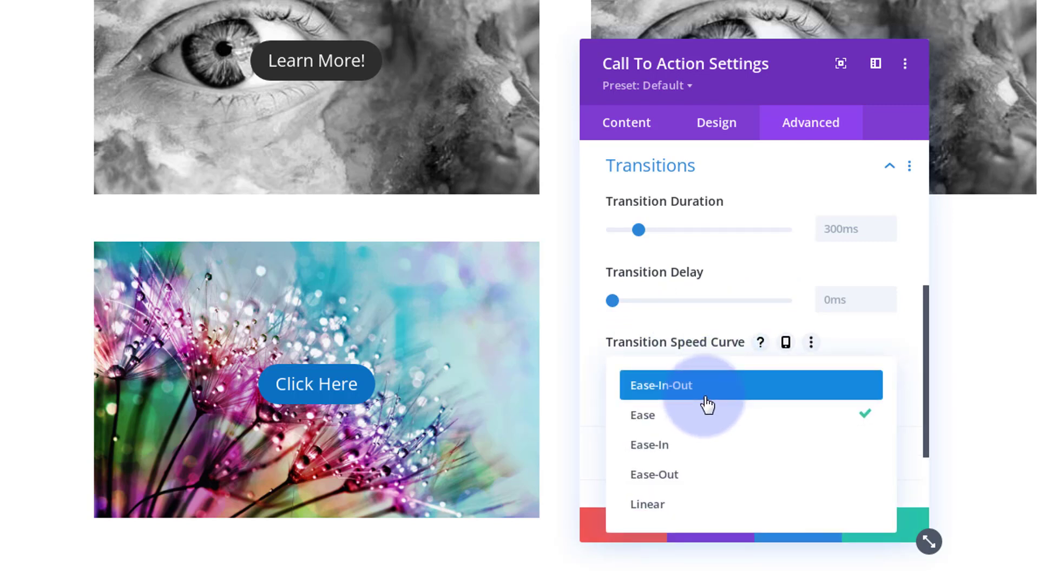
{"action": "left_click", "coordinate": [595, 329]}
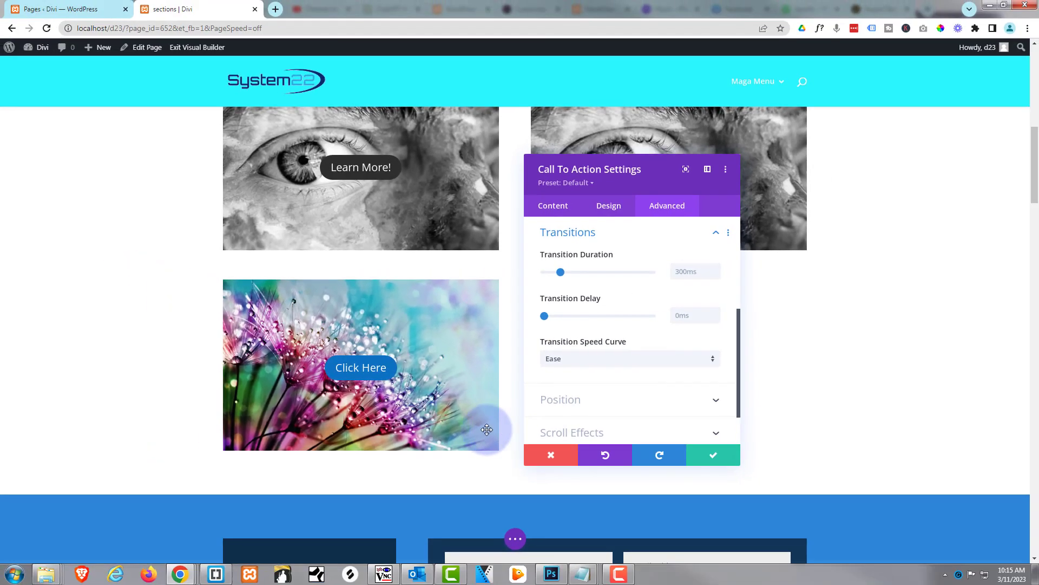
- Confirm the Call To Action settings and save the page as a draft
{"action": "left_click", "coordinate": [722, 460]}
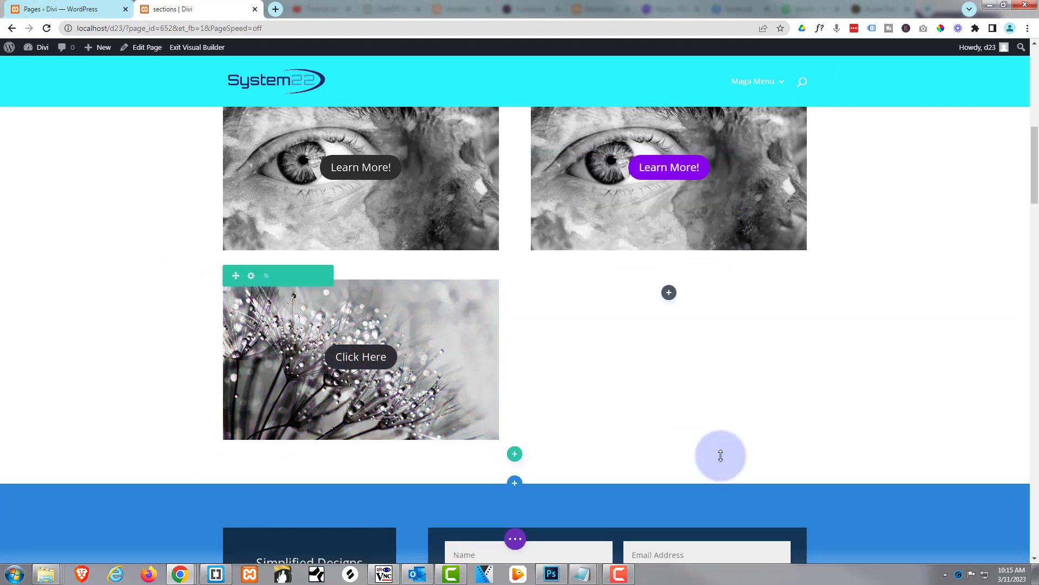
{"action": "left_click", "coordinate": [514, 538]}
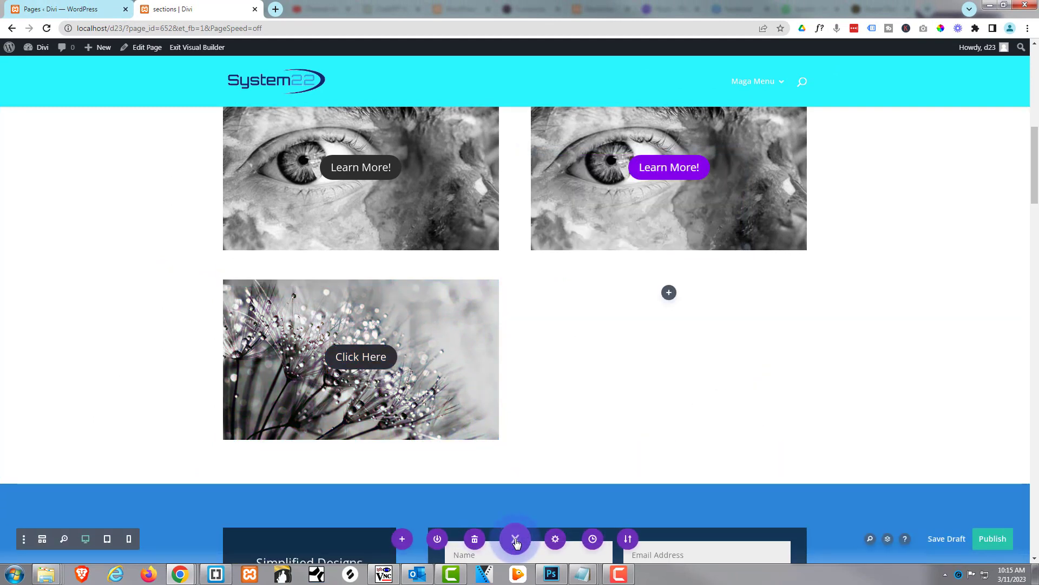
{"action": "left_click", "coordinate": [949, 540]}
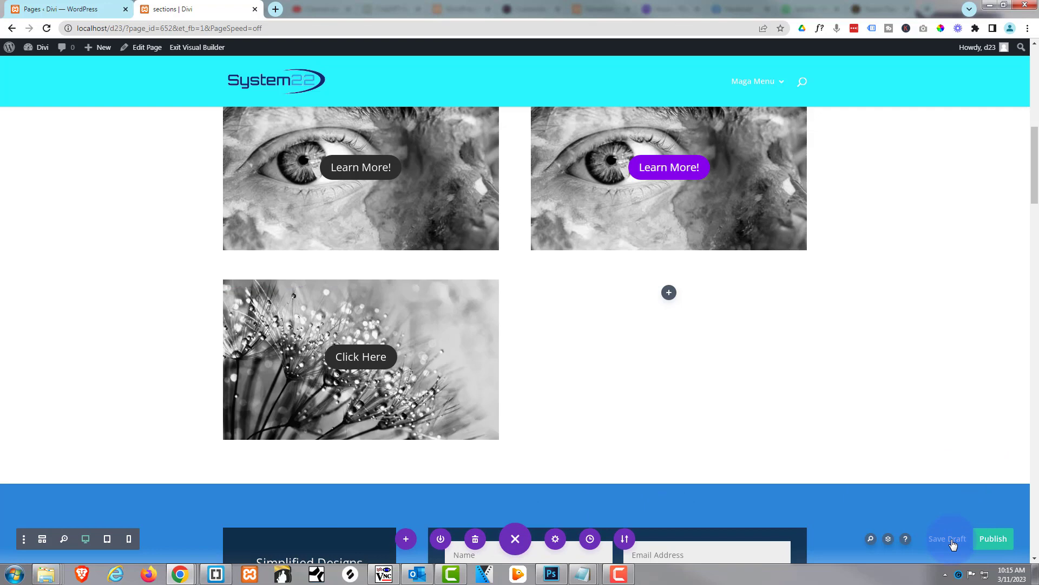
- Exit the builder, check the greyscale hover effect live, then re-enable Visual Builder
{"action": "left_click", "coordinate": [179, 52]}
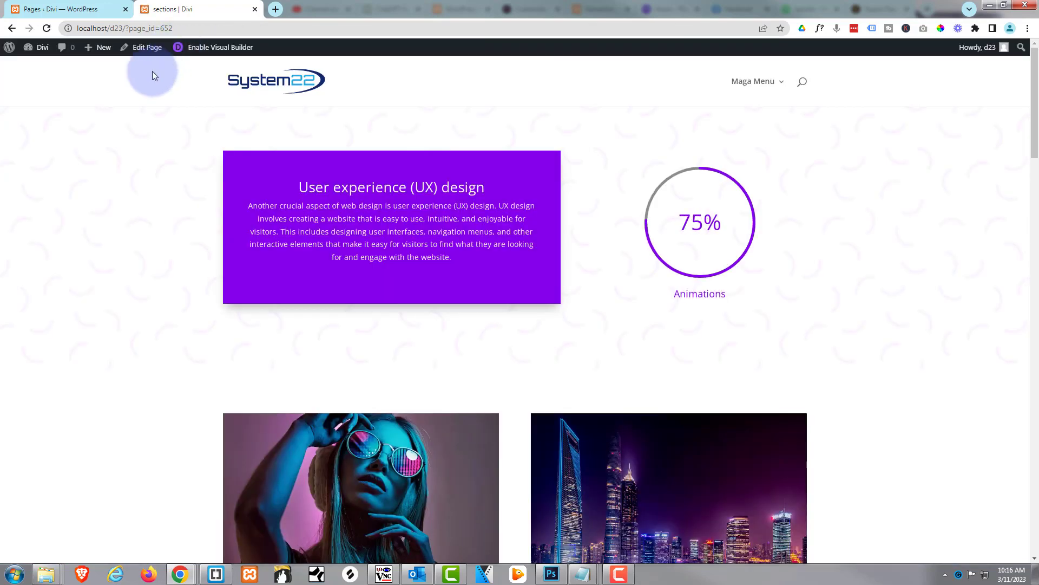
{"action": "scroll", "coordinate": [100, 232], "scroll_direction": "down", "scroll_amount": 10}
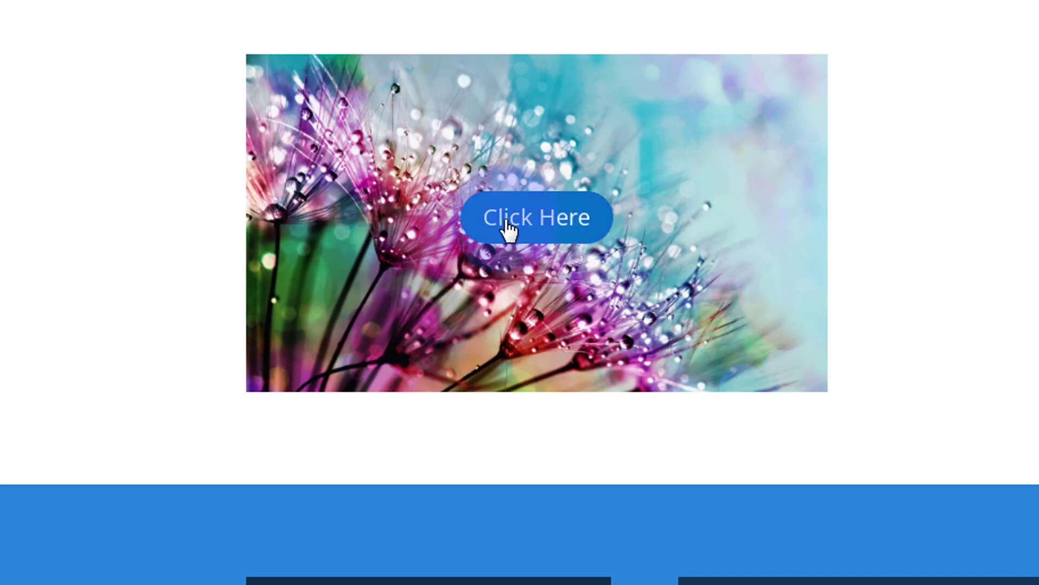
{"action": "left_click", "coordinate": [125, 224]}
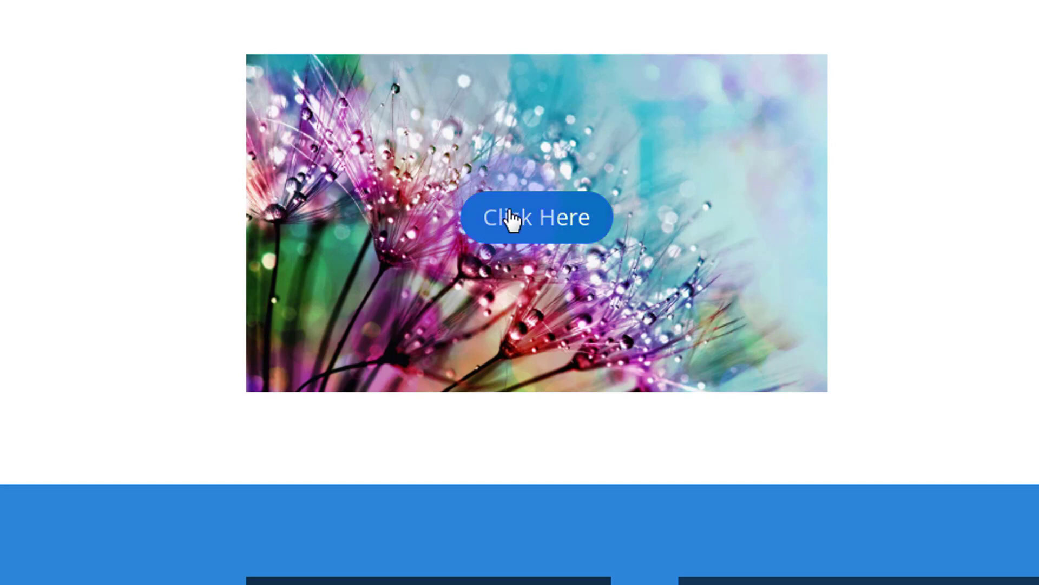
{"action": "left_click", "coordinate": [45, 174]}
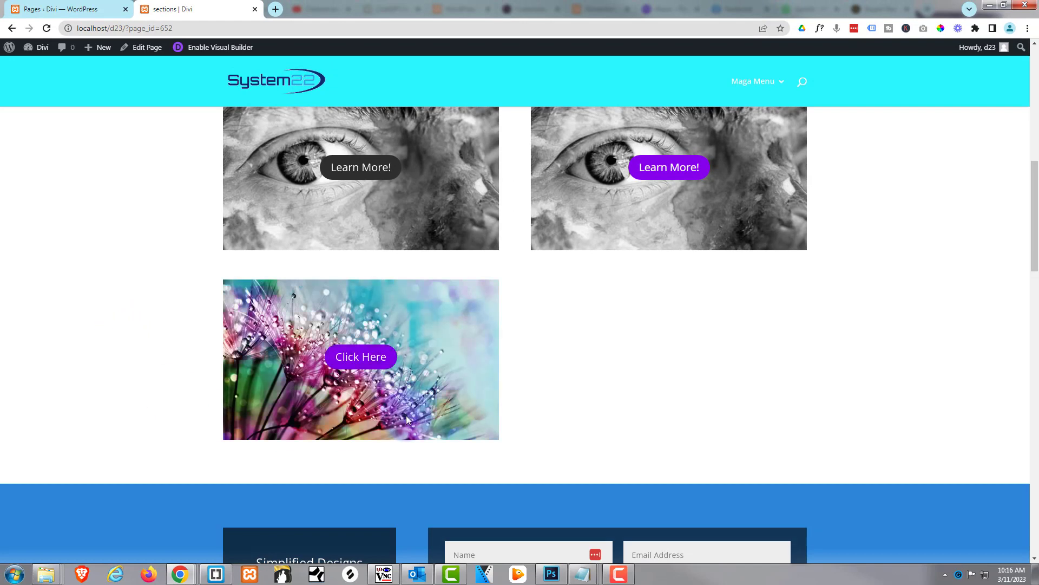
{"action": "left_click", "coordinate": [226, 47]}
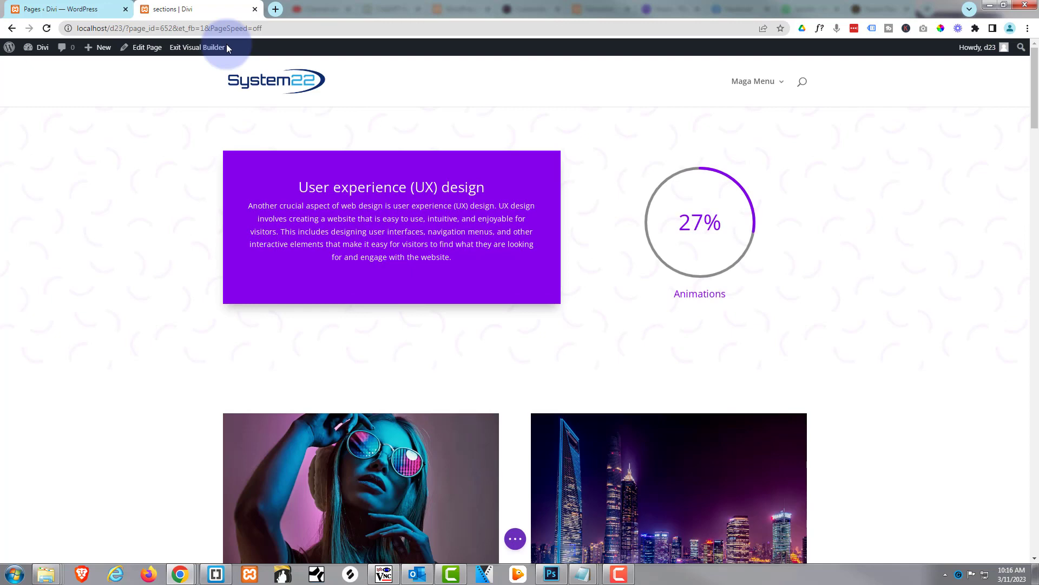
- Add a Call To Action module to the empty right column and clear its title and body text
{"action": "scroll", "coordinate": [195, 173], "scroll_direction": "down", "scroll_amount": 8}
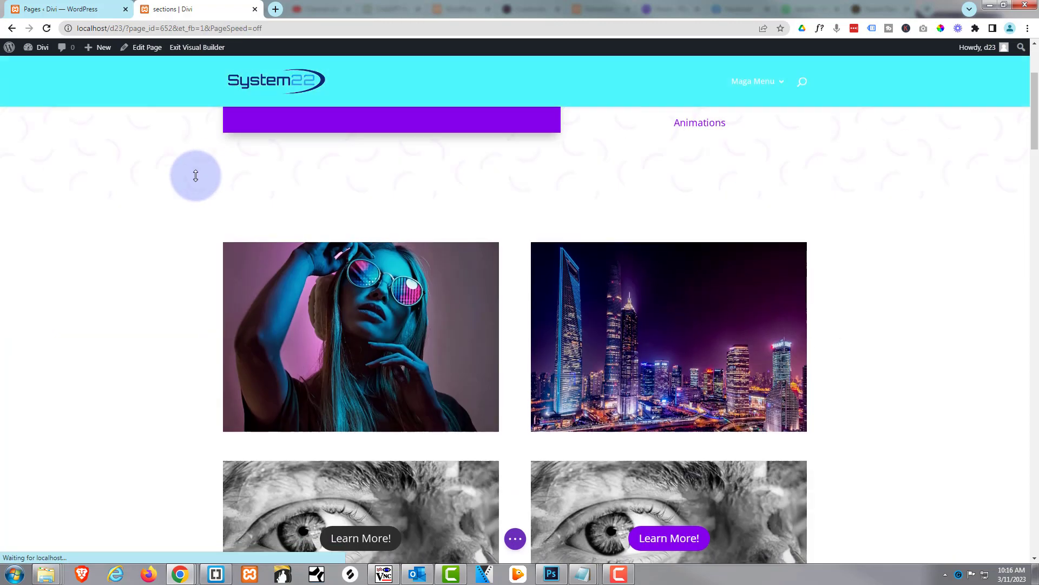
{"action": "scroll", "coordinate": [196, 177], "scroll_direction": "down", "scroll_amount": 2}
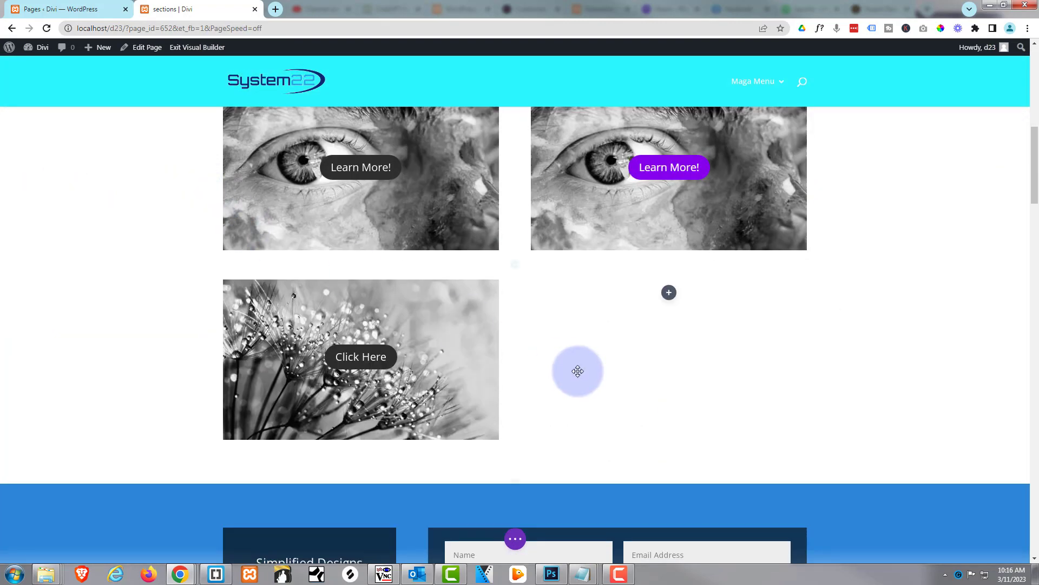
{"action": "left_click", "coordinate": [670, 293]}
{"action": "scroll", "coordinate": [651, 405], "scroll_direction": "down", "scroll_amount": 3}
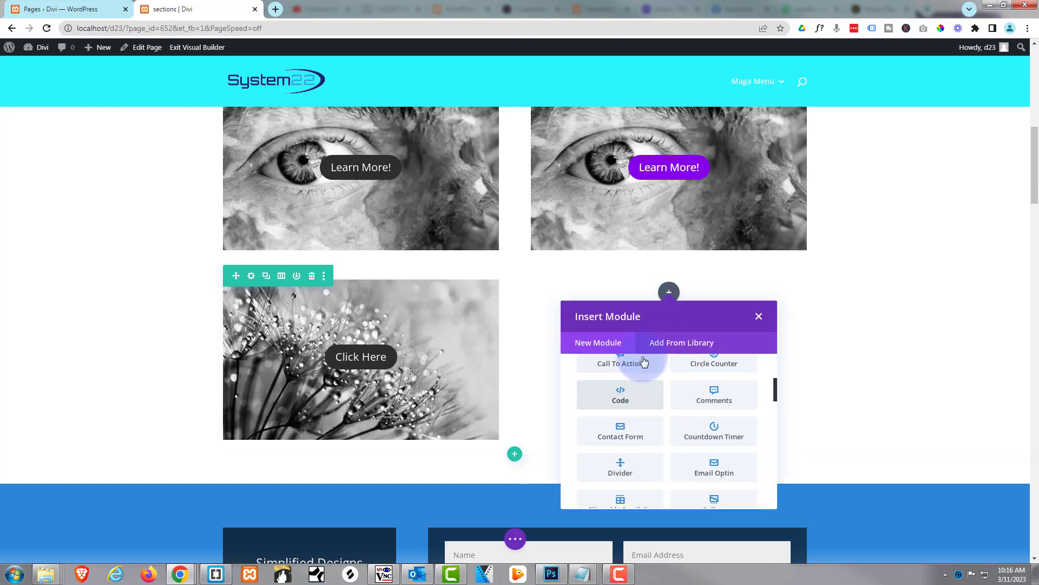
{"action": "left_click", "coordinate": [623, 364]}
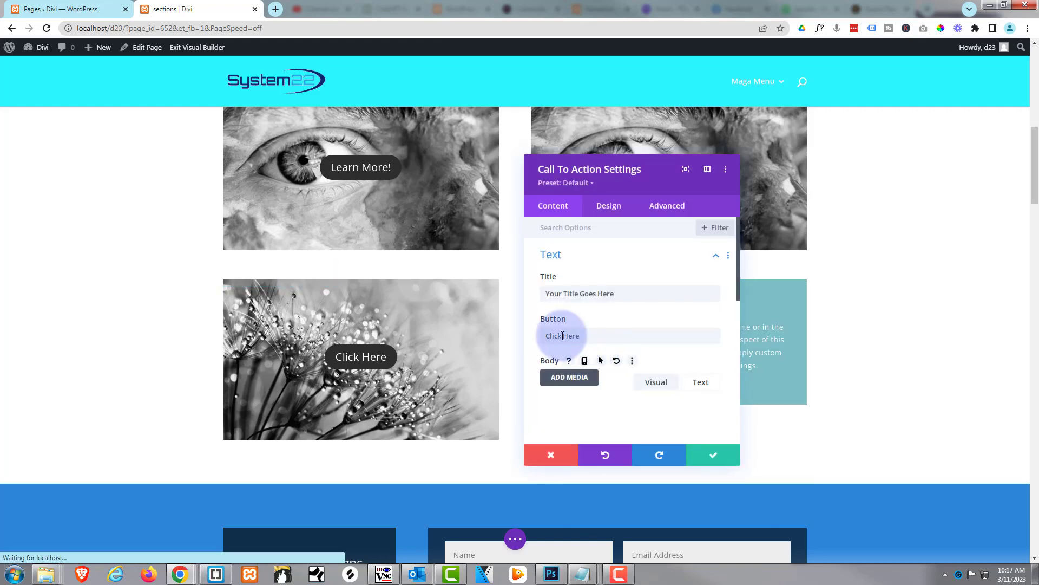
{"action": "left_click_drag", "start_coordinate": [626, 293], "coordinate": [557, 293]}
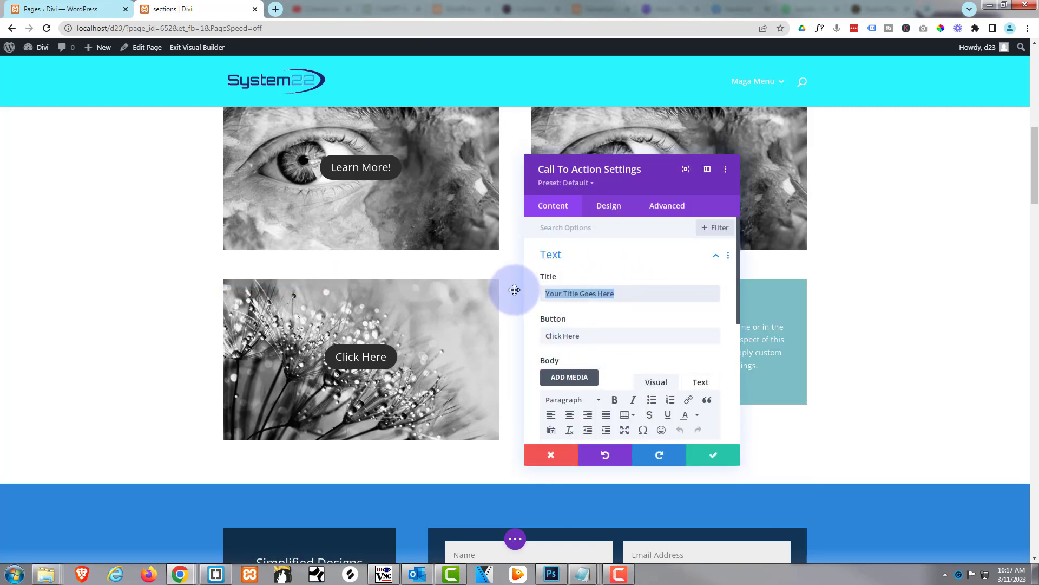
{"action": "key", "text": "BackSpace"}
{"action": "scroll", "coordinate": [622, 331], "scroll_direction": "down", "scroll_amount": 5}
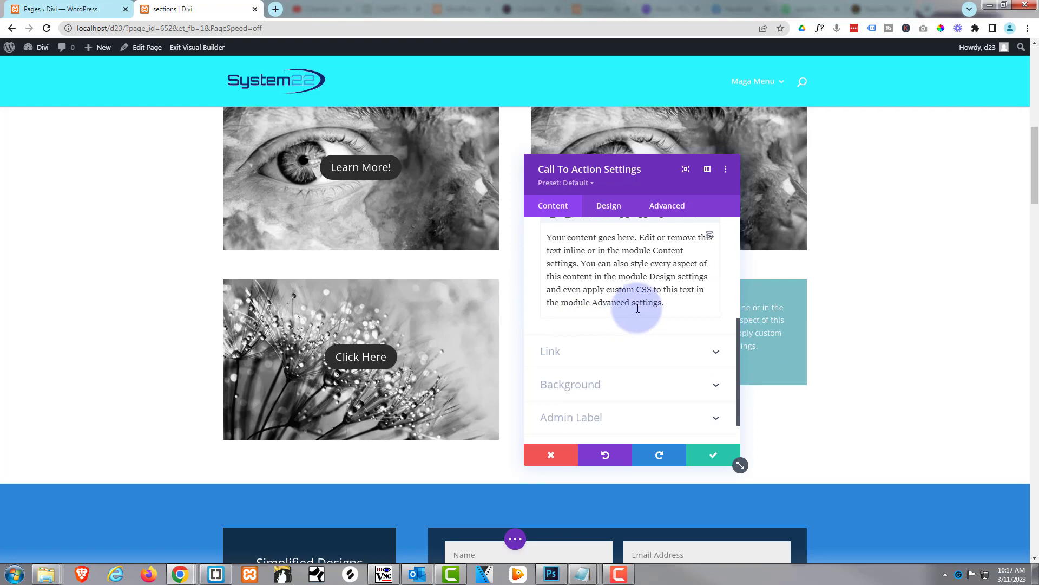
{"action": "left_click_drag", "start_coordinate": [670, 307], "coordinate": [534, 238]}
{"action": "key", "text": "BackSpace"}
- Set the module's Button Link URL to # and save the module
{"action": "left_click_drag", "start_coordinate": [644, 189], "coordinate": [405, 217]}
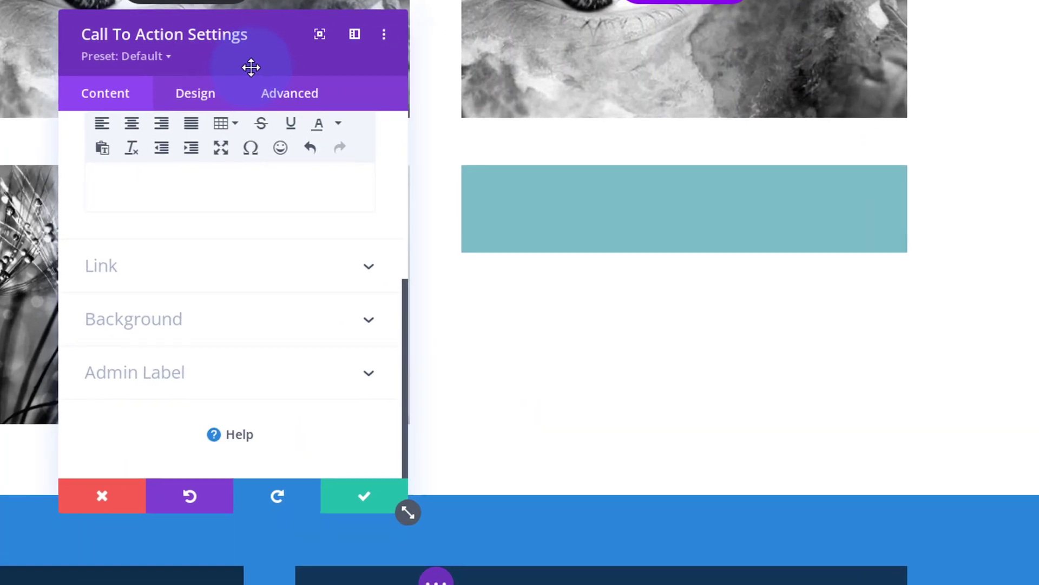
{"action": "left_click", "coordinate": [217, 273]}
{"action": "left_click", "coordinate": [108, 198]}
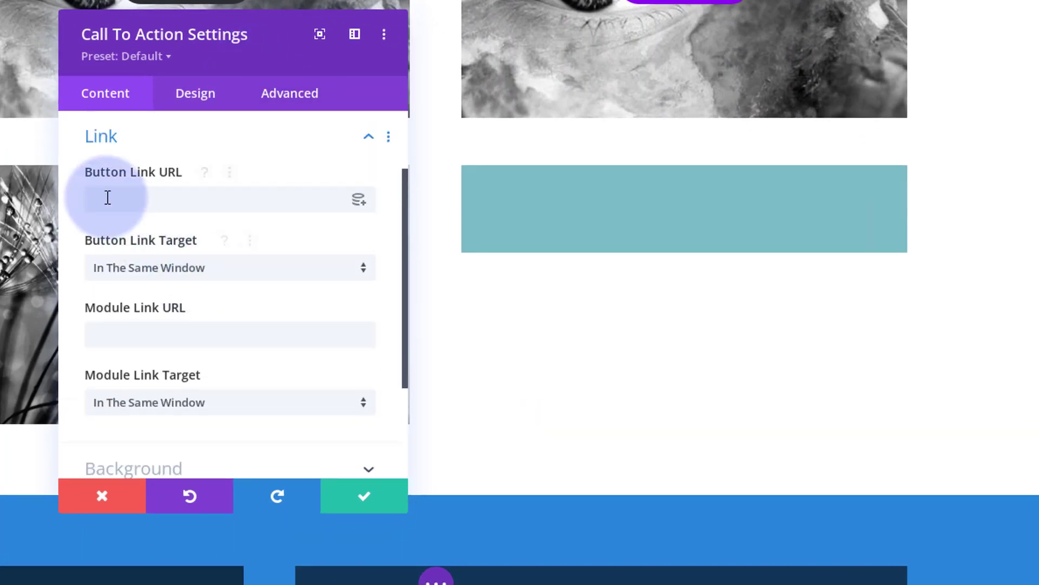
{"action": "type", "text": "#"}
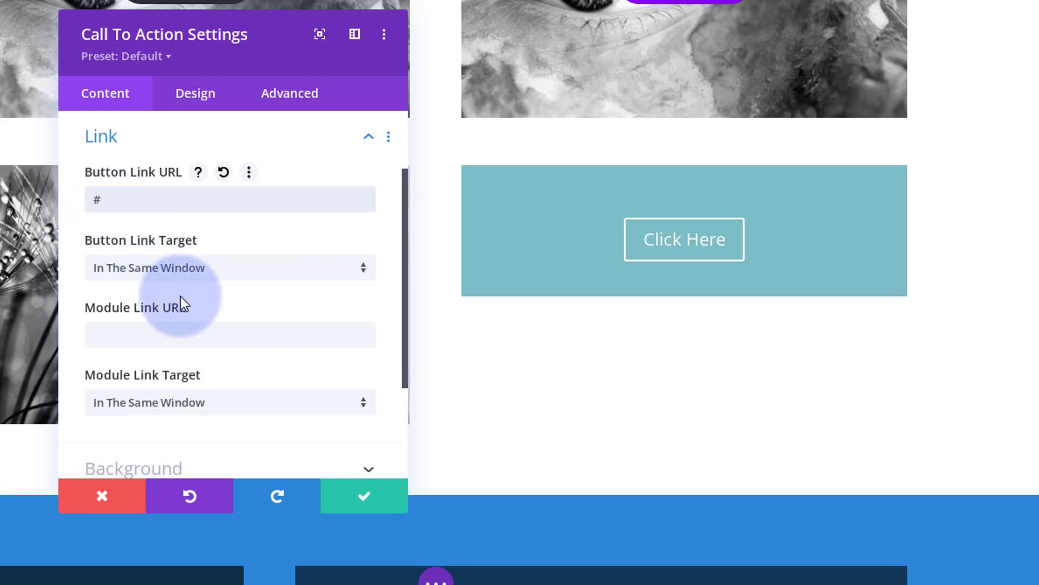
{"action": "left_click", "coordinate": [364, 506]}
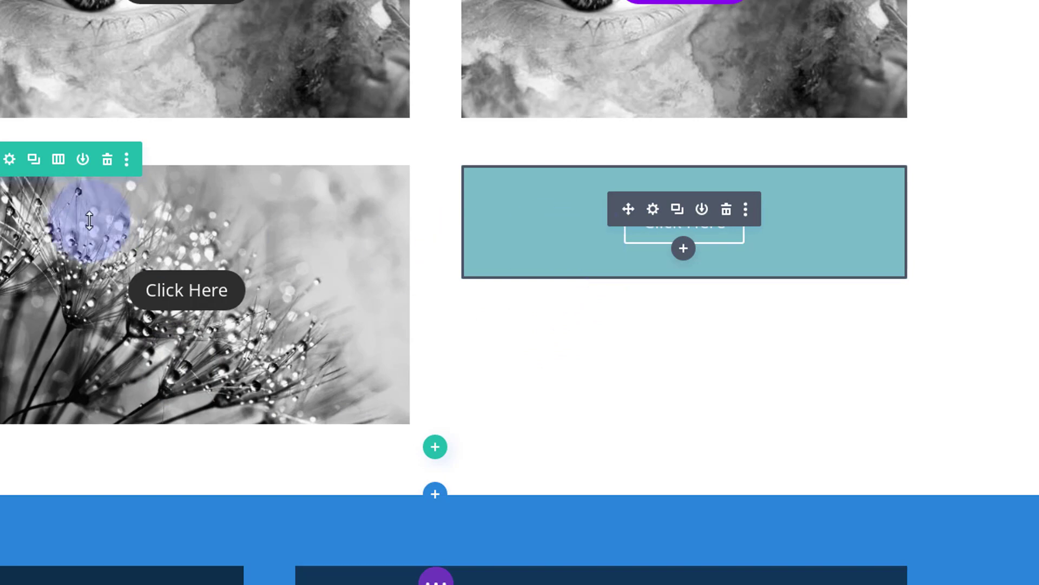
- Set the dandelion dewdrops photo as the right column's background image, saving column and row settings
{"action": "left_click", "coordinate": [10, 160]}
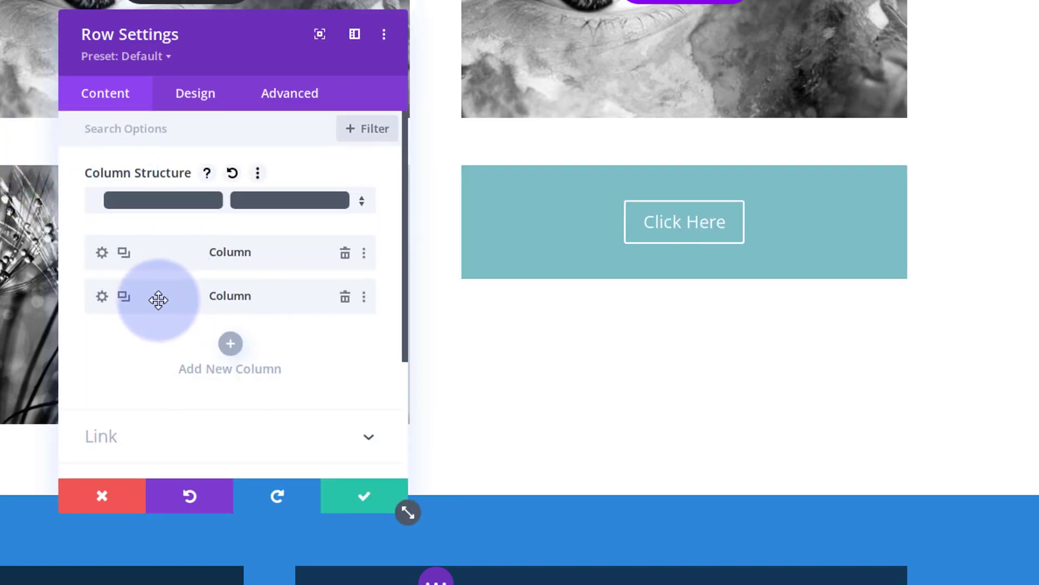
{"action": "left_click", "coordinate": [103, 298]}
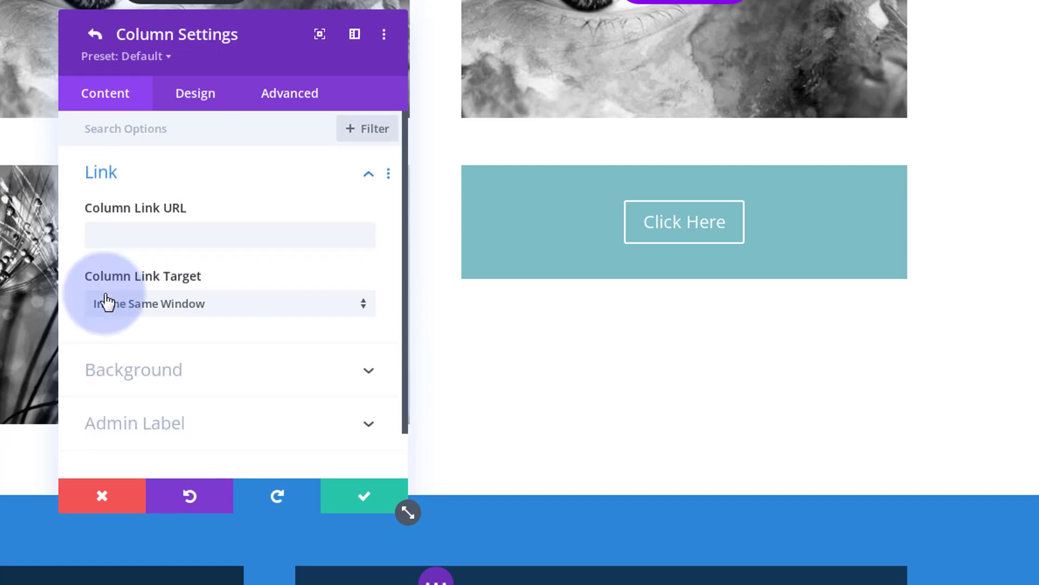
{"action": "left_click", "coordinate": [256, 377]}
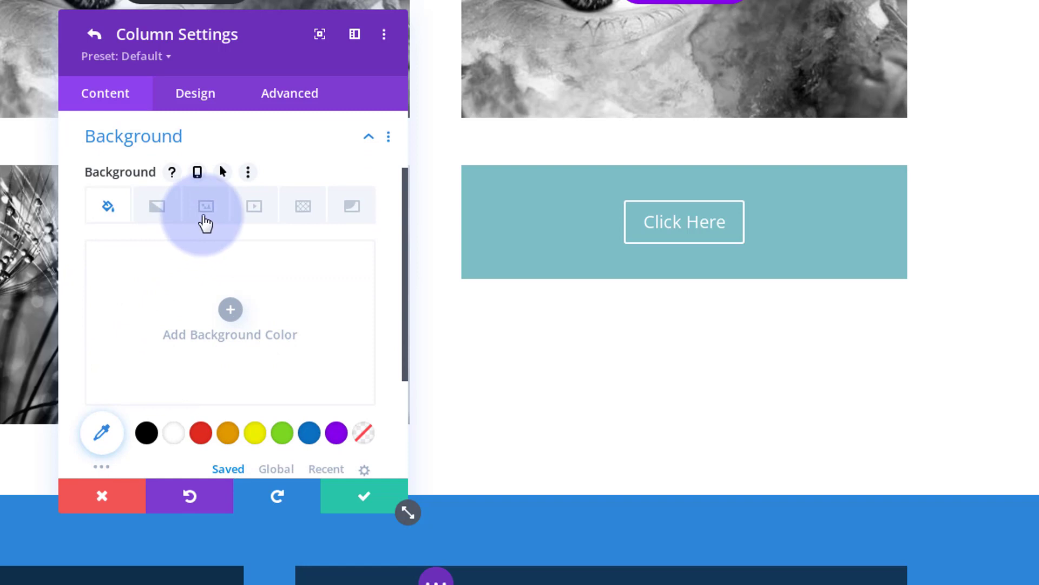
{"action": "left_click", "coordinate": [209, 210]}
{"action": "left_click", "coordinate": [231, 312]}
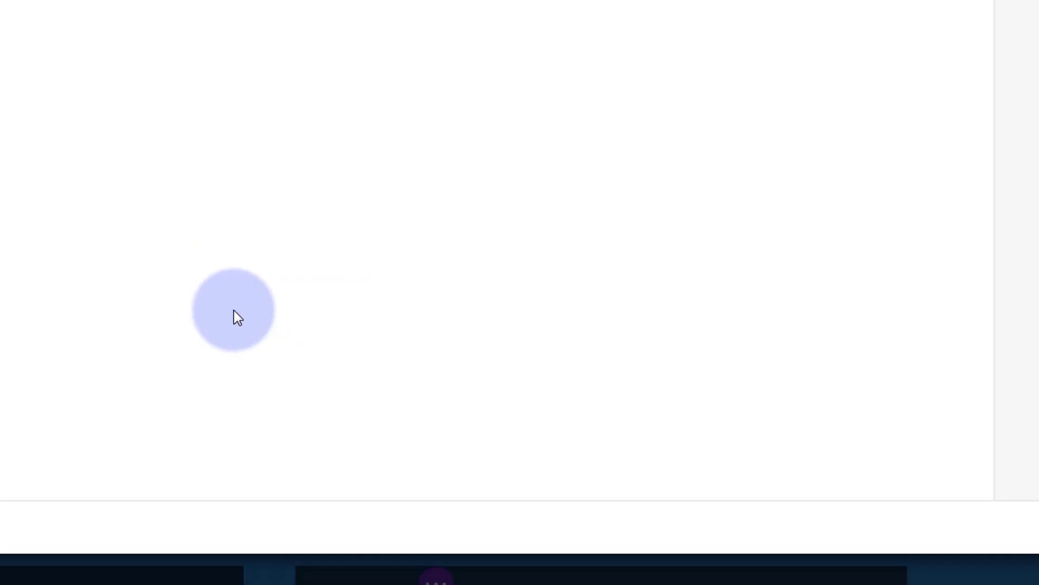
{"action": "left_click", "coordinate": [120, 259]}
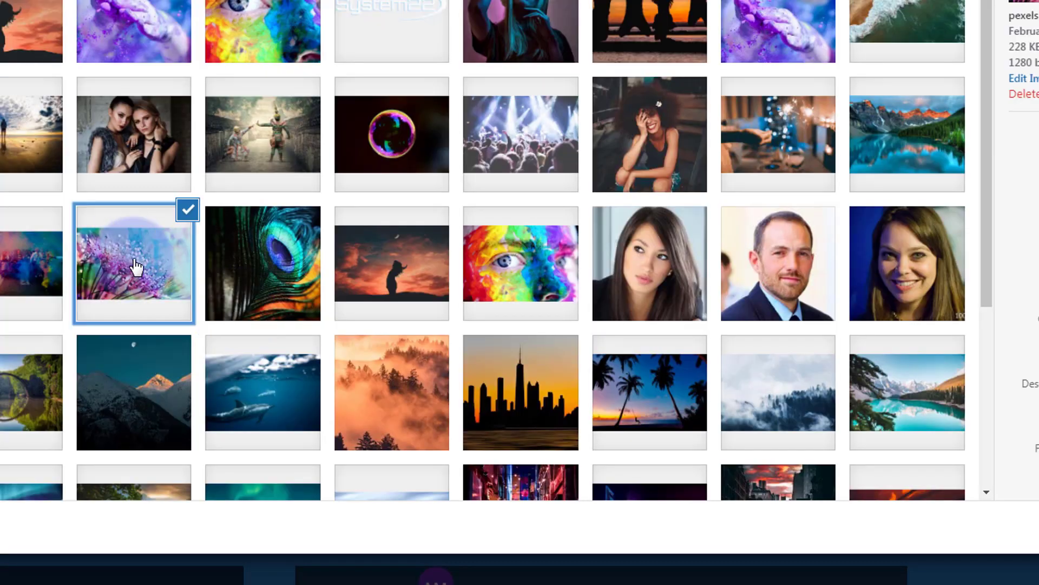
{"action": "key", "text": "Return"}
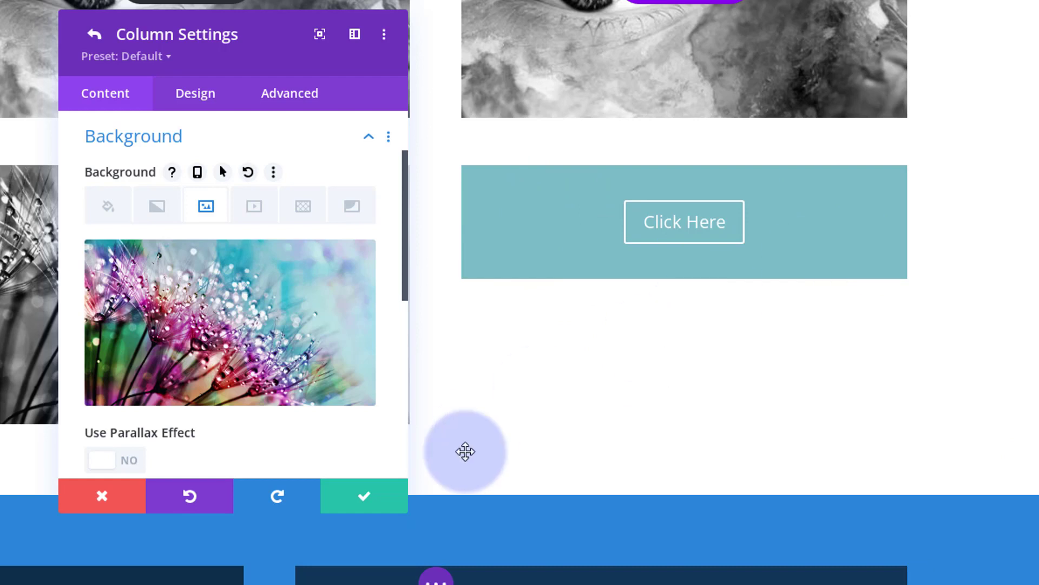
{"action": "left_click", "coordinate": [375, 501]}
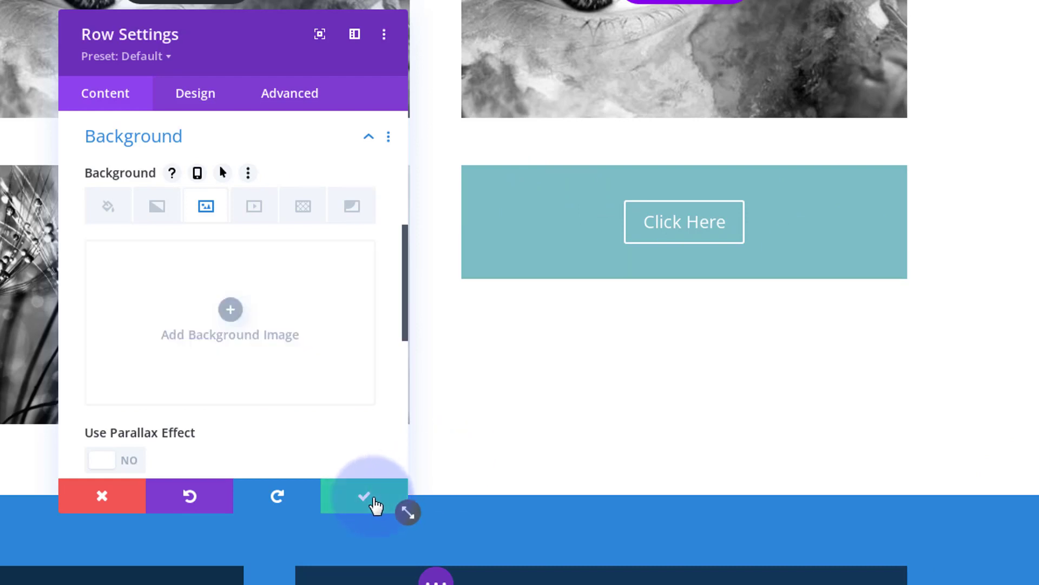
{"action": "left_click", "coordinate": [373, 501]}
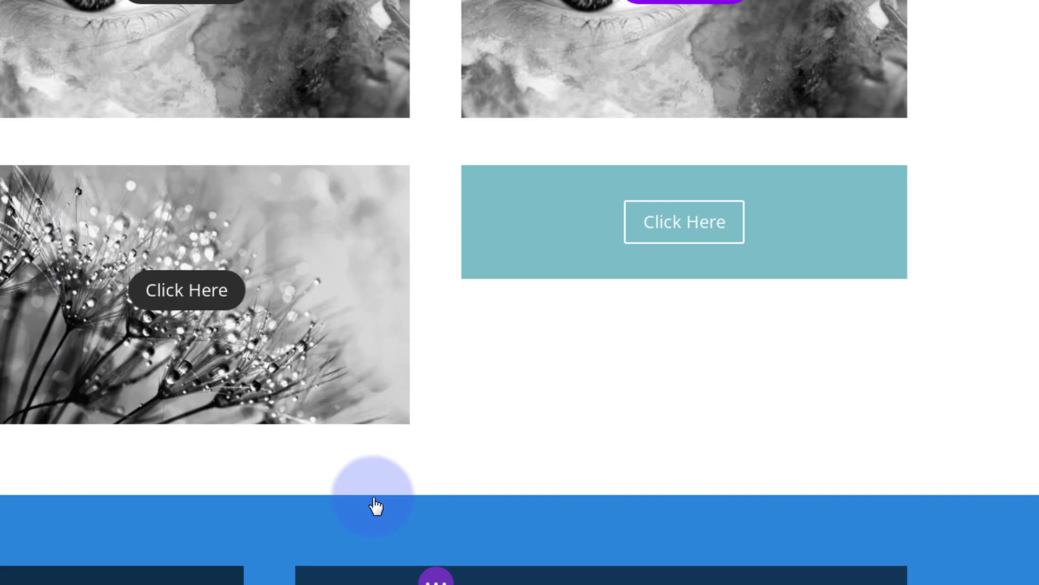
- Delete the teal background colour from the second Call To Action's Background settings
{"action": "mouse_move", "coordinate": [616, 215]}
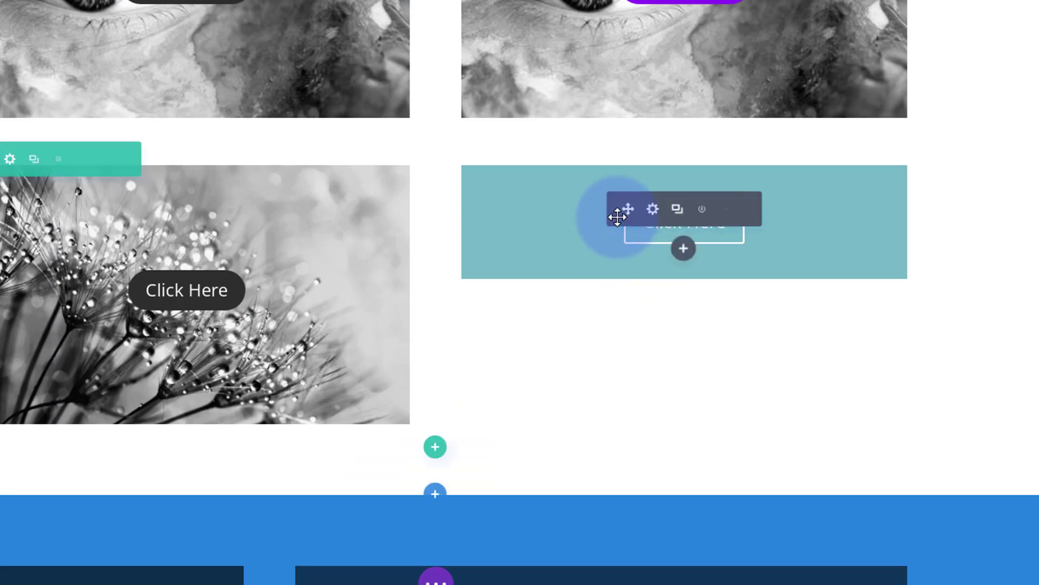
{"action": "left_click", "coordinate": [652, 209]}
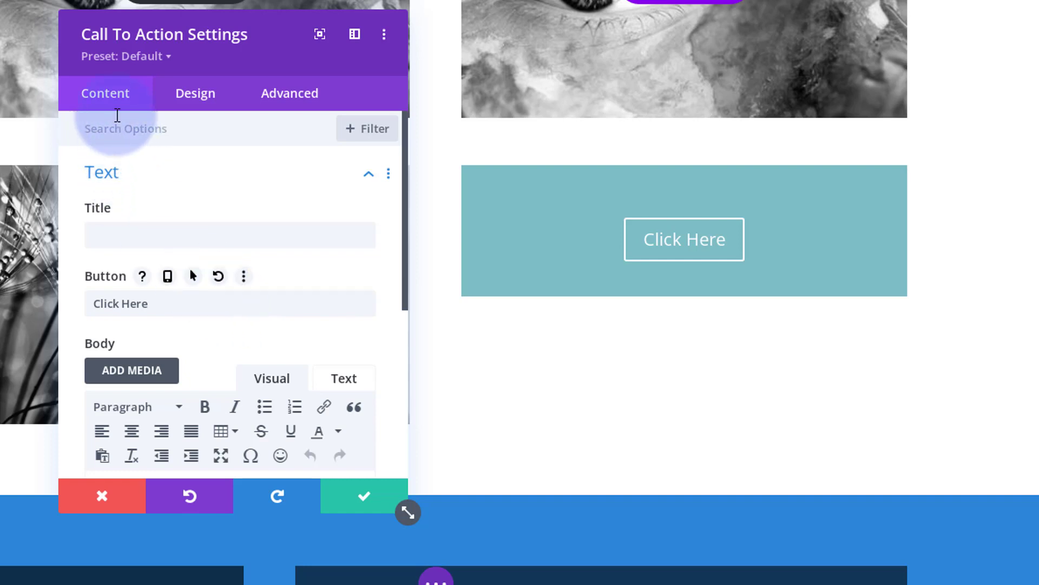
{"action": "scroll", "coordinate": [189, 246], "scroll_direction": "down", "scroll_amount": 6}
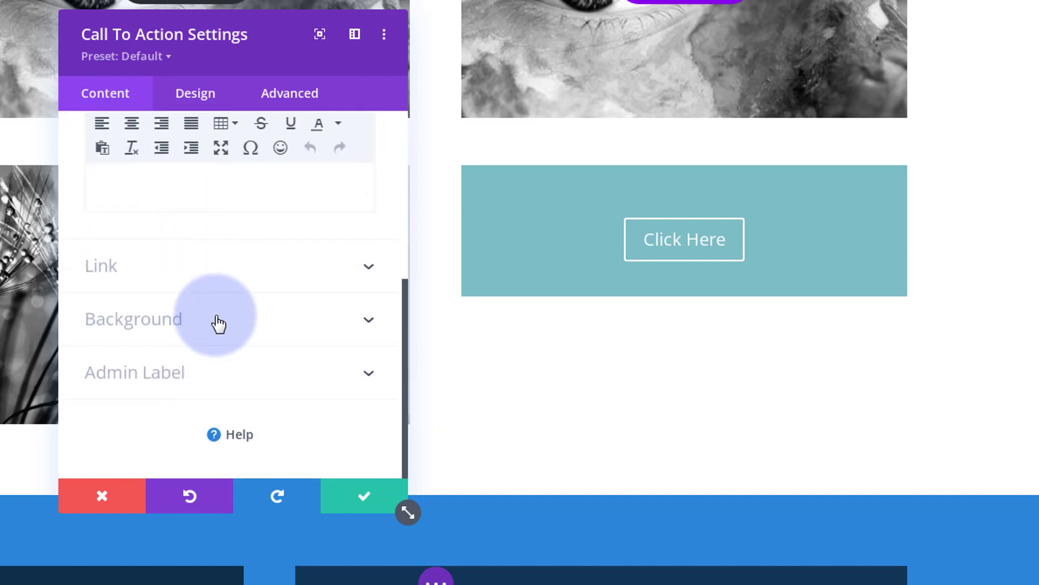
{"action": "left_click", "coordinate": [218, 323]}
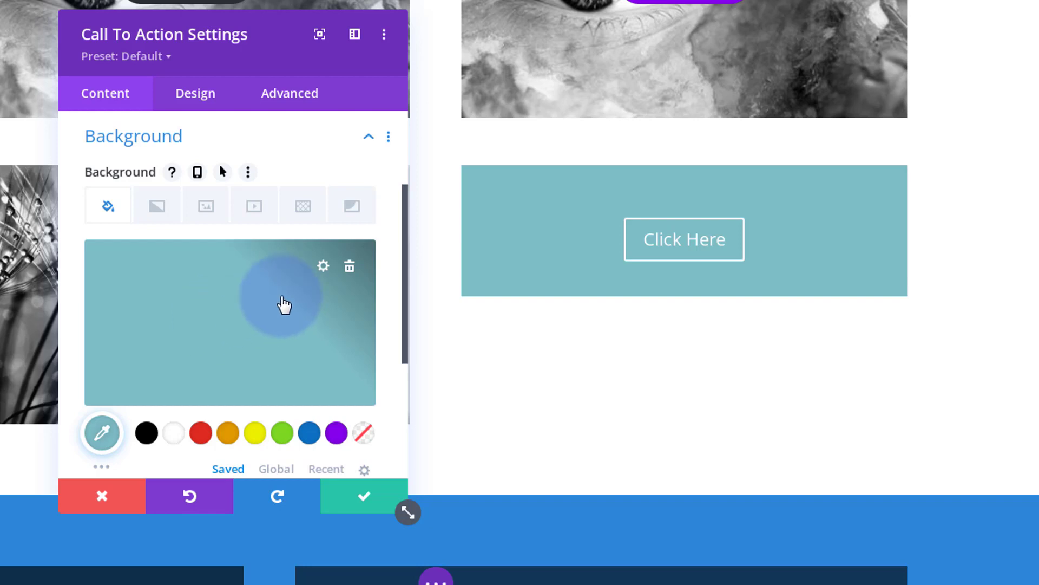
{"action": "left_click", "coordinate": [349, 267]}
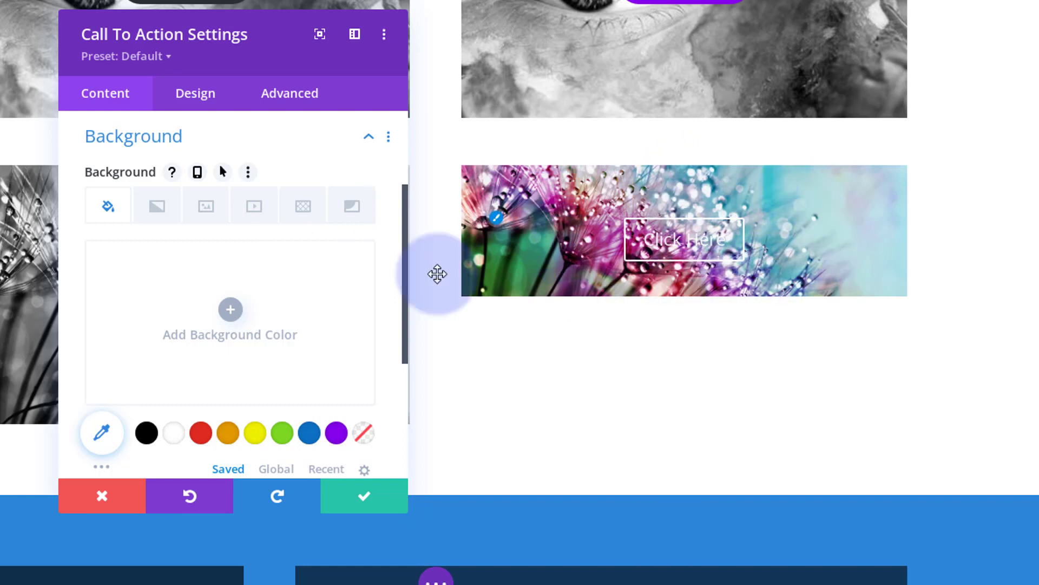
- Set the module's Design spacing to 120px top padding and 130px bottom padding
{"action": "left_click", "coordinate": [206, 97]}
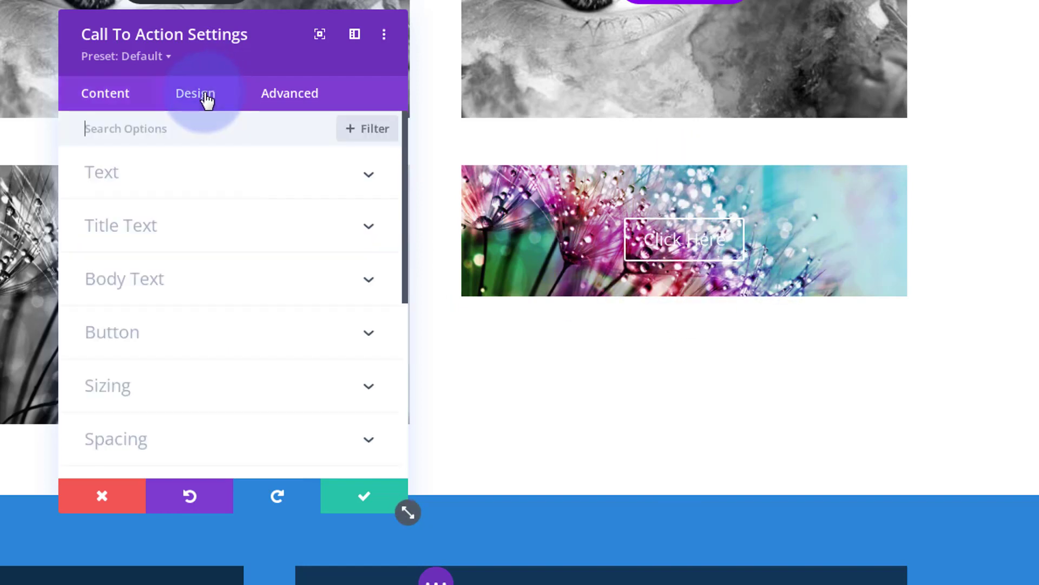
{"action": "scroll", "coordinate": [232, 292], "scroll_direction": "down", "scroll_amount": 3}
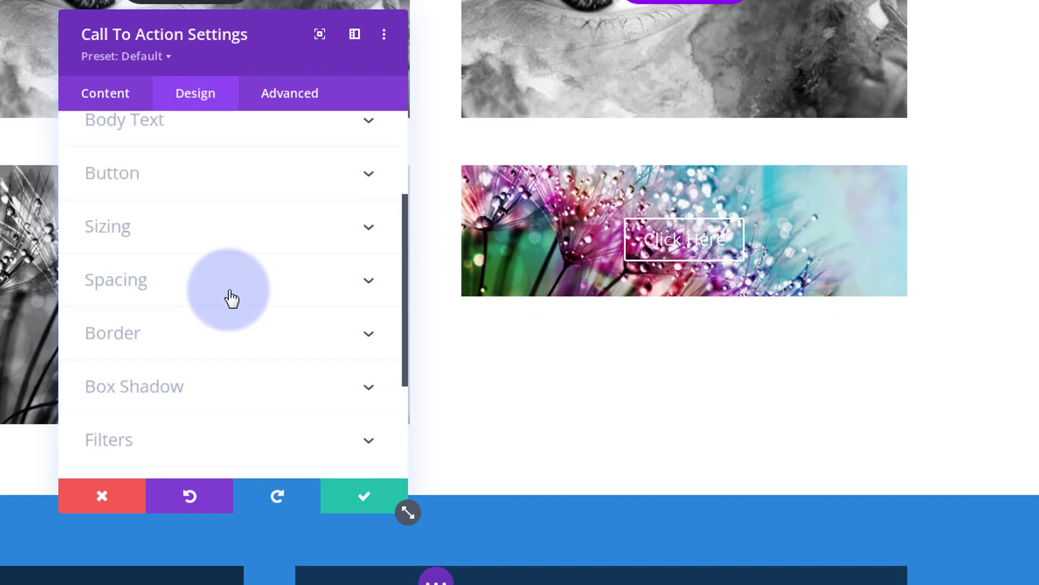
{"action": "left_click", "coordinate": [233, 265]}
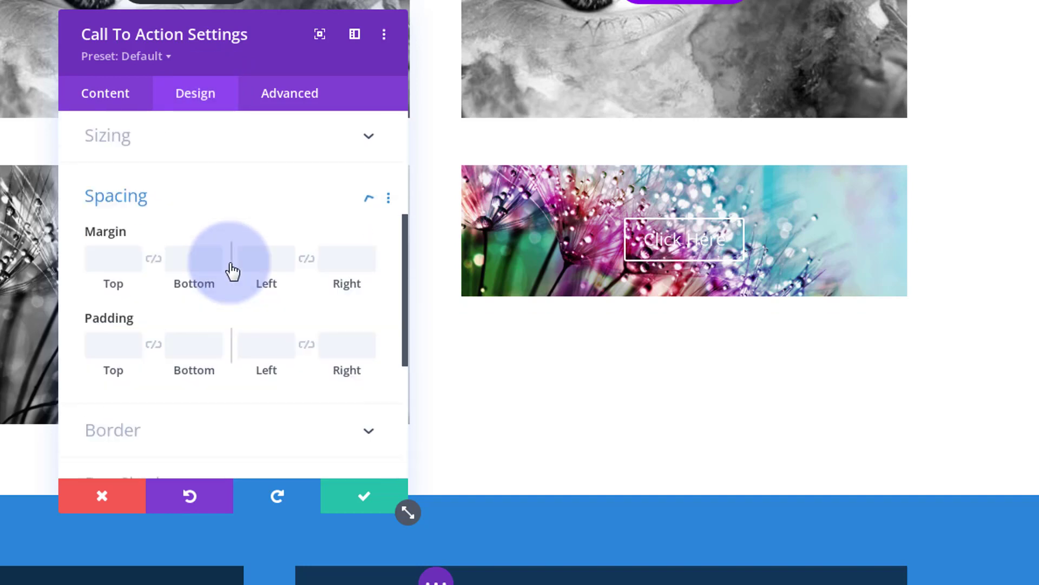
{"action": "left_click", "coordinate": [103, 287]}
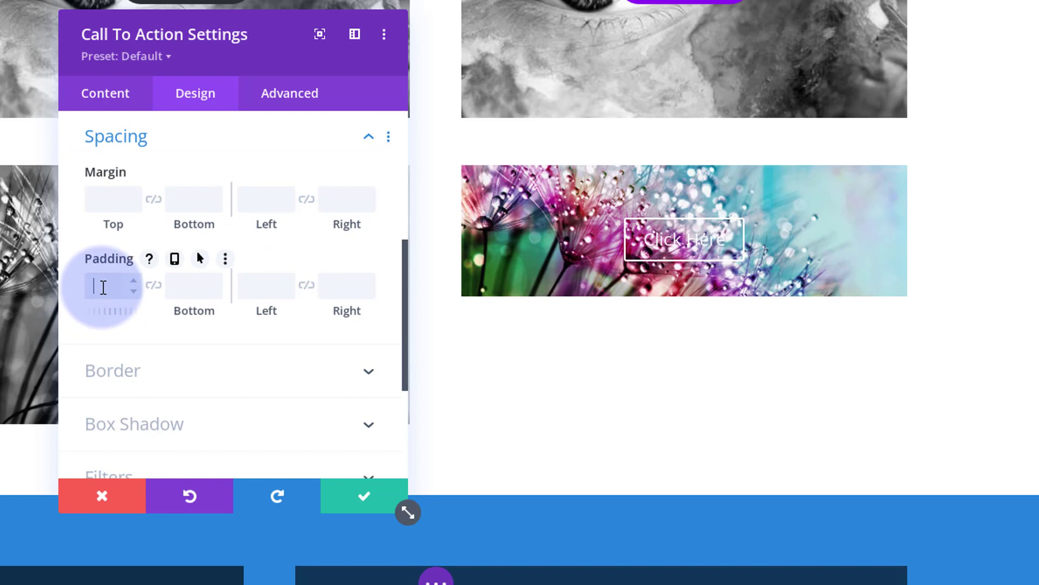
{"action": "type", "text": "120px"}
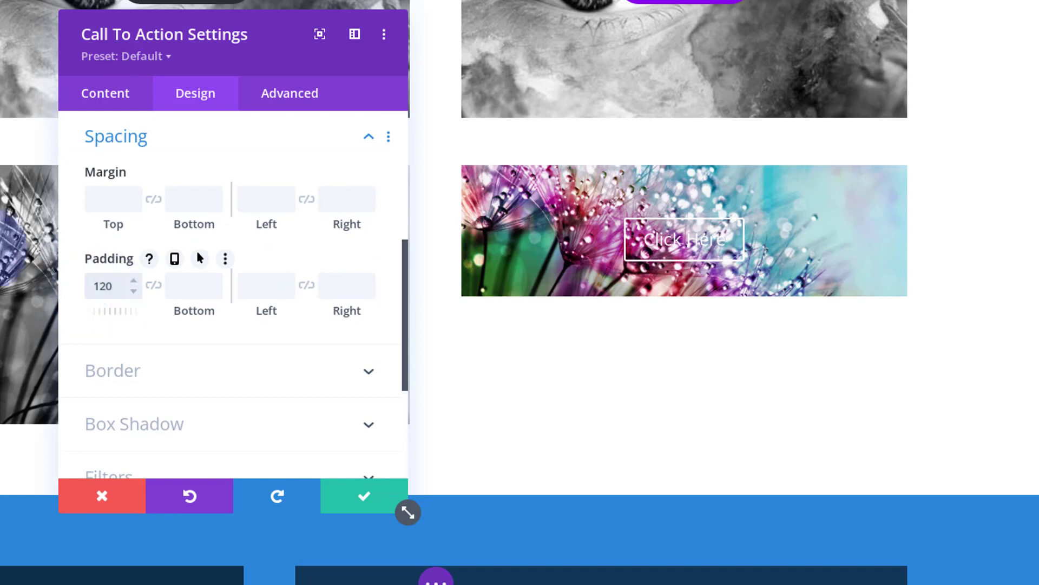
{"action": "left_click", "coordinate": [177, 285]}
{"action": "type", "text": "130"}
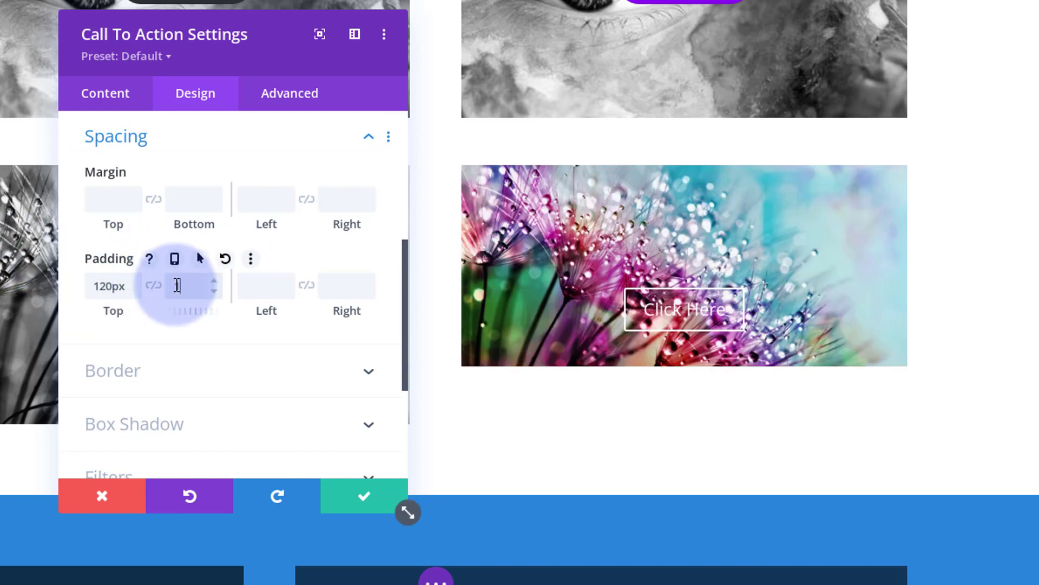
{"action": "type", "text": "px"}
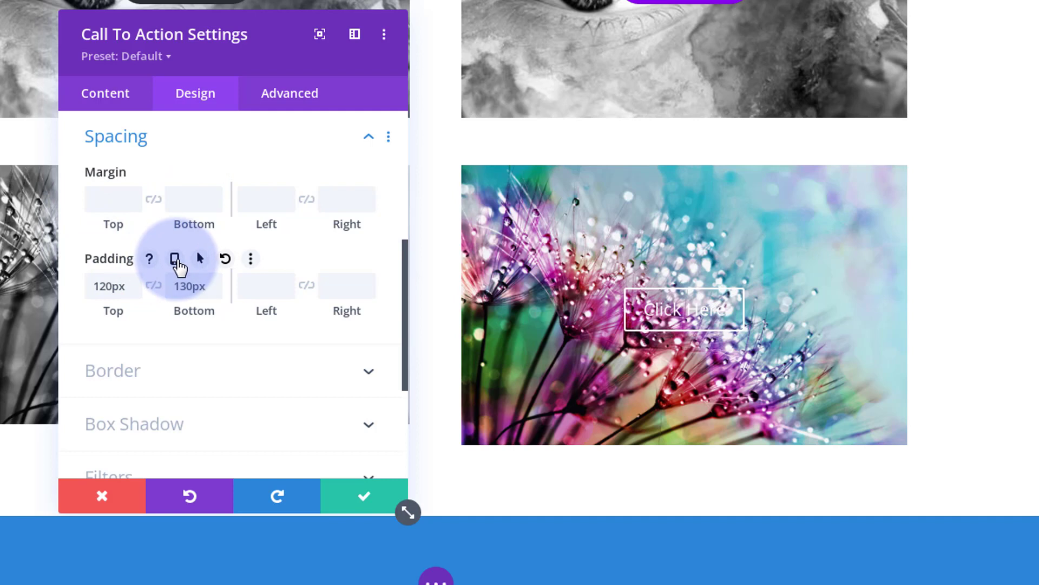
{"action": "left_click", "coordinate": [175, 260]}
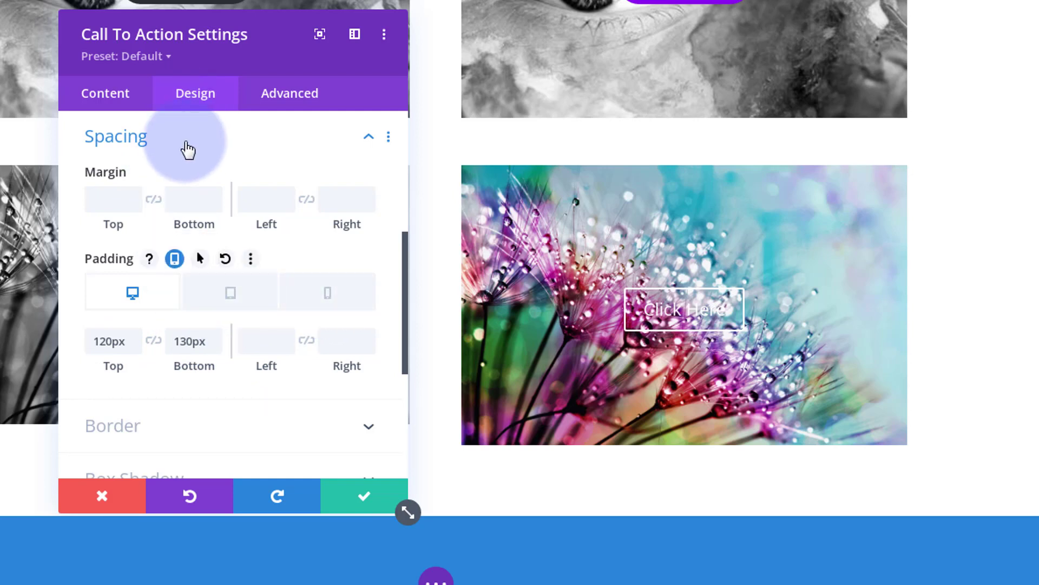
- Enable custom button styles and set the button background to purple #8300e9
{"action": "left_click", "coordinate": [188, 149]}
{"action": "scroll", "coordinate": [200, 306], "scroll_direction": "up", "scroll_amount": 5}
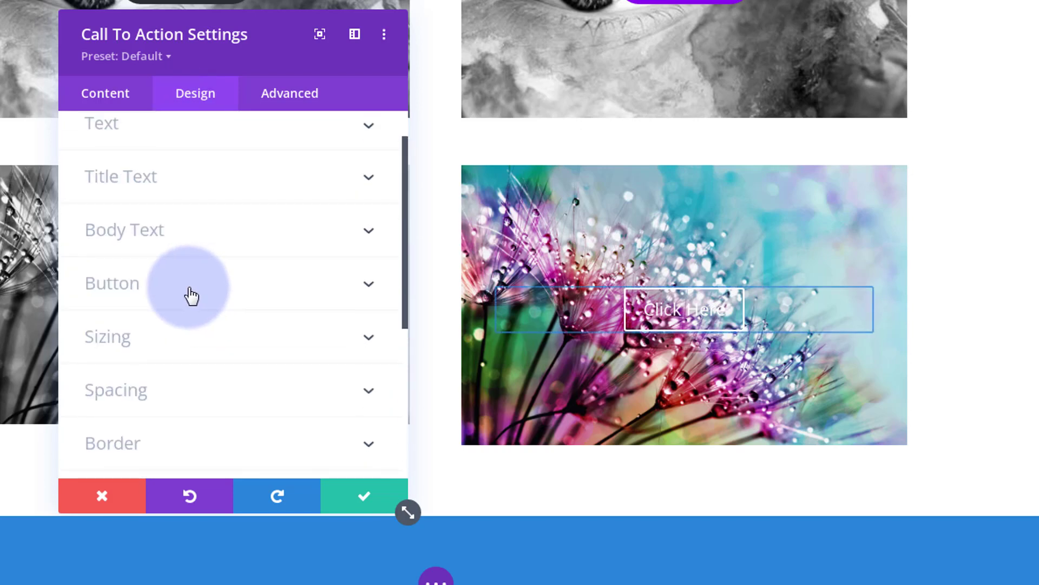
{"action": "left_click", "coordinate": [190, 296]}
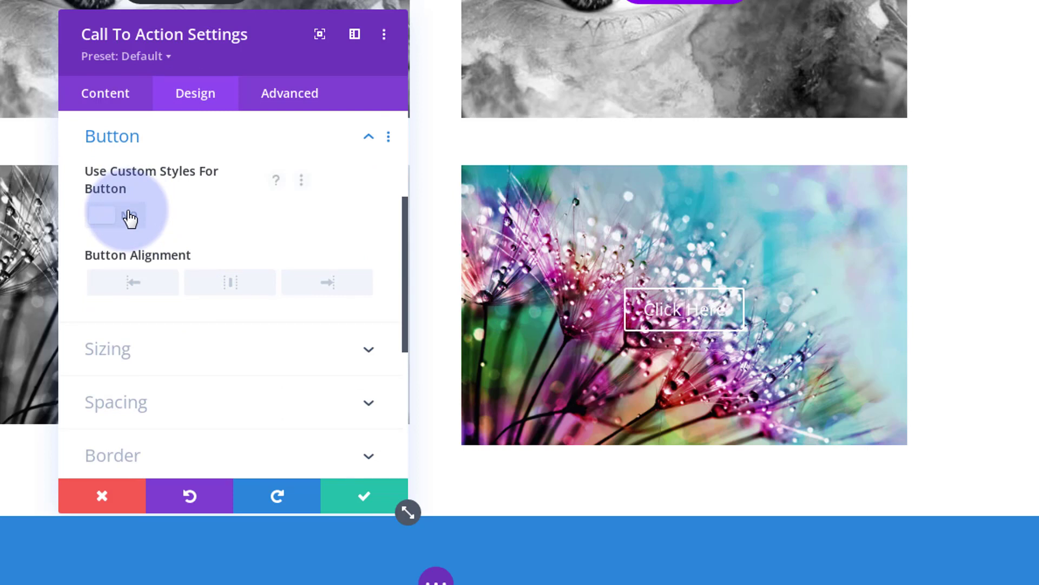
{"action": "left_click", "coordinate": [130, 216]}
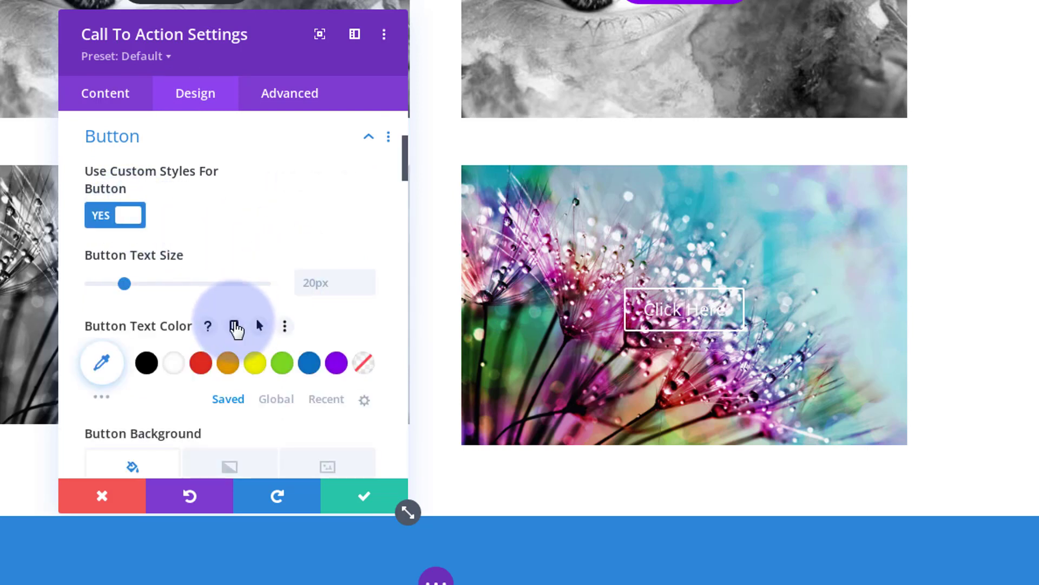
{"action": "scroll", "coordinate": [234, 325], "scroll_direction": "down", "scroll_amount": 2}
{"action": "scroll", "coordinate": [195, 288], "scroll_direction": "down", "scroll_amount": 2}
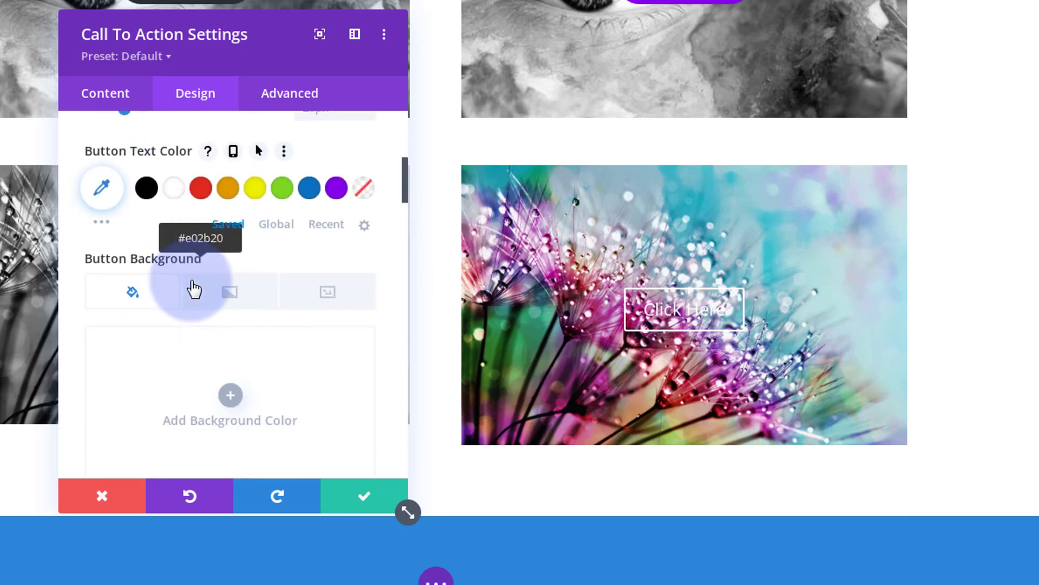
{"action": "scroll", "coordinate": [193, 288], "scroll_direction": "down", "scroll_amount": 2}
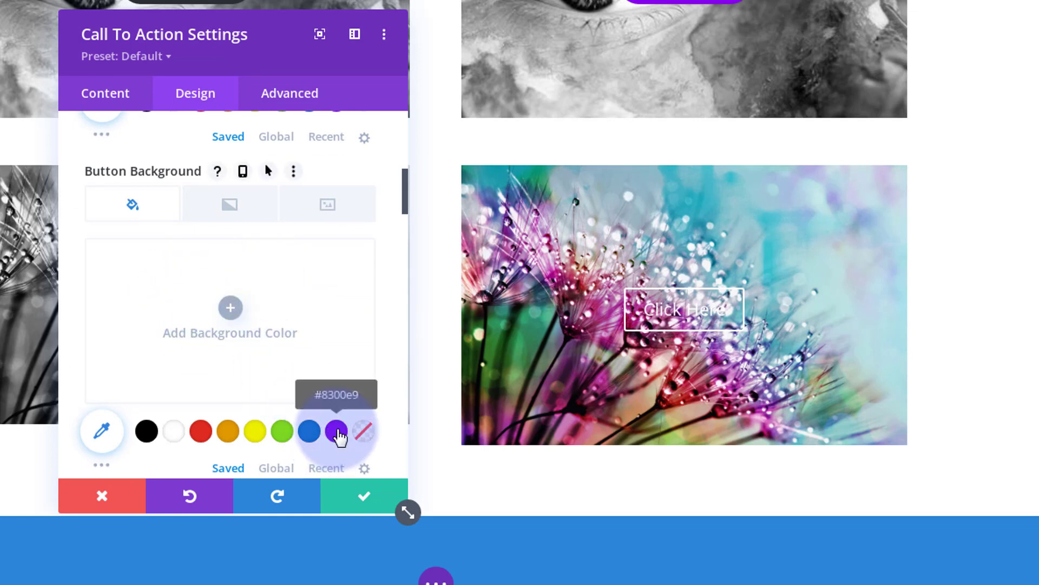
{"action": "left_click", "coordinate": [337, 432]}
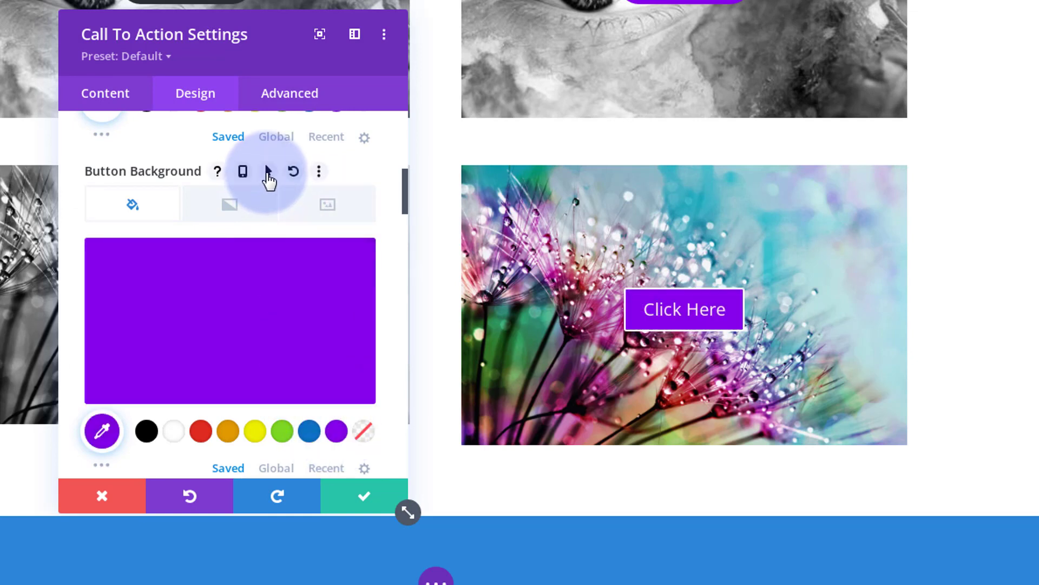
- Give the button a blue #0c71c3 hover background colour
{"action": "left_click", "coordinate": [268, 172]}
{"action": "left_click", "coordinate": [300, 204]}
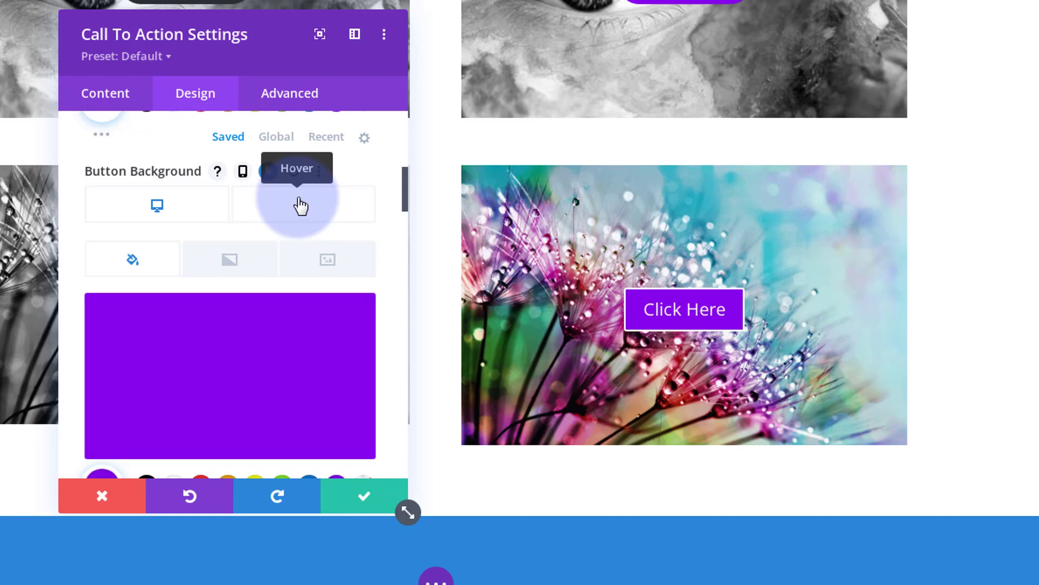
{"action": "scroll", "coordinate": [292, 244], "scroll_direction": "down", "scroll_amount": 5}
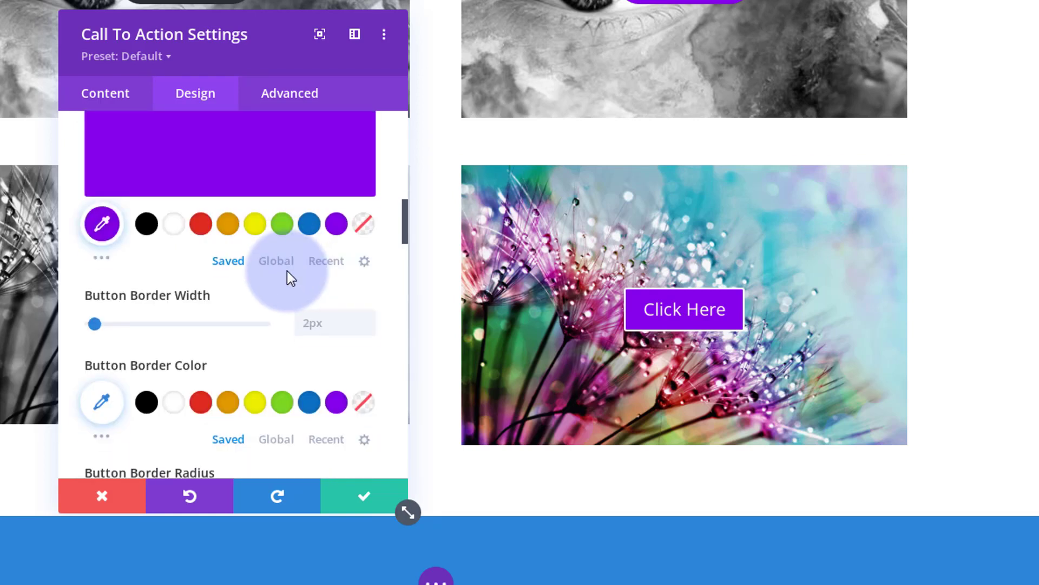
{"action": "left_click", "coordinate": [310, 224]}
- Set the button border width to 0px, corner radius to 30px, and turn its icon off
{"action": "left_click", "coordinate": [367, 329]}
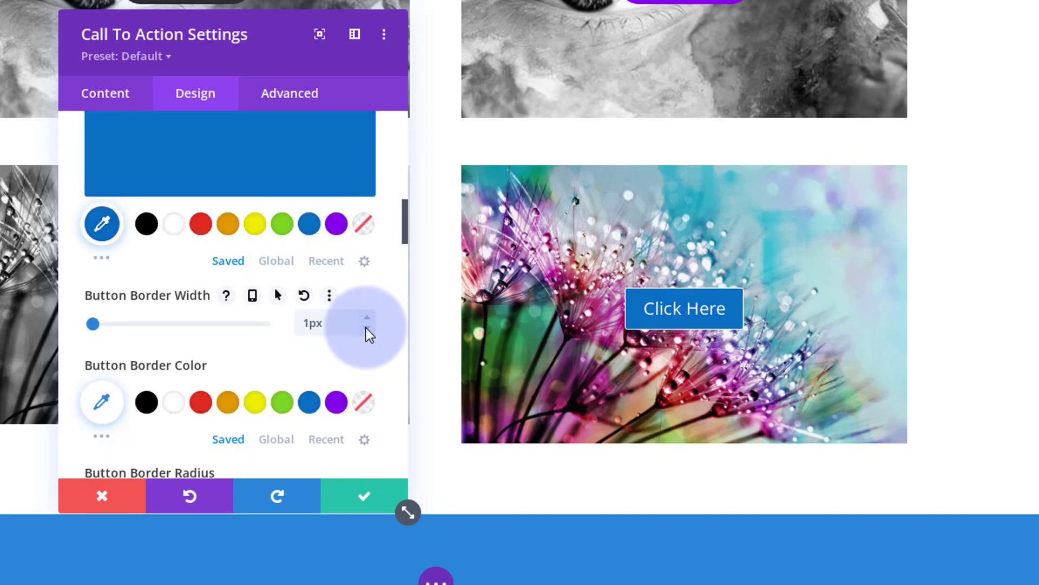
{"action": "left_click", "coordinate": [367, 329]}
{"action": "scroll", "coordinate": [341, 325], "scroll_direction": "down", "scroll_amount": 3}
{"action": "left_click", "coordinate": [314, 325]}
{"action": "type", "text": "30"}
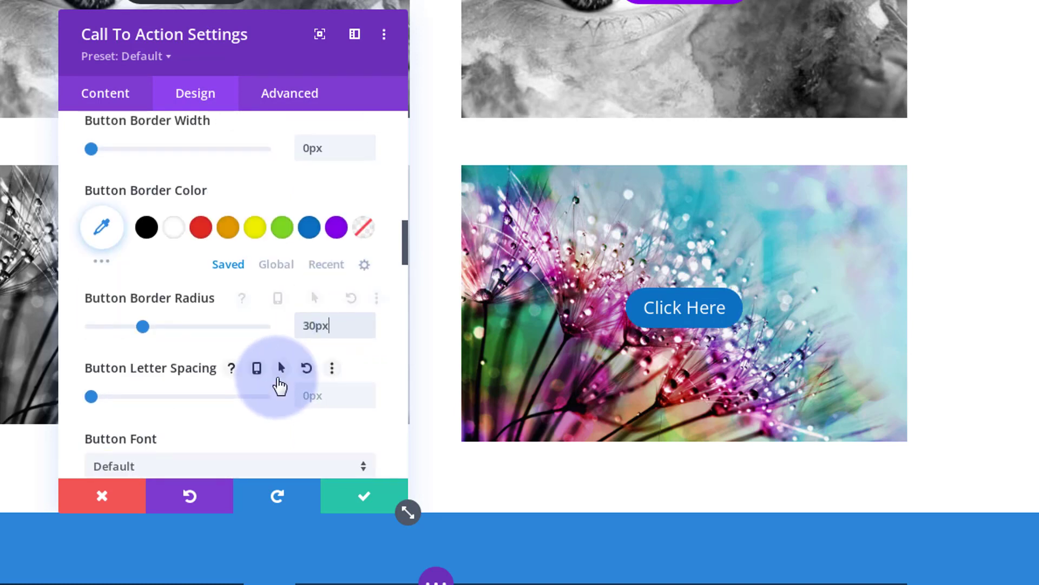
{"action": "scroll", "coordinate": [277, 378], "scroll_direction": "down", "scroll_amount": 3}
{"action": "scroll", "coordinate": [277, 378], "scroll_direction": "down", "scroll_amount": 3}
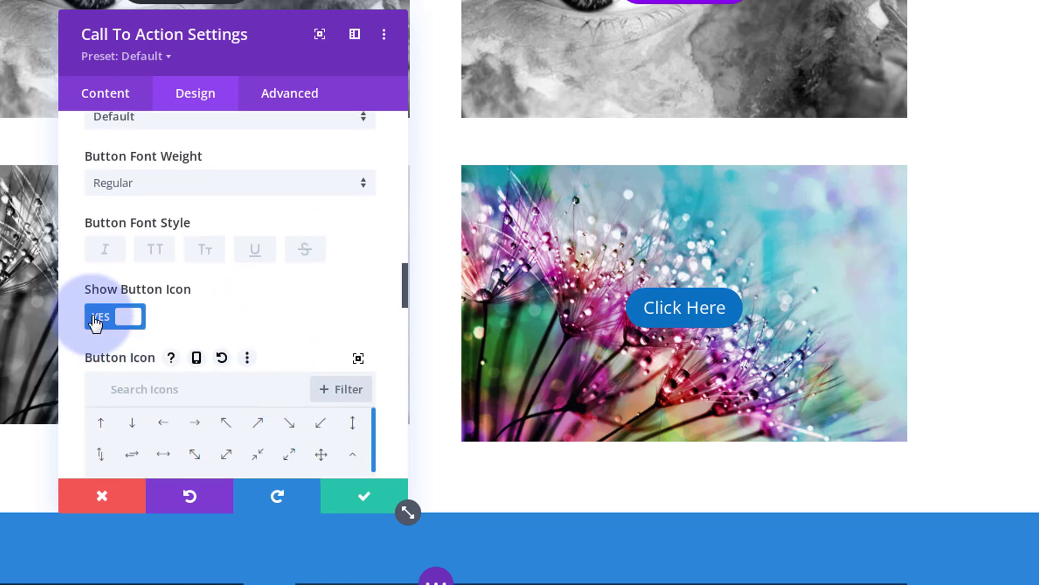
{"action": "left_click", "coordinate": [95, 323]}
{"action": "scroll", "coordinate": [312, 295], "scroll_direction": "down", "scroll_amount": 5}
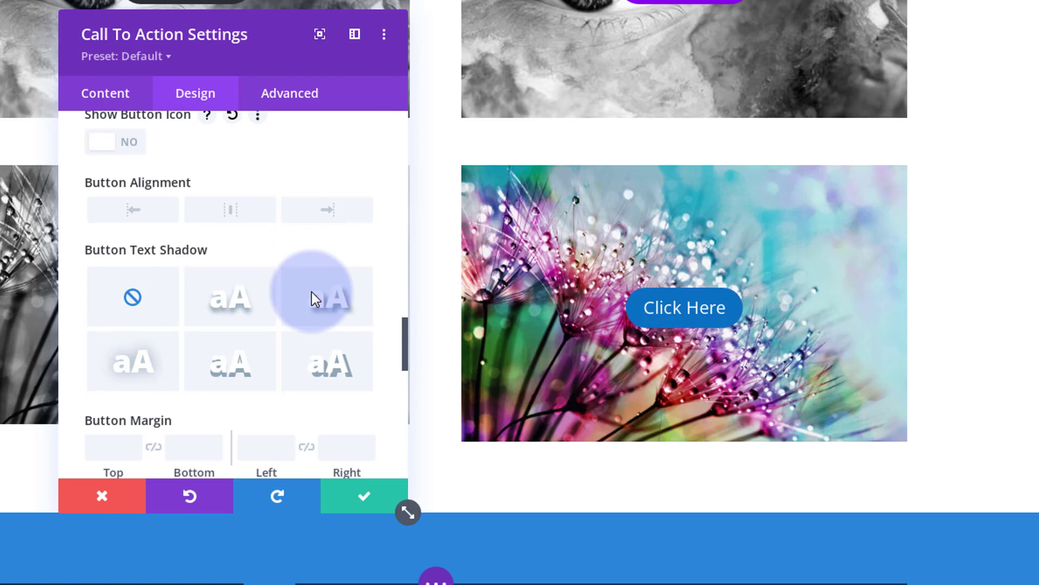
{"action": "scroll", "coordinate": [314, 300], "scroll_direction": "down", "scroll_amount": 2}
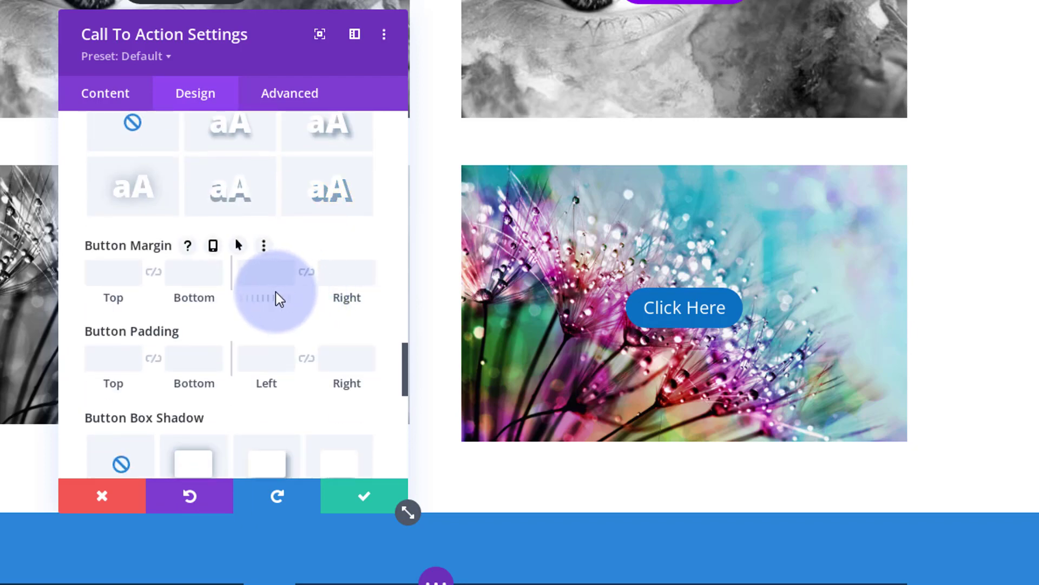
{"action": "scroll", "coordinate": [271, 292], "scroll_direction": "up", "scroll_amount": 15}
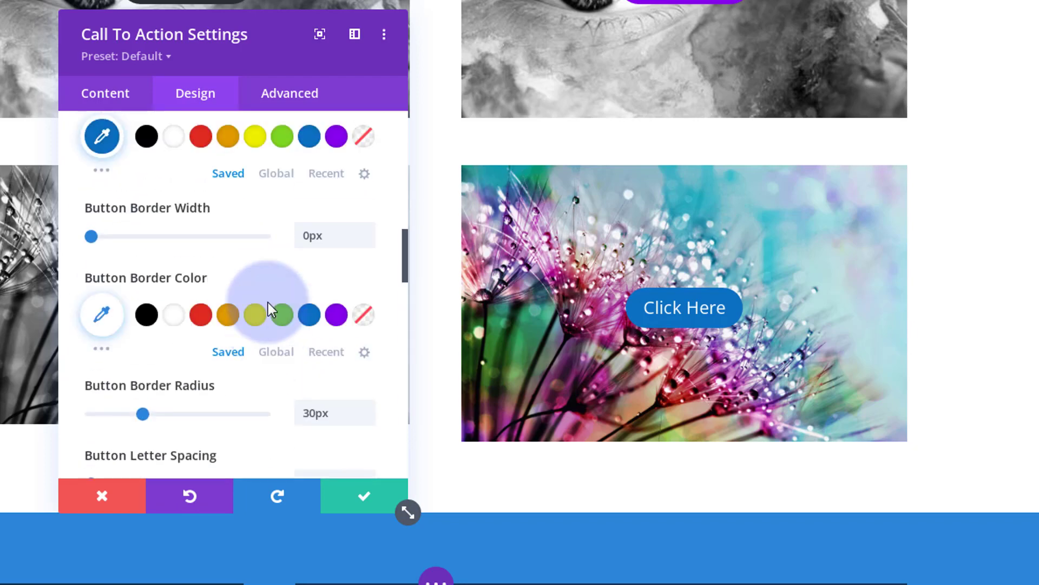
{"action": "scroll", "coordinate": [254, 287], "scroll_direction": "up", "scroll_amount": 4}
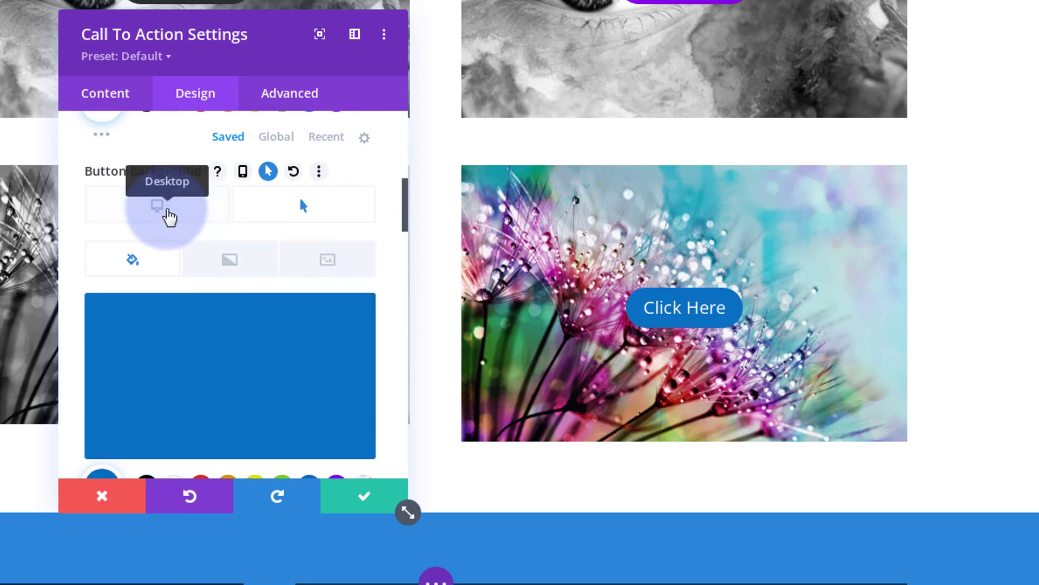
{"action": "left_click", "coordinate": [169, 215]}
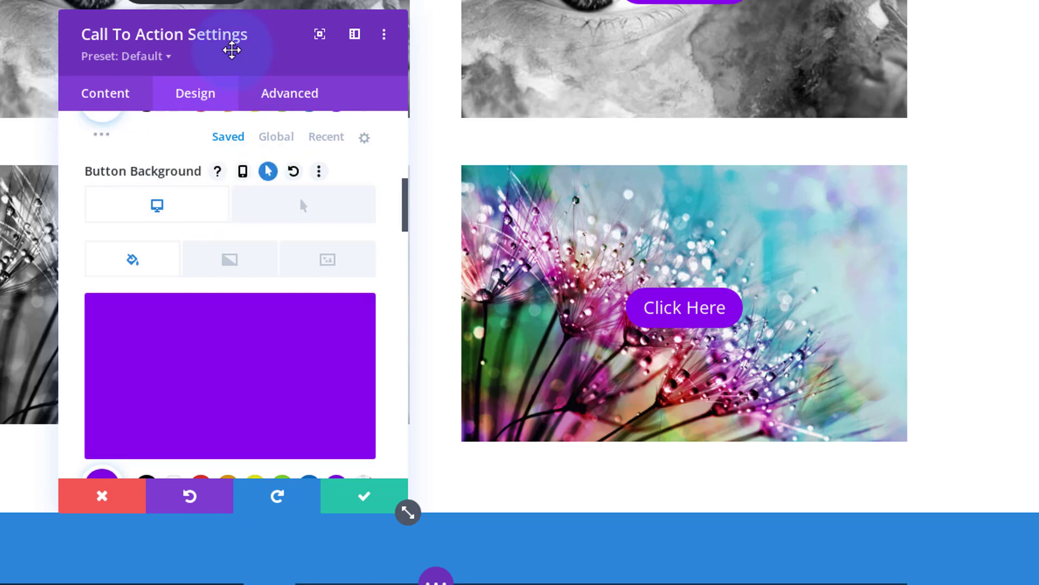
{"action": "left_click", "coordinate": [314, 95]}
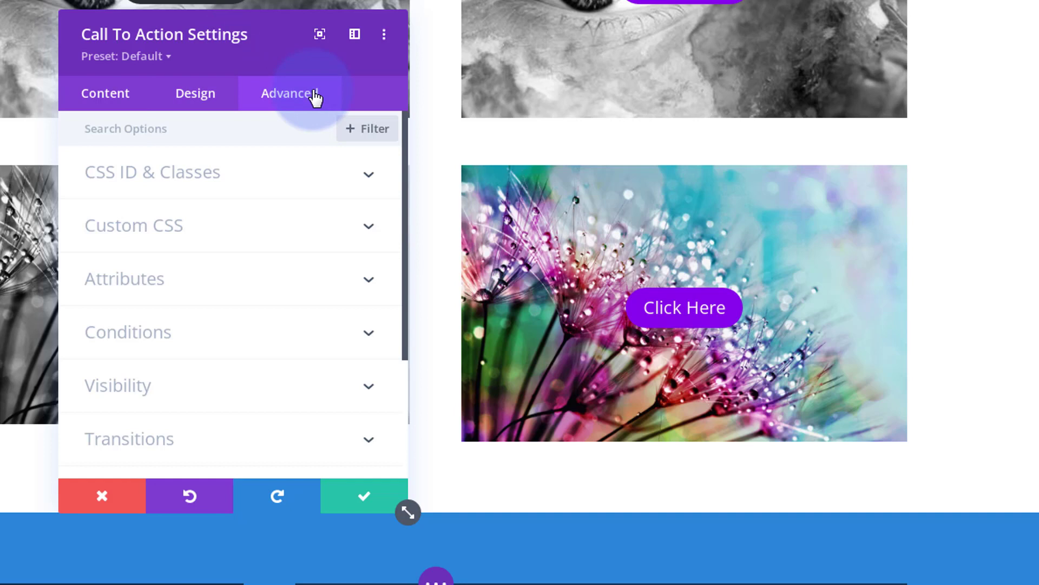
- Expand the Advanced tab's Custom CSS fields and bring the dandelion module back into view
{"action": "left_click", "coordinate": [310, 237]}
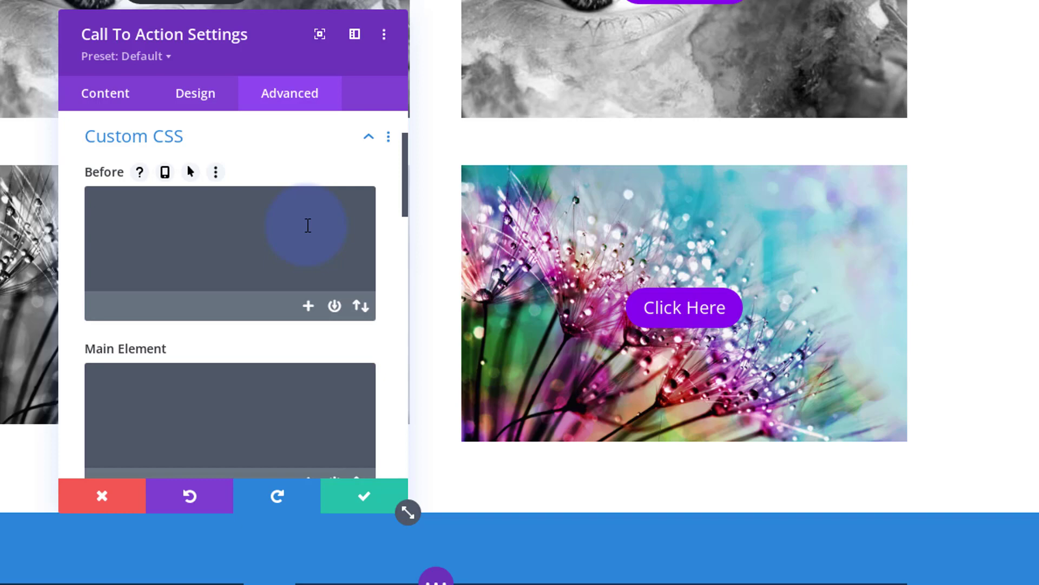
{"action": "scroll", "coordinate": [1004, 274], "scroll_direction": "up", "scroll_amount": 9}
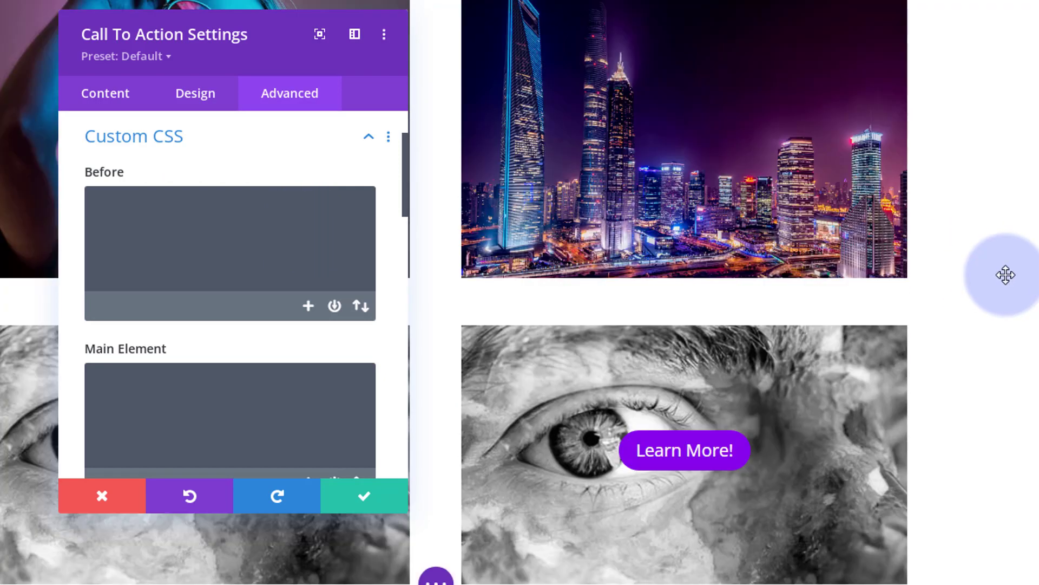
{"action": "scroll", "coordinate": [1004, 274], "scroll_direction": "up", "scroll_amount": 1}
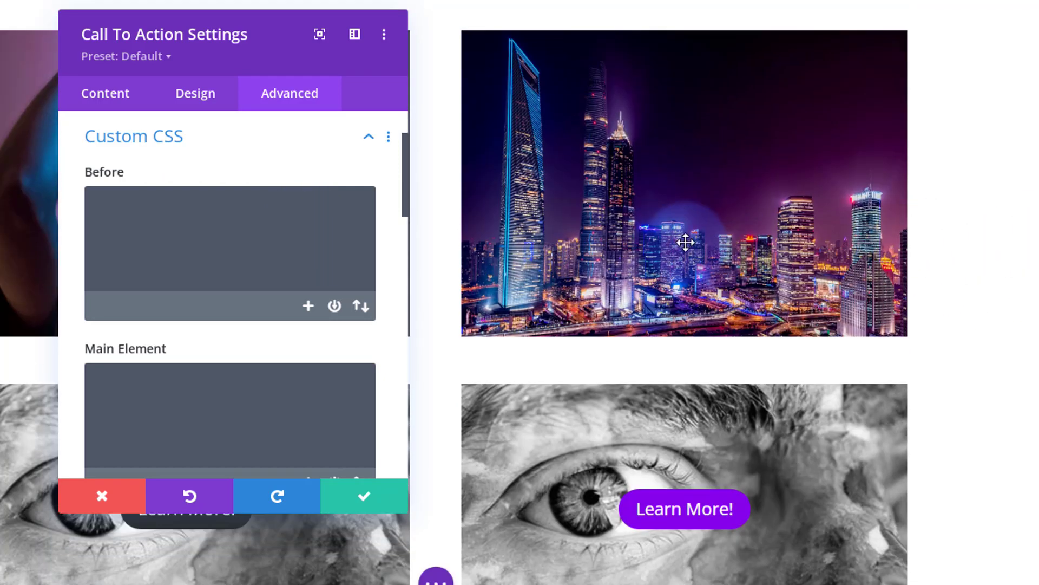
{"action": "scroll", "coordinate": [1006, 241], "scroll_direction": "down", "scroll_amount": 3}
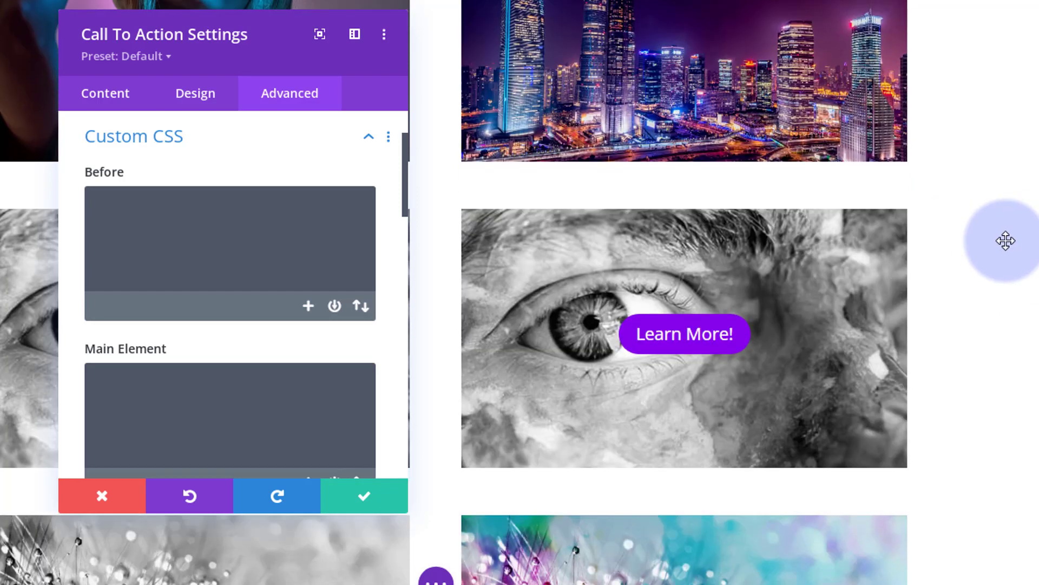
{"action": "scroll", "coordinate": [1006, 241], "scroll_direction": "down", "scroll_amount": 8}
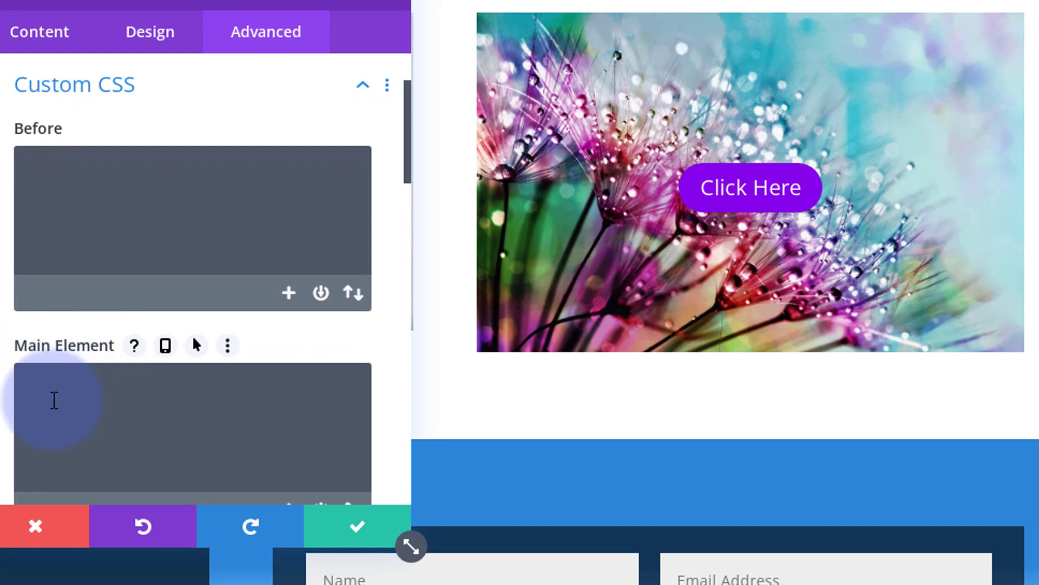
- Enter backdrop-filter: grayscale(100%); in the Main Element custom CSS
{"action": "left_click", "coordinate": [52, 394]}
{"action": "type", "text": "backdrop"}
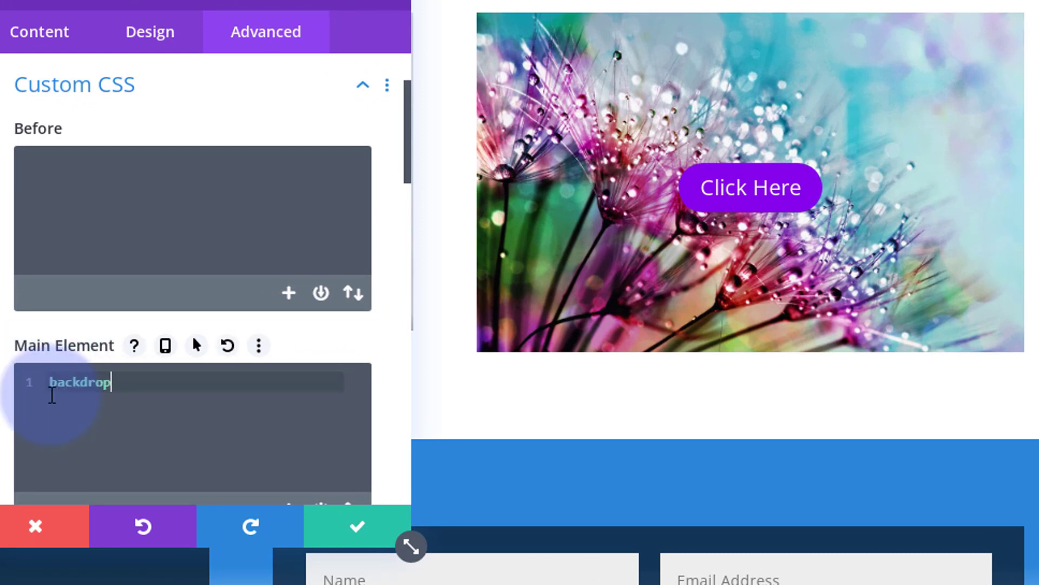
{"action": "type", "text": "-filter: grayscale"}
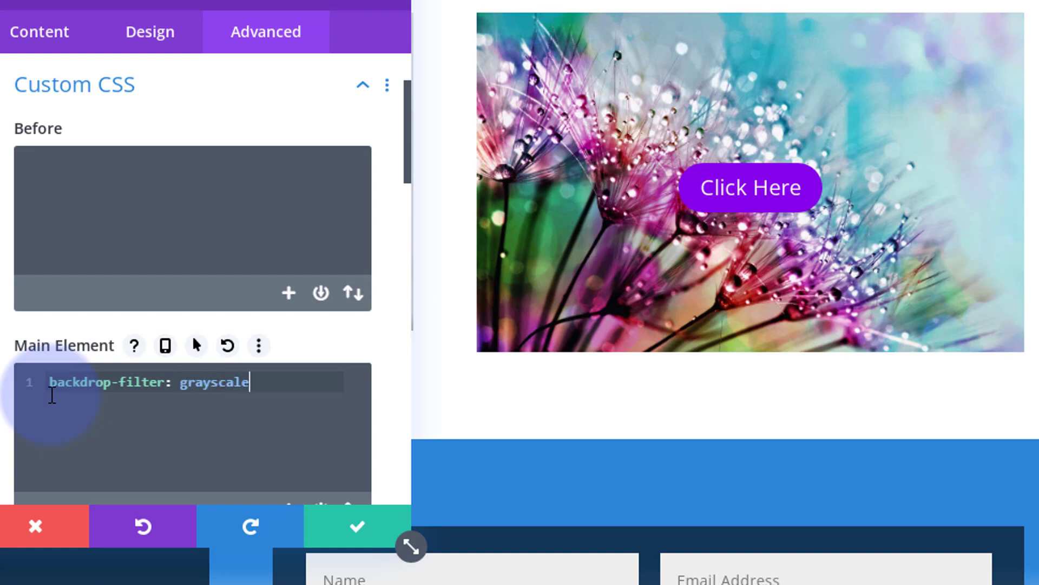
{"action": "type", "text": "("}
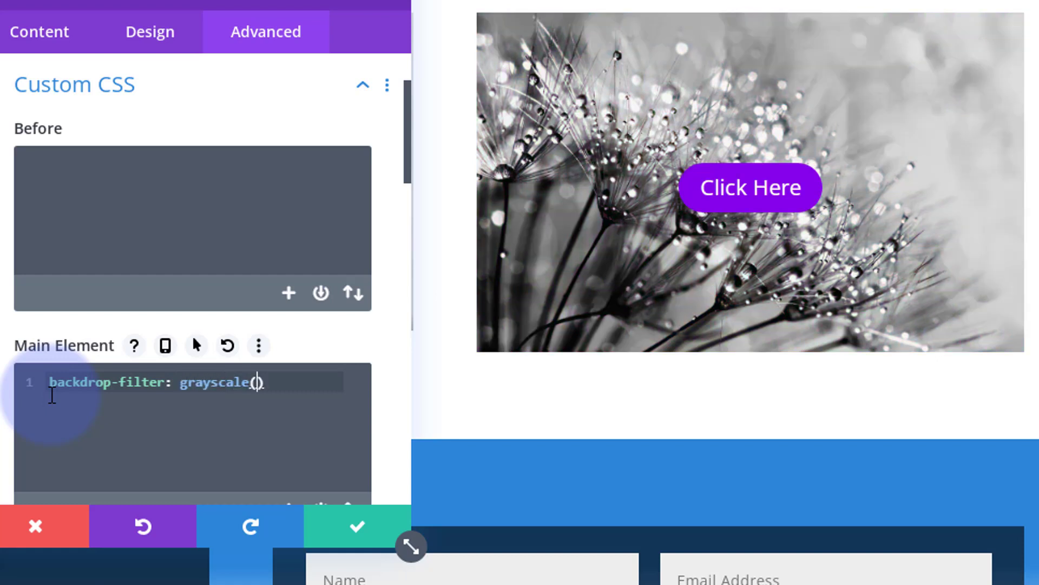
{"action": "type", "text": "100"}
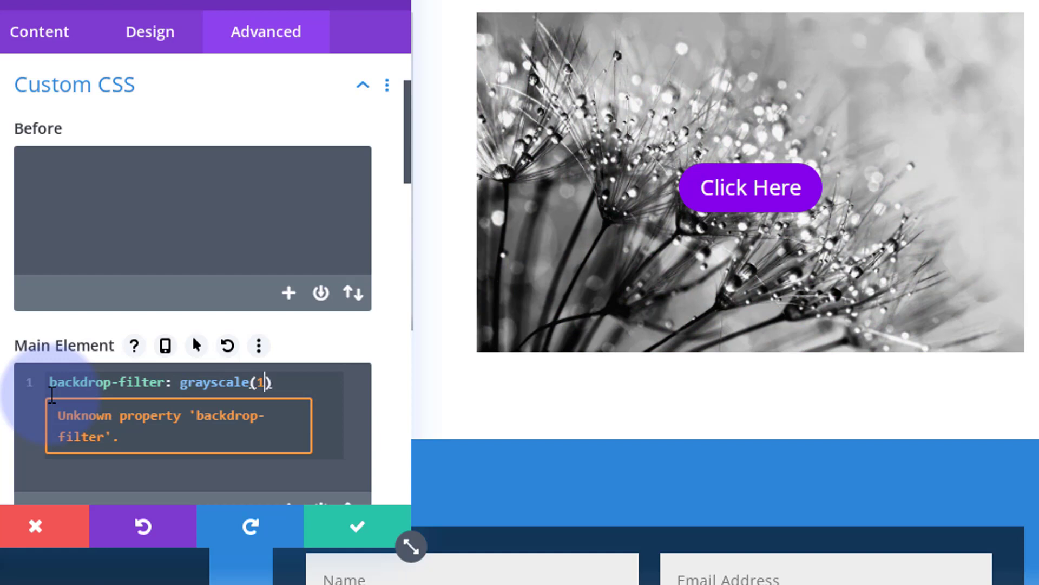
{"action": "type", "text": "%"}
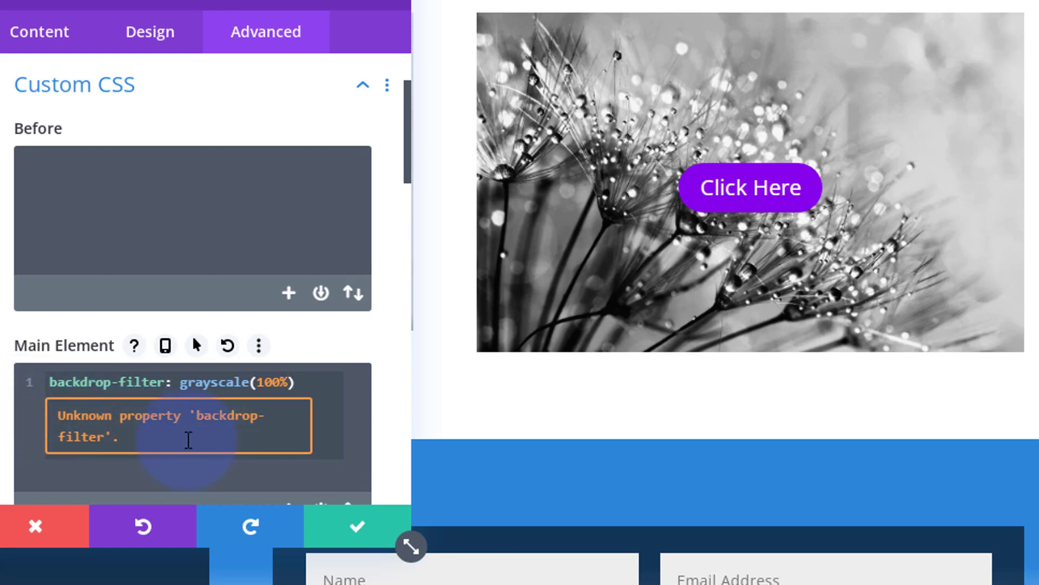
{"action": "left_click", "coordinate": [329, 381]}
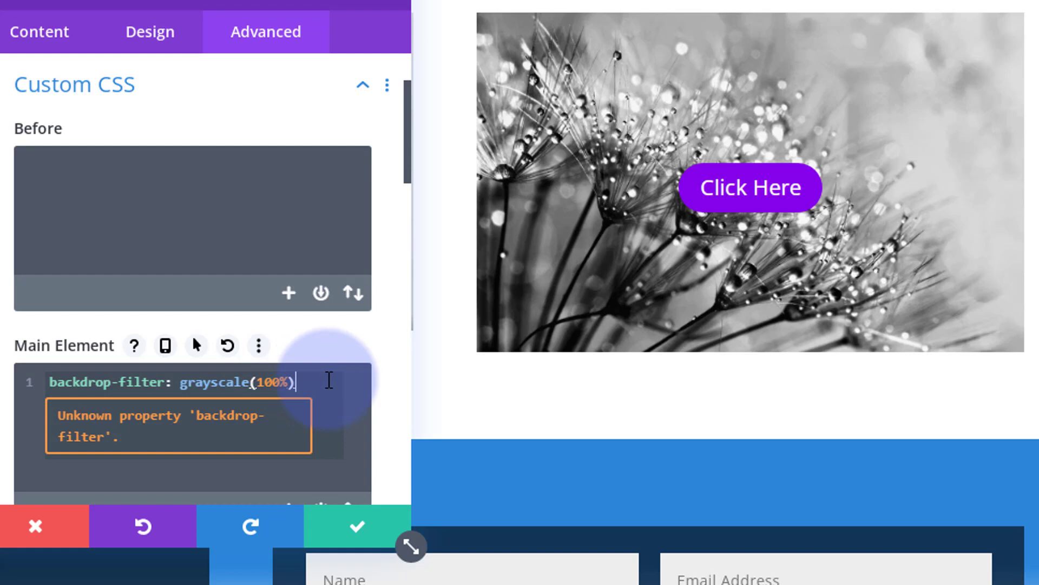
{"action": "type", "text": ";"}
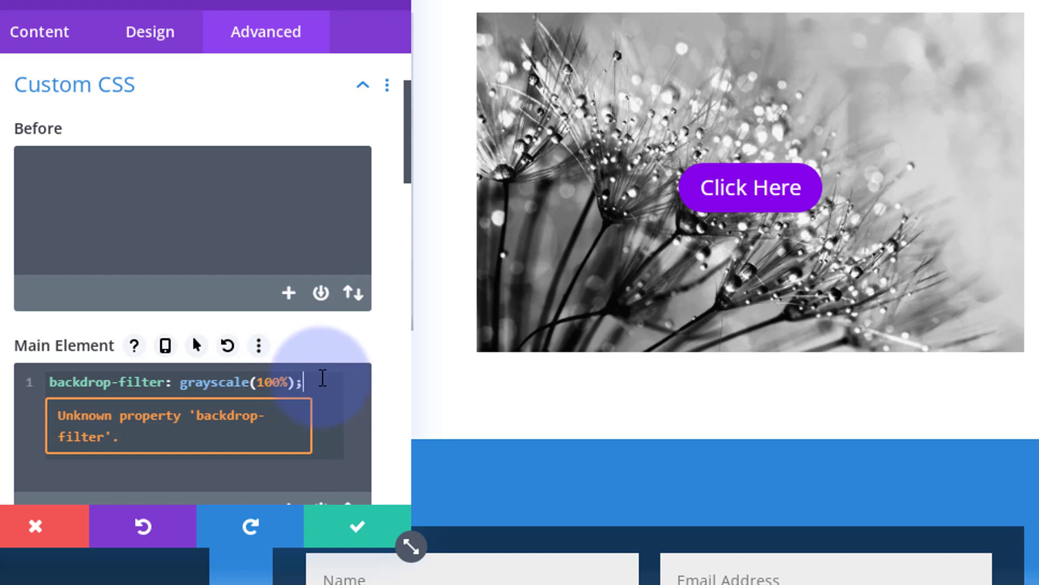
- Add a second line -webkit-backdrop-filter: grayscale(100%); by copying the first rule
{"action": "left_click_drag", "start_coordinate": [319, 380], "coordinate": [88, 351]}
{"action": "key", "text": "ctrl+c"}
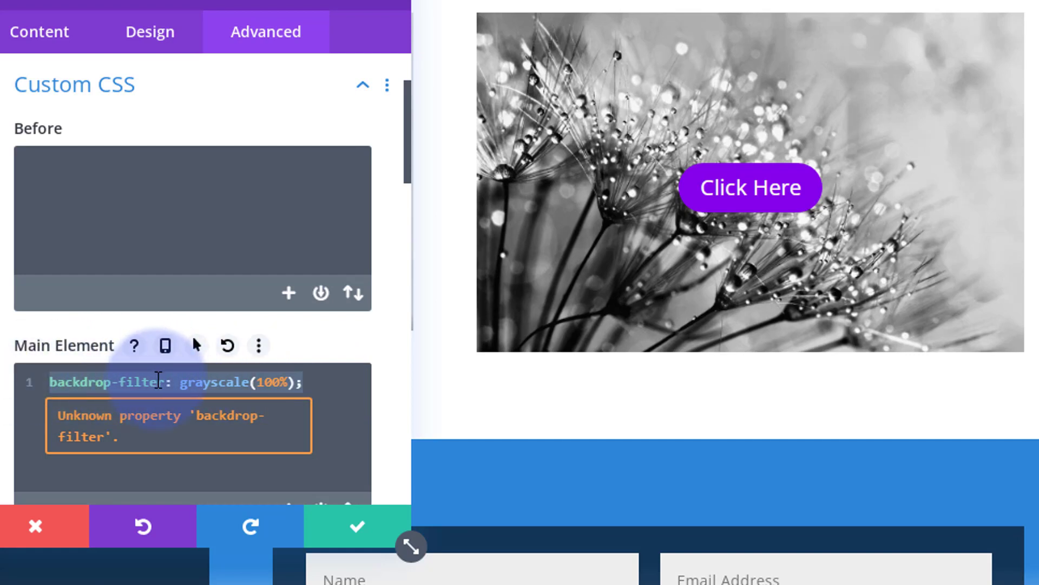
{"action": "left_click", "coordinate": [315, 381]}
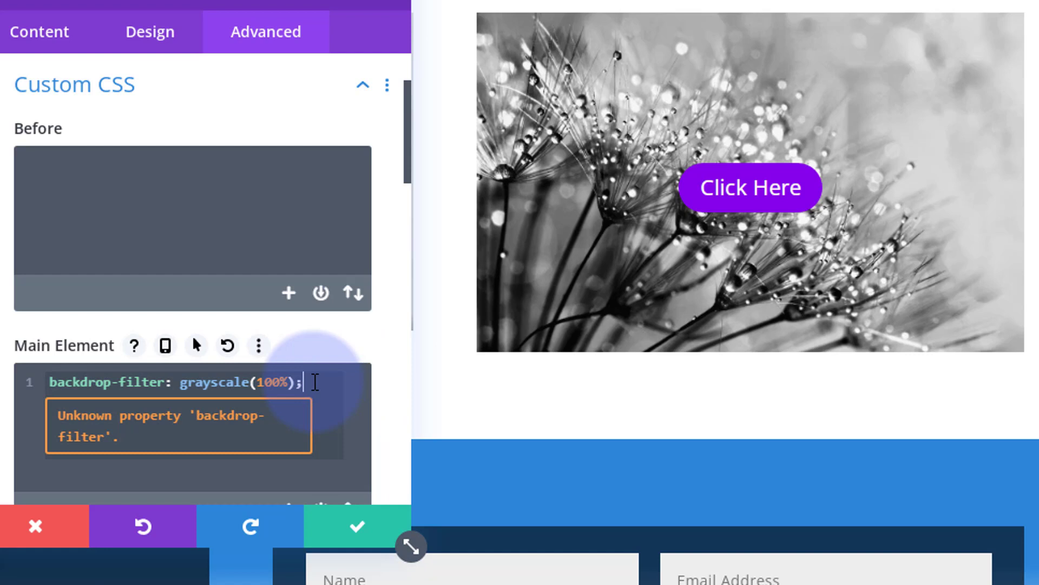
{"action": "key", "text": "Return"}
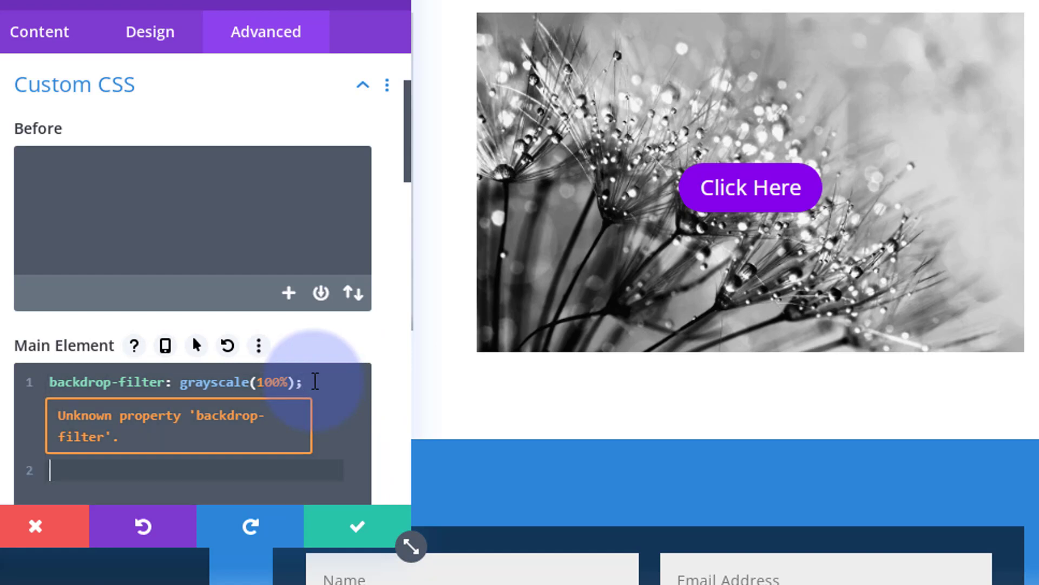
{"action": "type", "text": "-webkit-"}
{"action": "key", "text": "ctrl+v"}
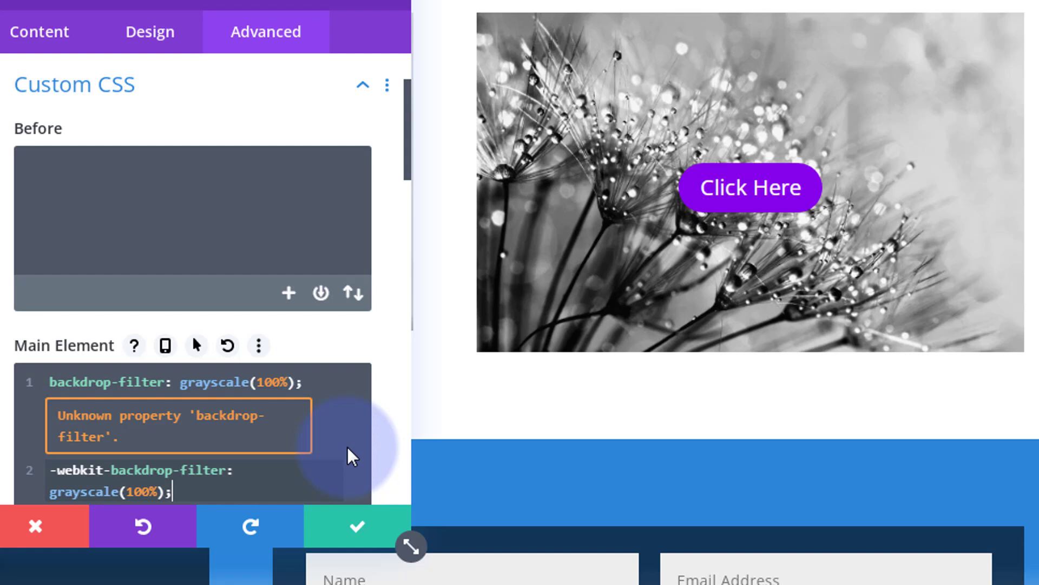
{"action": "scroll", "coordinate": [350, 453], "scroll_direction": "down", "scroll_amount": 4}
{"action": "scroll", "coordinate": [346, 447], "scroll_direction": "up", "scroll_amount": 4}
{"action": "mouse_move", "coordinate": [343, 444]}
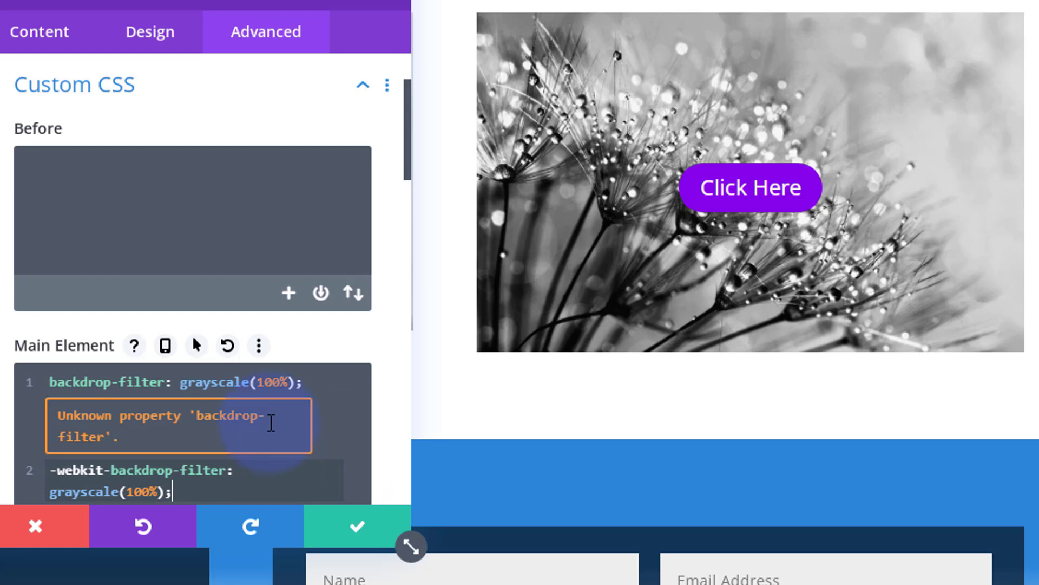
{"action": "mouse_move", "coordinate": [583, 212]}
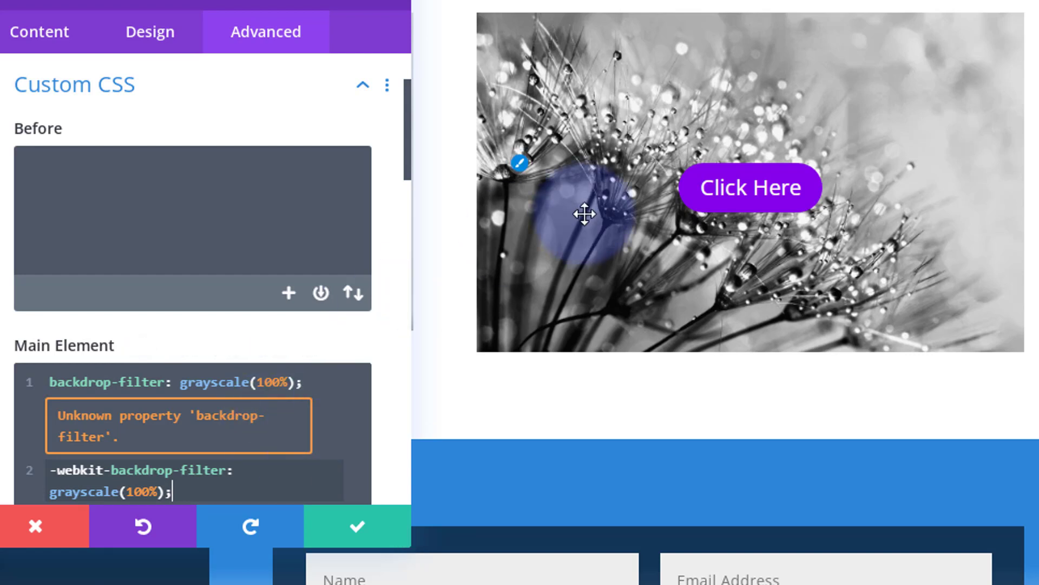
{"action": "left_click_drag", "start_coordinate": [173, 492], "coordinate": [52, 374]}
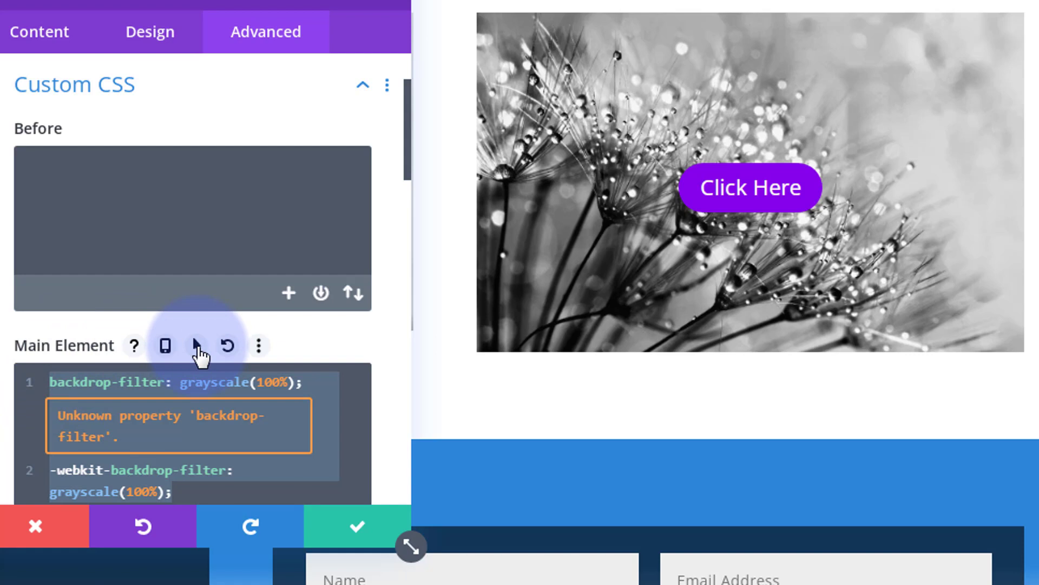
- In the Main Element hover CSS, change both backdrop-filter grayscale values from 100% to 0
{"action": "left_click", "coordinate": [197, 347]}
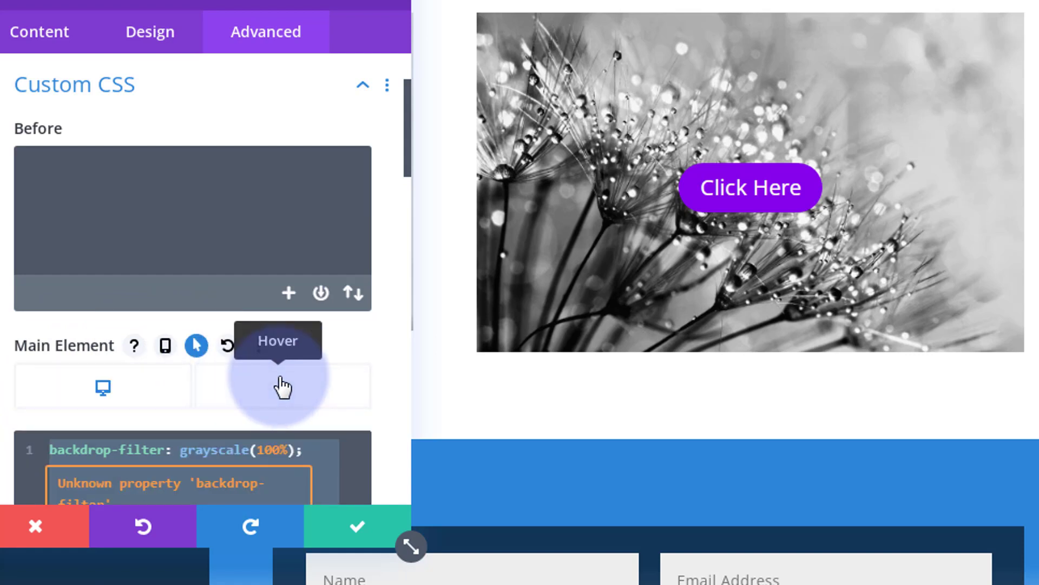
{"action": "left_click", "coordinate": [284, 387]}
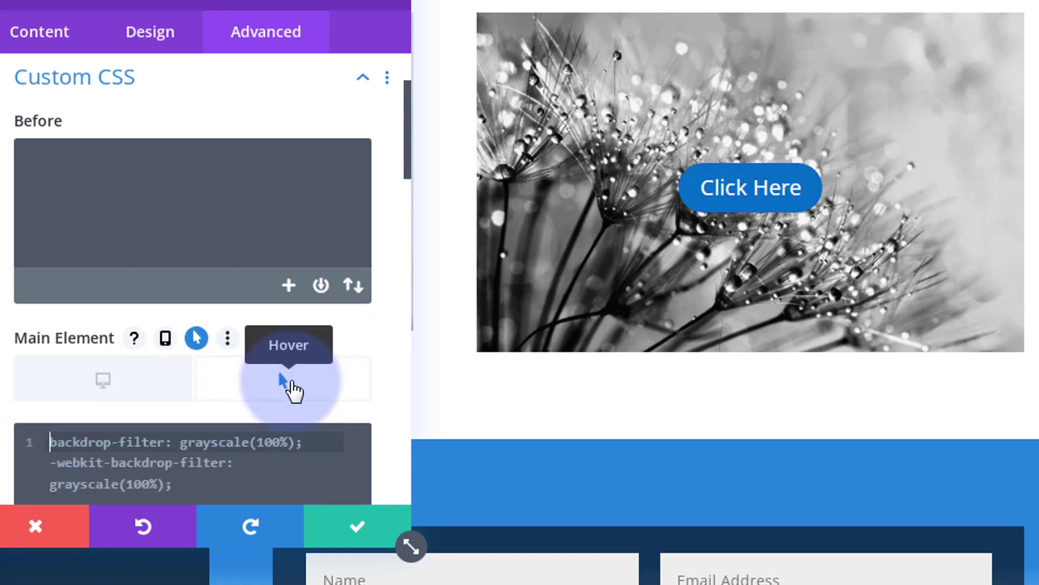
{"action": "scroll", "coordinate": [292, 374], "scroll_direction": "down", "scroll_amount": 4}
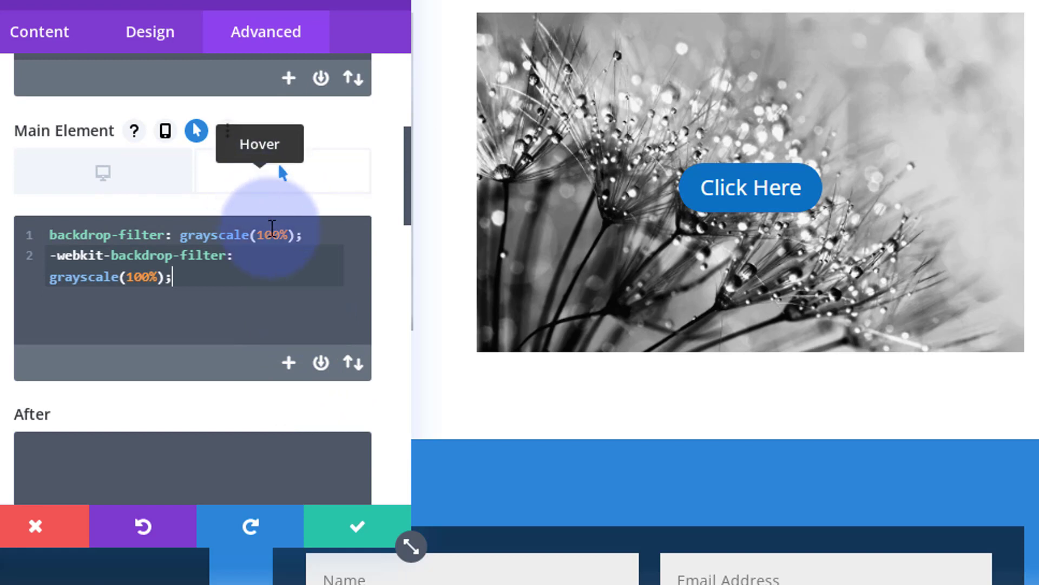
{"action": "left_click", "coordinate": [267, 235]}
{"action": "double_click", "coordinate": [279, 239]}
{"action": "type", "text": "0"}
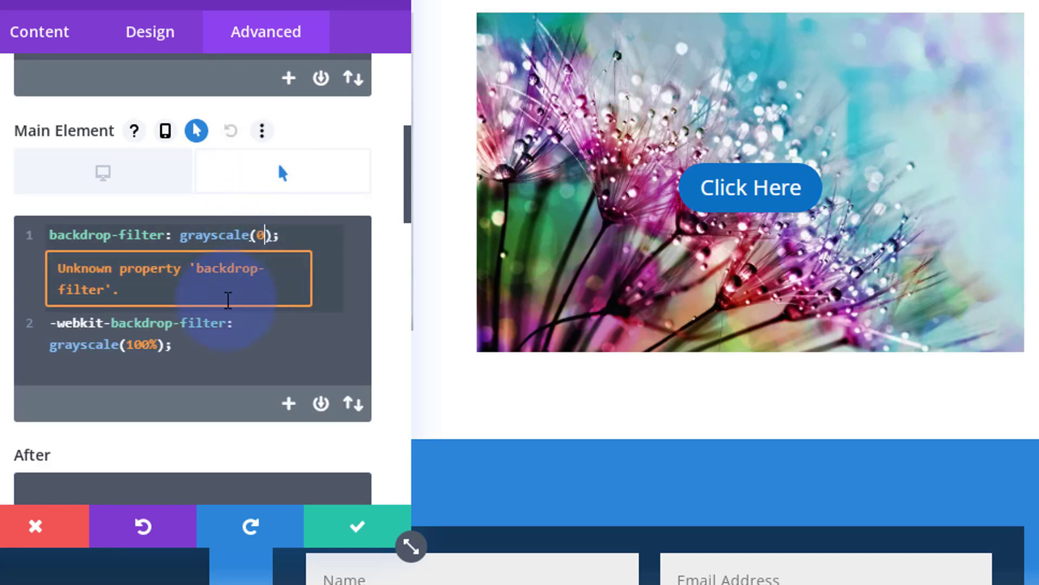
{"action": "double_click", "coordinate": [139, 344]}
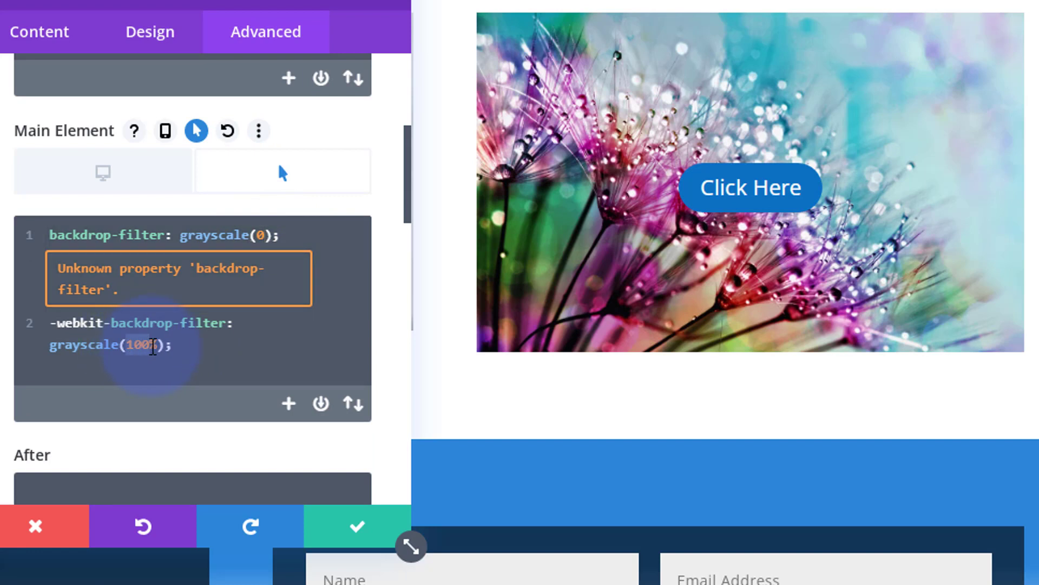
{"action": "type", "text": "0"}
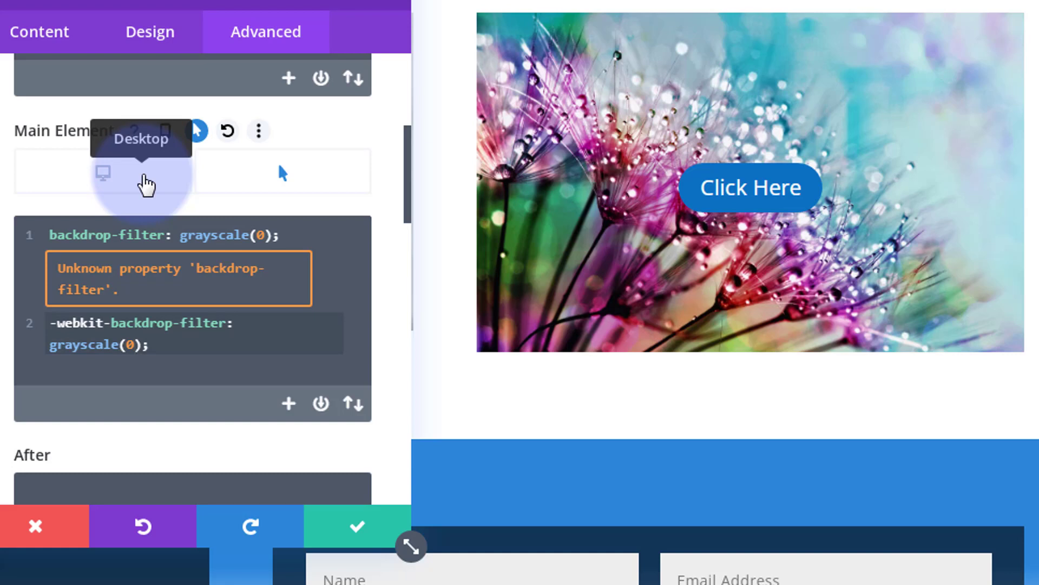
- Add transition-duration:.3s; as a third line of the desktop Main Element CSS
{"action": "left_click", "coordinate": [145, 184]}
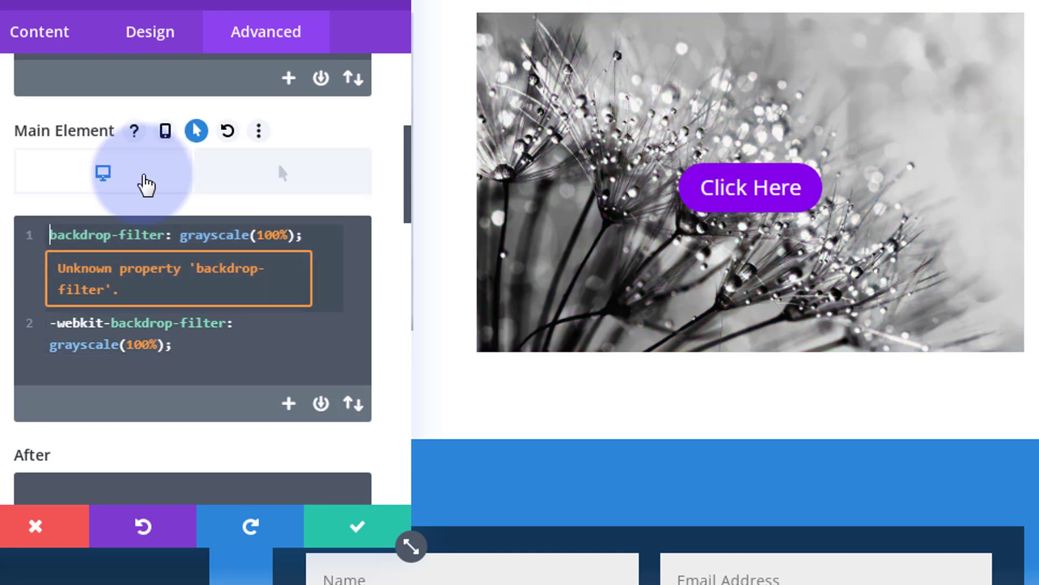
{"action": "left_click", "coordinate": [194, 347]}
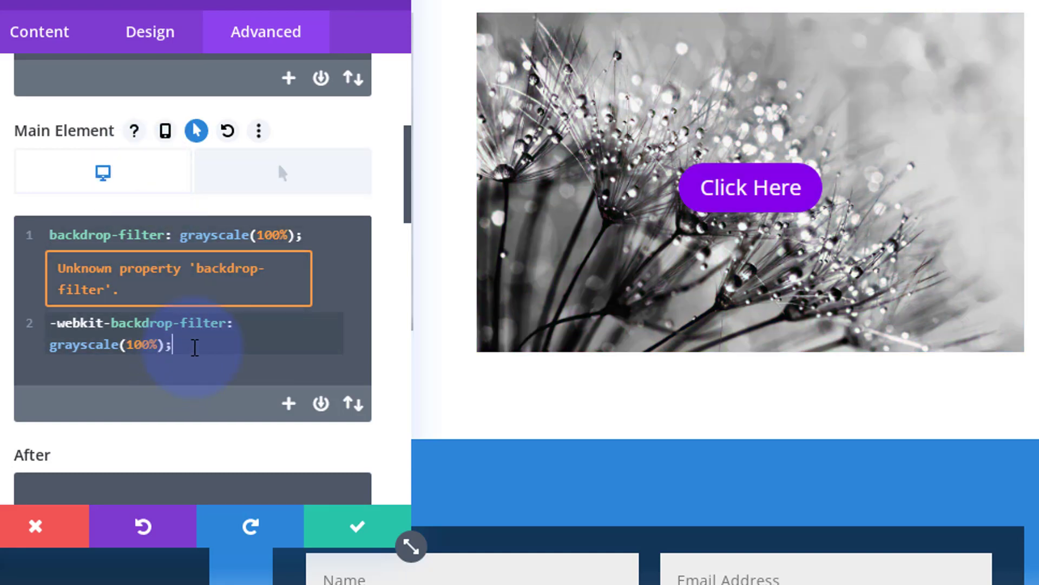
{"action": "key", "text": "Return"}
{"action": "type", "text": "transition-duration:"}
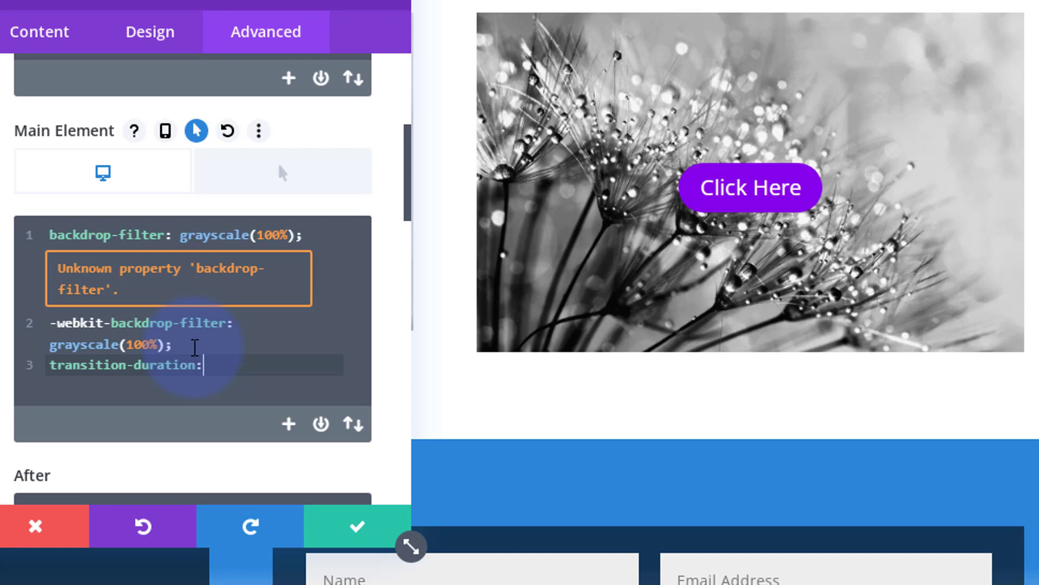
{"action": "type", "text": "300"}
{"action": "key", "text": "BackSpace"}
{"action": "key", "text": "BackSpace"}
{"action": "key", "text": "BackSpace"}
{"action": "type", "text": ".3s;"}
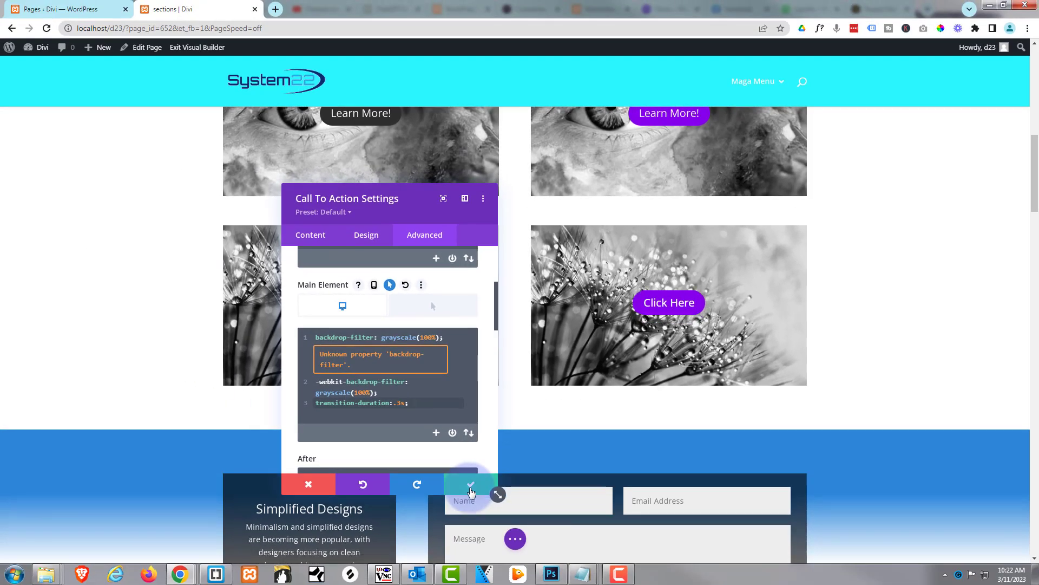
- Apply the Call To Action settings, save the page as a draft, and exit the Visual Builder
{"action": "left_click", "coordinate": [470, 488]}
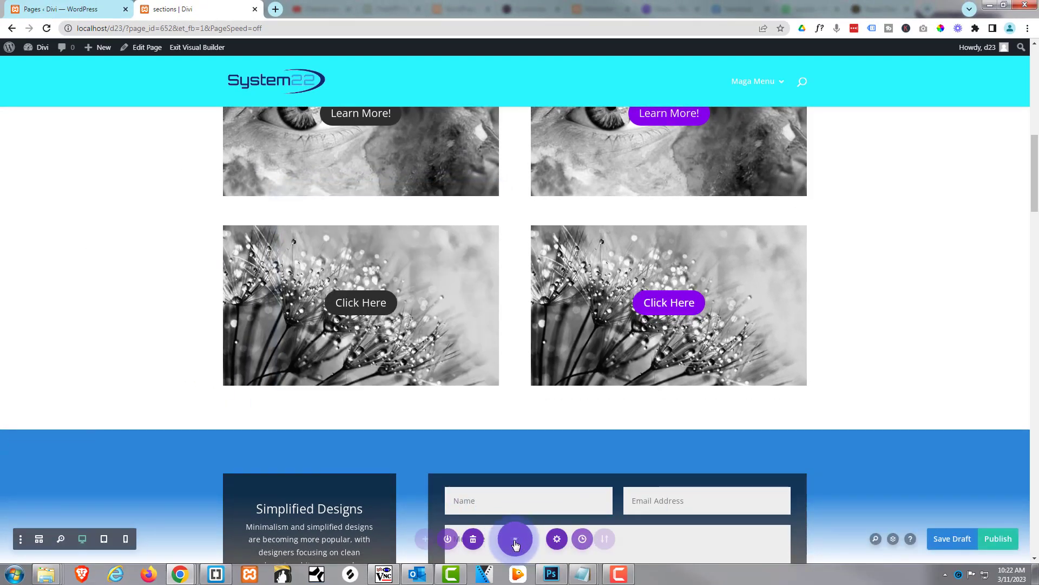
{"action": "left_click", "coordinate": [950, 545]}
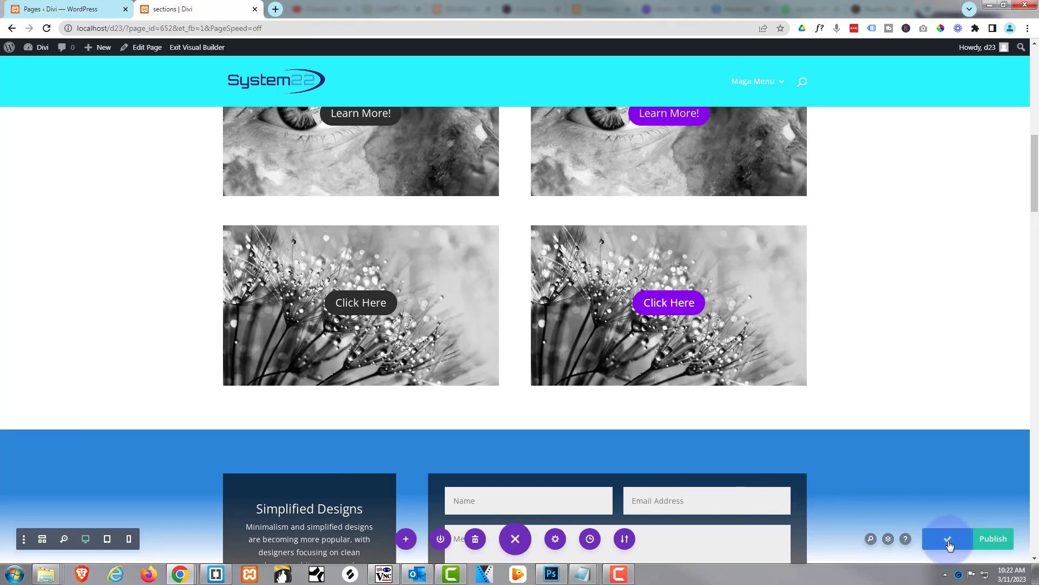
{"action": "left_click", "coordinate": [182, 51]}
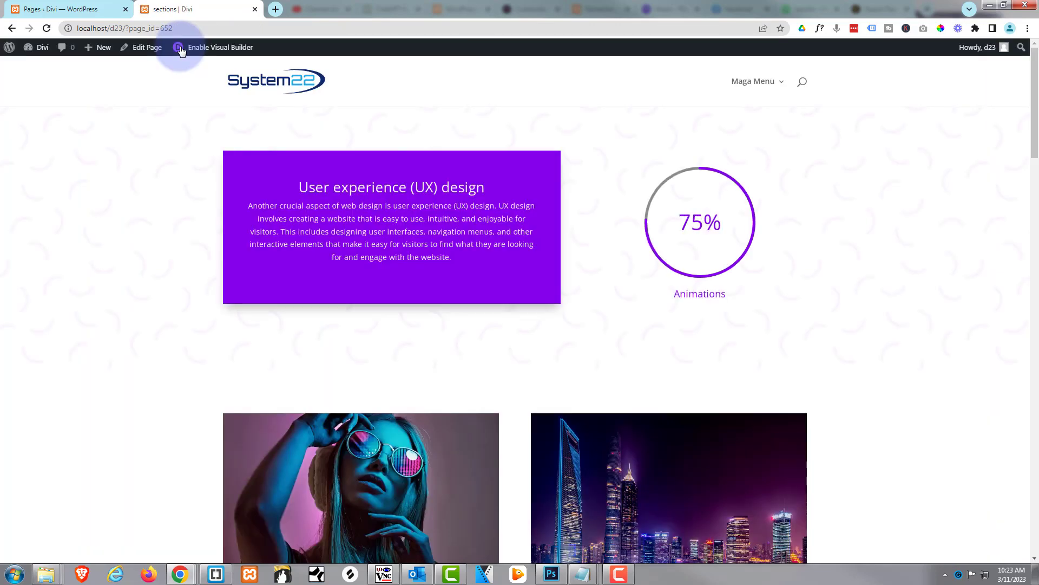
- Scroll the live page down to the two greyscale dandelion Call To Action panels, then back up
{"action": "scroll", "coordinate": [177, 103], "scroll_direction": "down", "scroll_amount": 10}
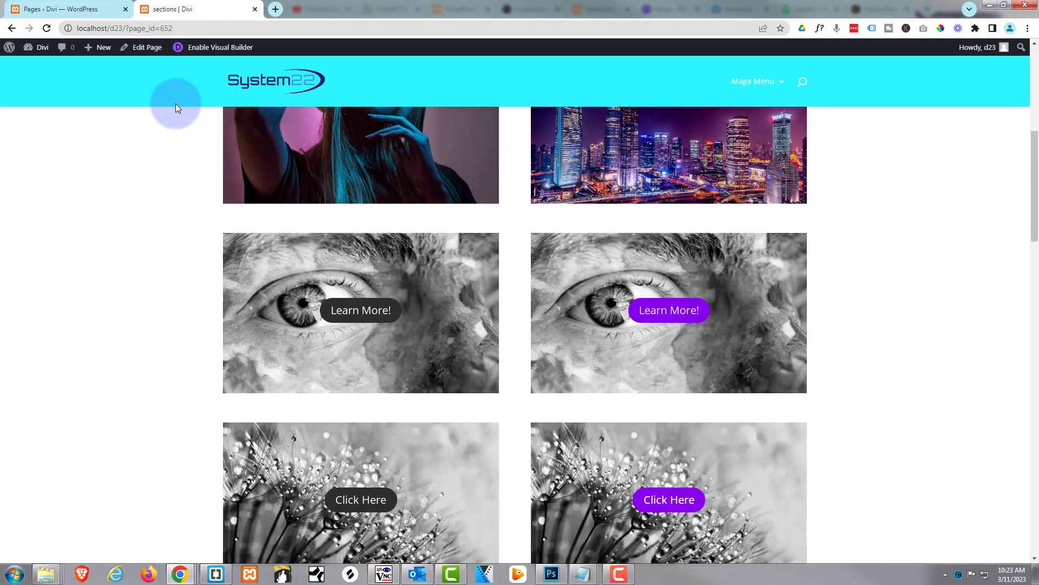
{"action": "scroll", "coordinate": [169, 102], "scroll_direction": "down", "scroll_amount": 1}
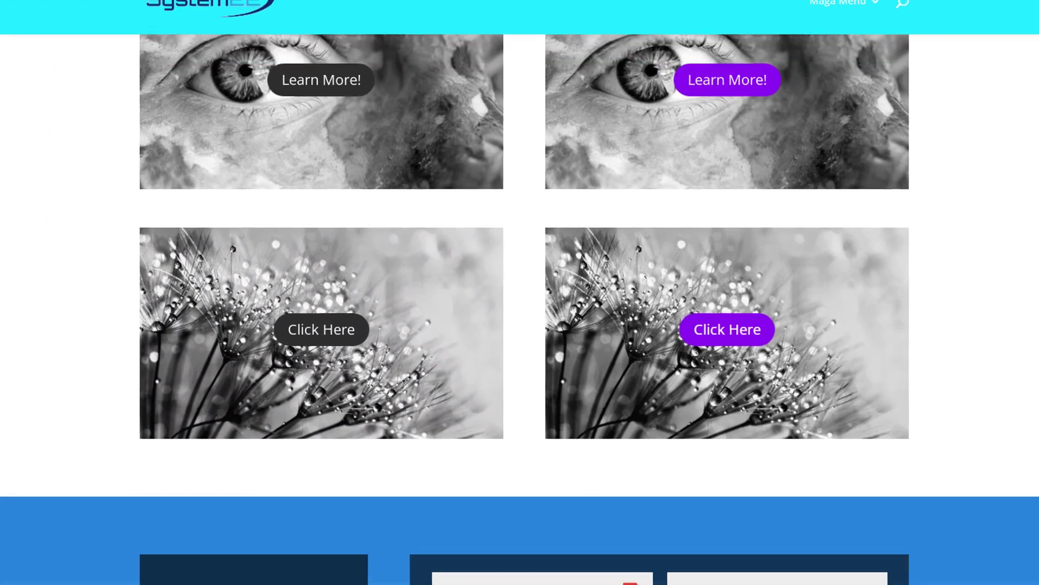
{"action": "scroll", "coordinate": [519, 292], "scroll_direction": "up", "scroll_amount": 2}
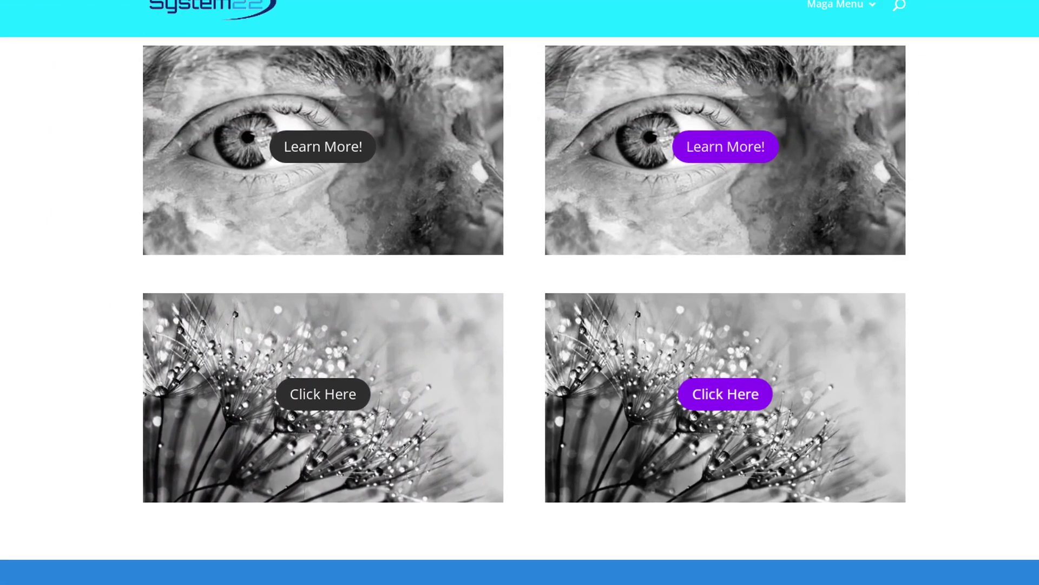
{"action": "scroll", "coordinate": [519, 292], "scroll_direction": "up", "scroll_amount": 1}
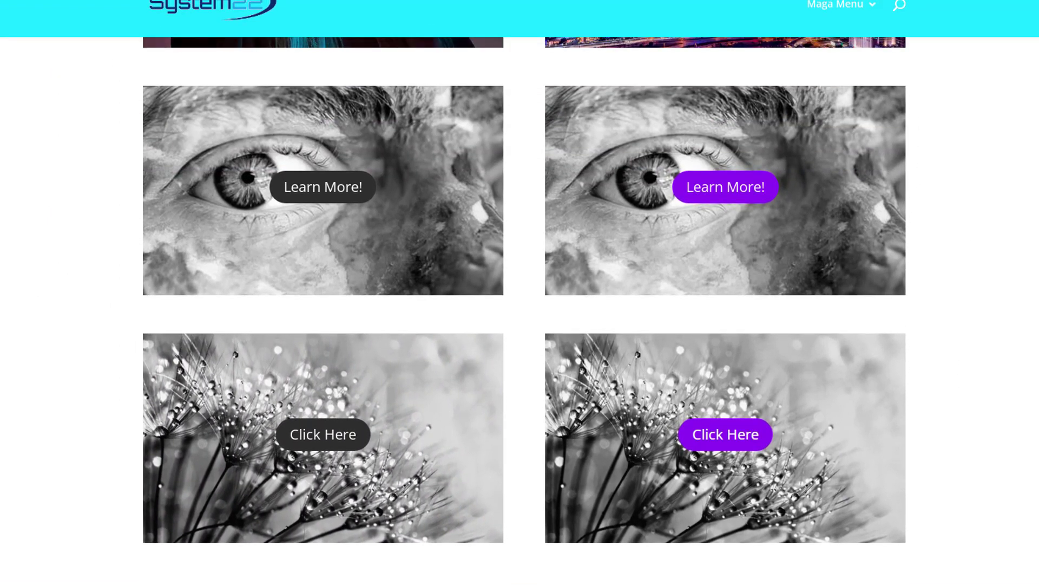